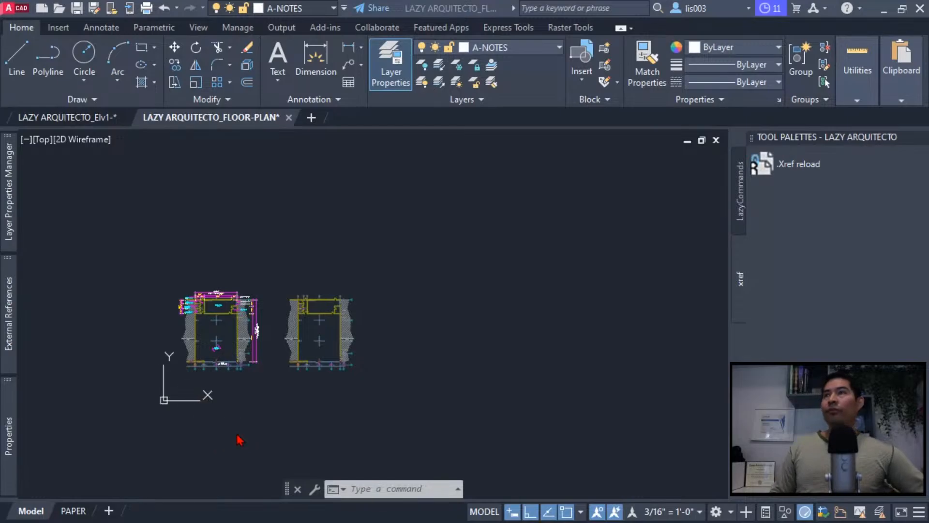
{"action": "left_click", "coordinate": [215, 425]}
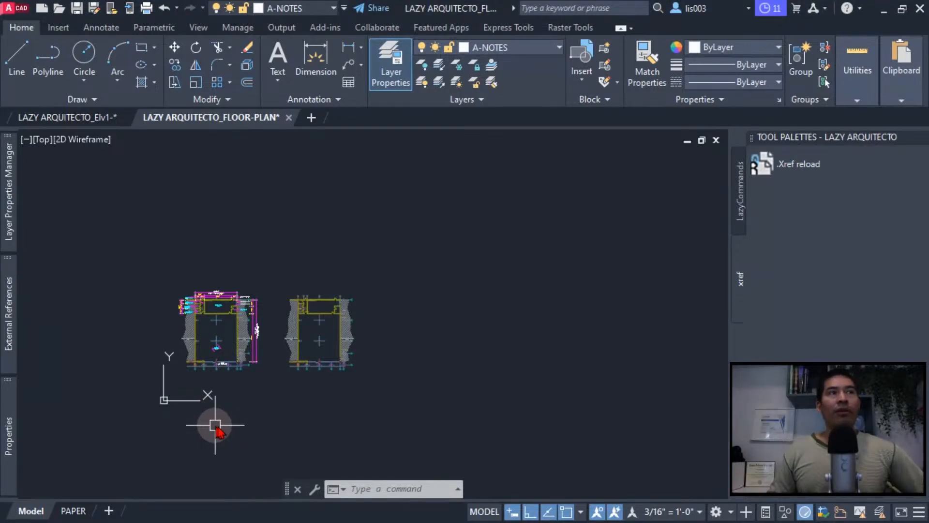
{"action": "middle_click_drag", "start_coordinate": [365, 392], "coordinate": [361, 389]}
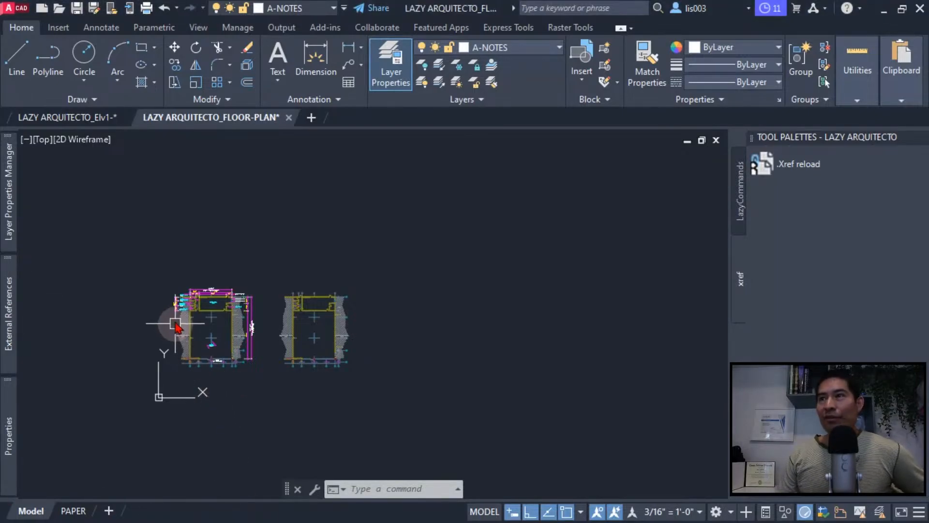
{"action": "scroll", "coordinate": [183, 315], "scroll_direction": "up", "scroll_amount": 2}
{"action": "scroll", "coordinate": [182, 315], "scroll_direction": "up", "scroll_amount": 2}
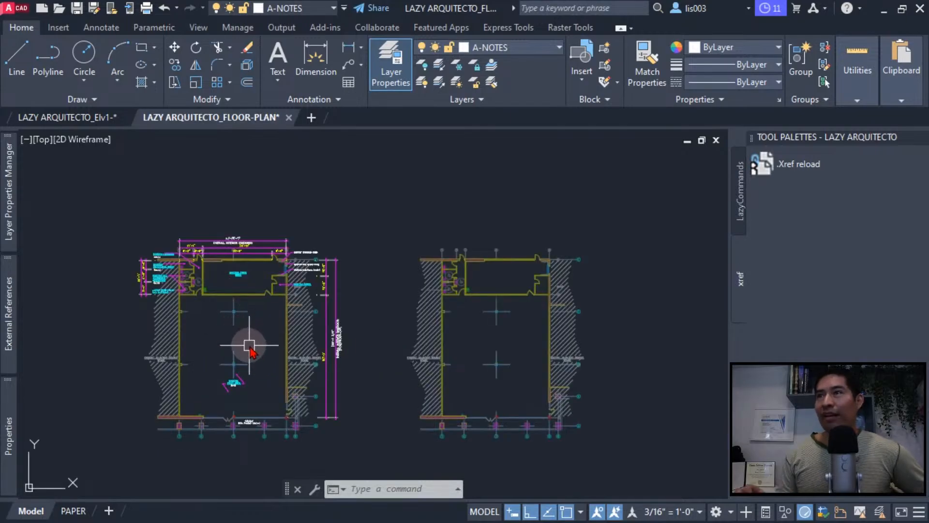
{"action": "middle_click_drag", "start_coordinate": [249, 346], "coordinate": [259, 339]}
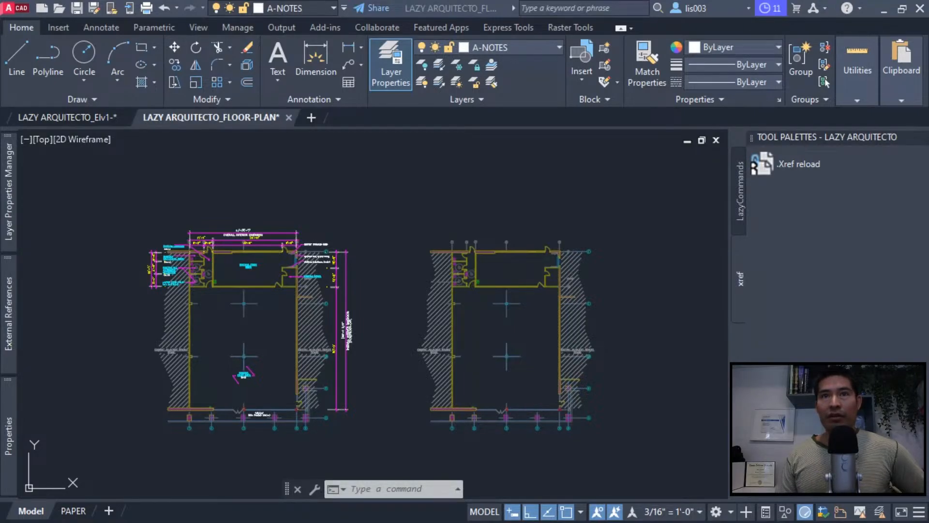
- Bring the File Explorer window of folder 01 over the drawing, shrink it, and move it aside
{"action": "left_click_drag", "start_coordinate": [1, 256], "coordinate": [407, 66]}
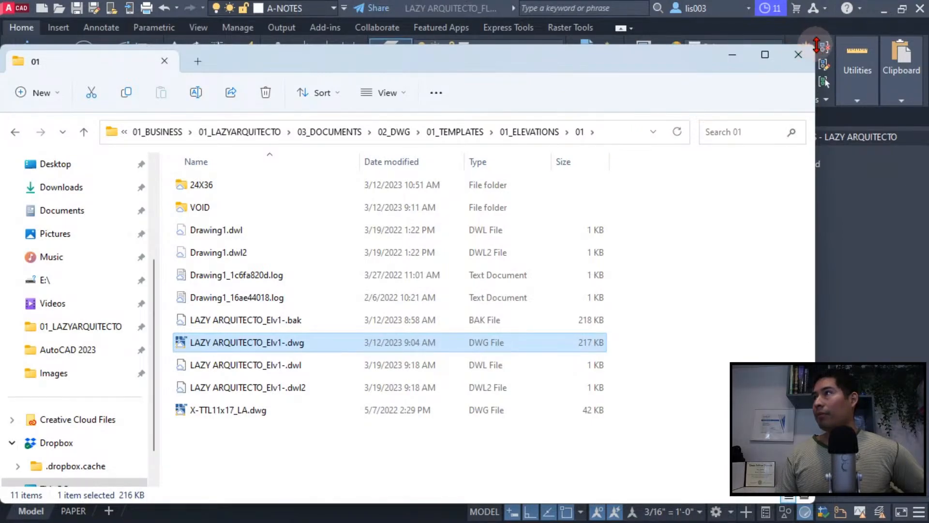
{"action": "left_click_drag", "start_coordinate": [744, 45], "coordinate": [724, 140]}
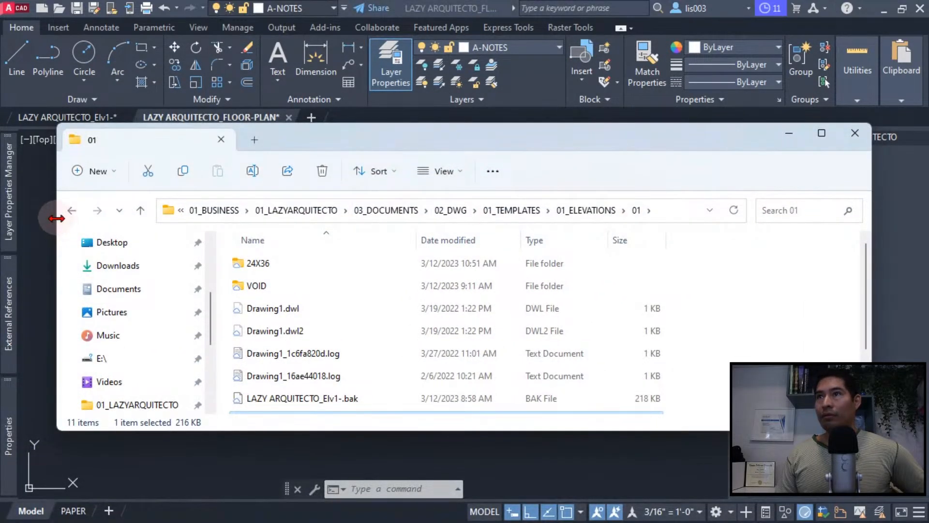
{"action": "left_click_drag", "start_coordinate": [59, 228], "coordinate": [347, 242]}
{"action": "left_click_drag", "start_coordinate": [560, 135], "coordinate": [0, 145]}
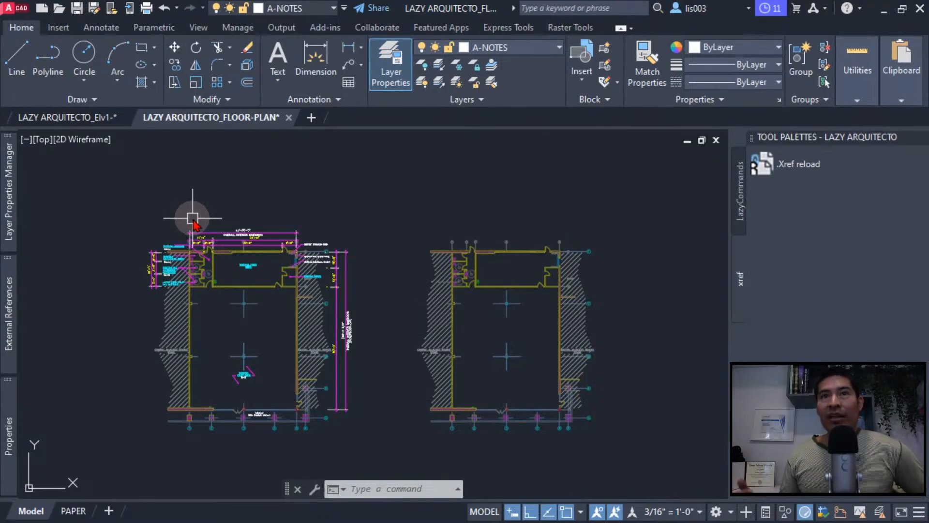
{"action": "mouse_move", "coordinate": [8, 290]}
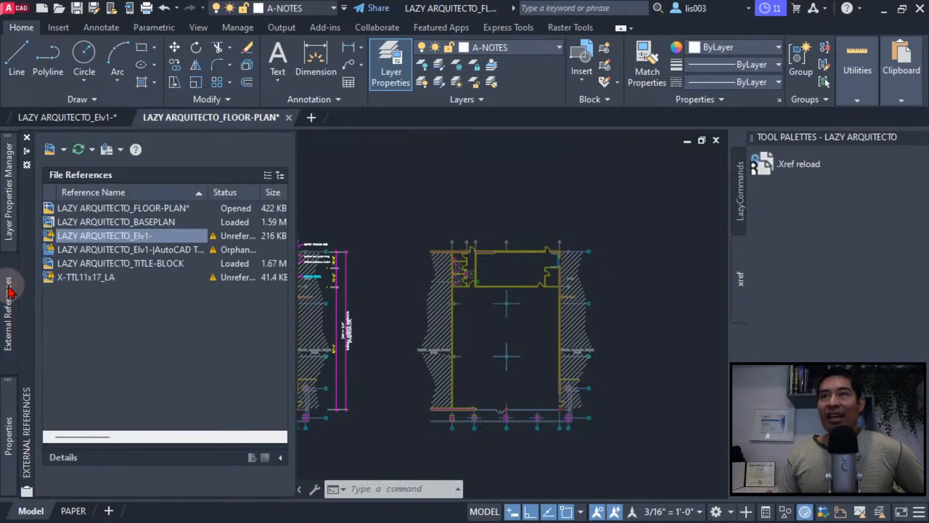
{"action": "left_click", "coordinate": [63, 150]}
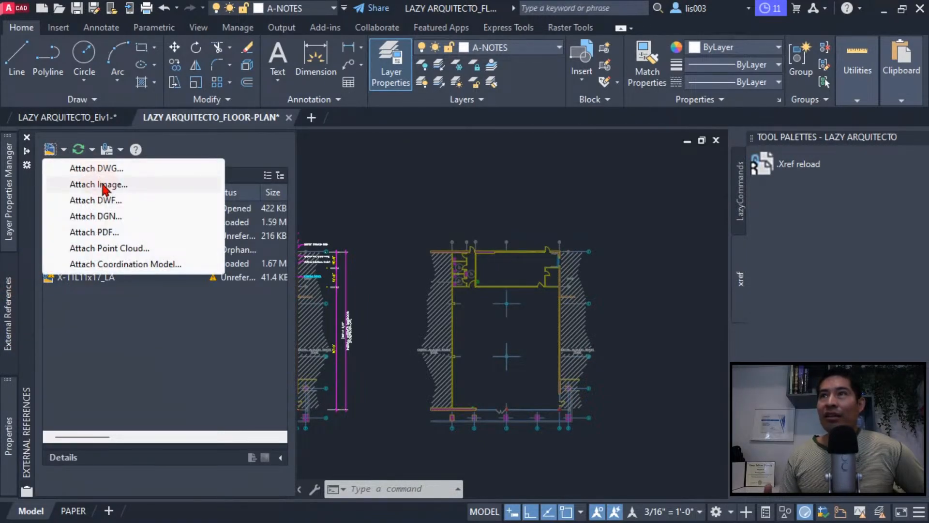
{"action": "left_click", "coordinate": [90, 168]}
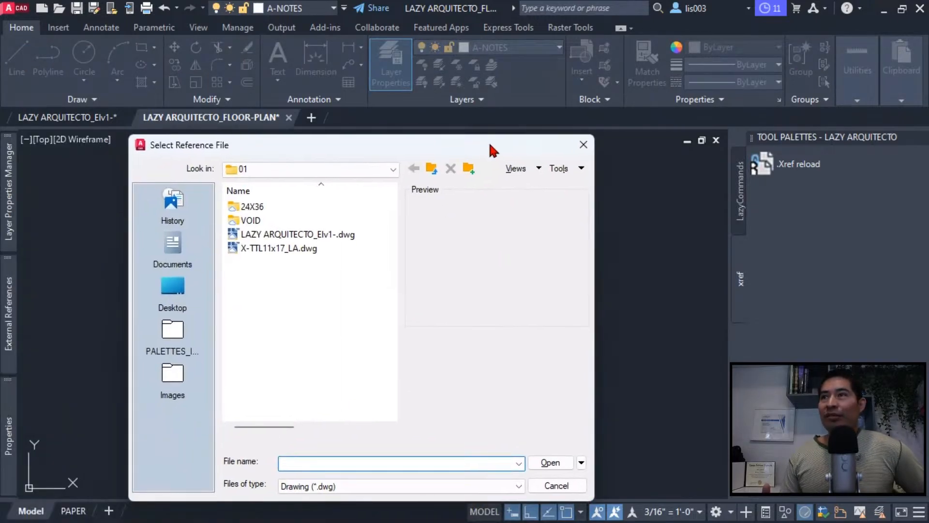
{"action": "left_click", "coordinate": [376, 166]}
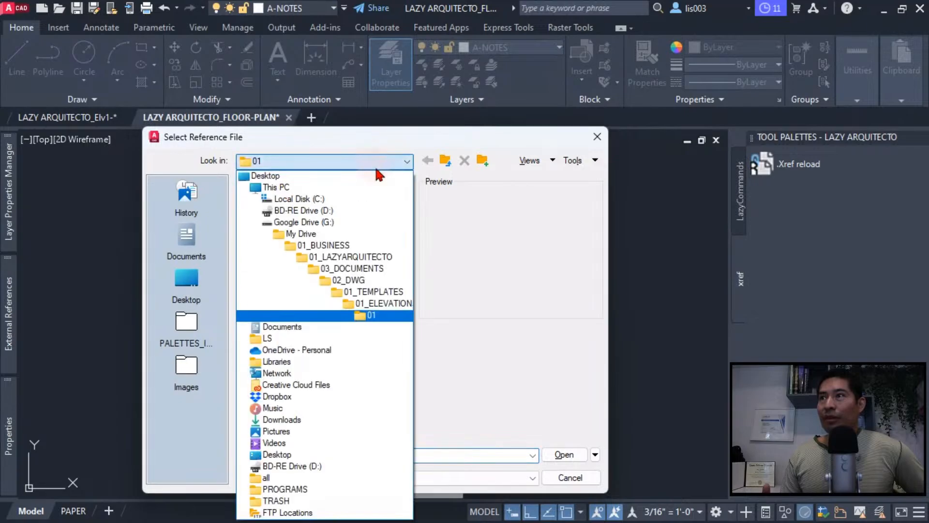
{"action": "left_click", "coordinate": [403, 228]}
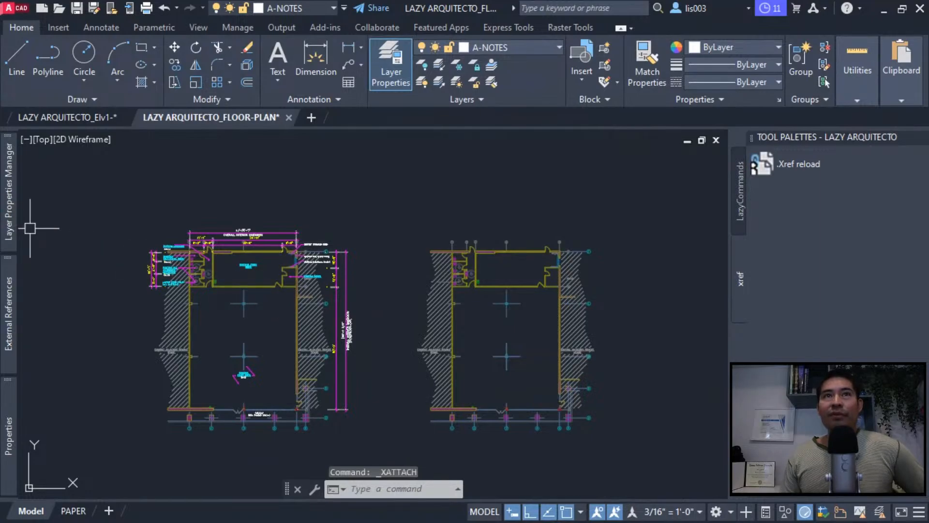
- Attach LAZY ARQUITECTO_Elv1-.dwg from the File Explorer window as an external reference beside the two floor plans
{"action": "left_click_drag", "start_coordinate": [0, 150], "coordinate": [497, 125]}
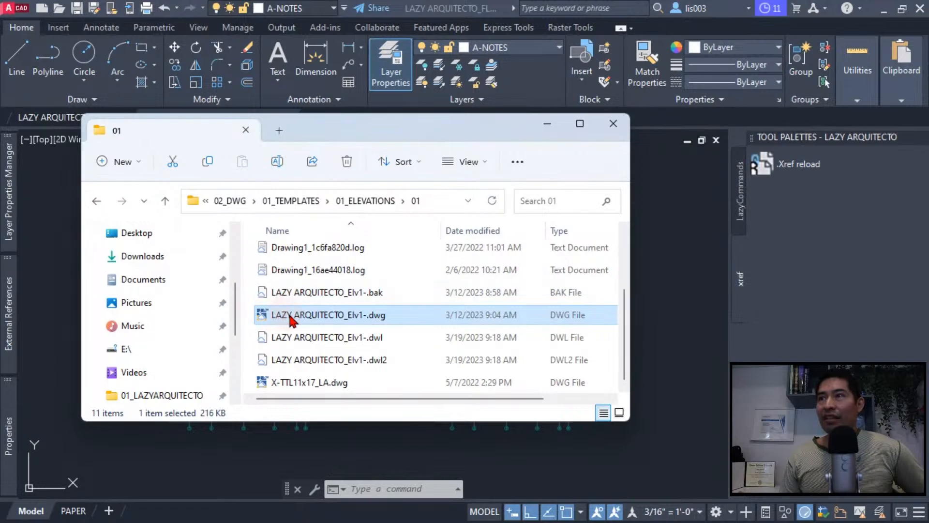
{"action": "mouse_move", "coordinate": [290, 315]}
{"action": "left_mouse_down"}
{"action": "mouse_move", "coordinate": [564, 356]}
{"action": "mouse_move", "coordinate": [665, 357]}
{"action": "left_mouse_up"}
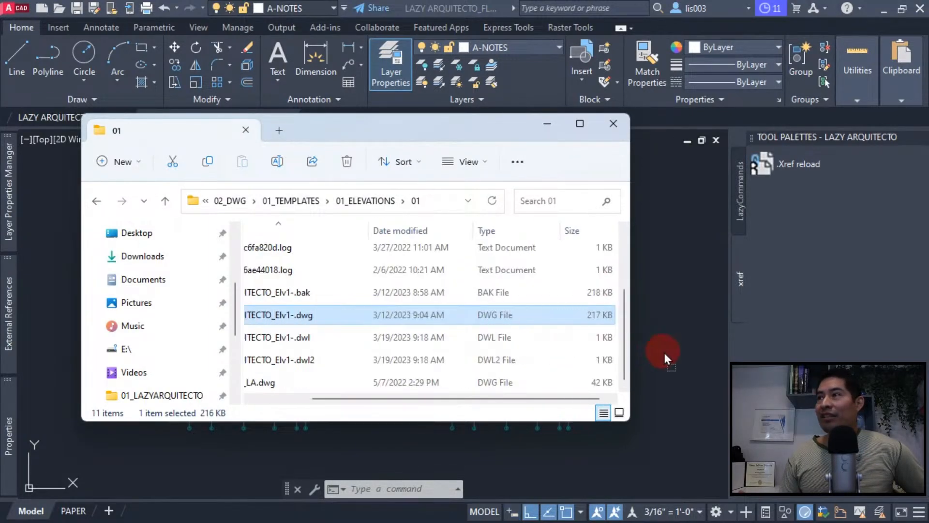
{"action": "right_click_drag", "start_coordinate": [665, 353], "coordinate": [664, 354]}
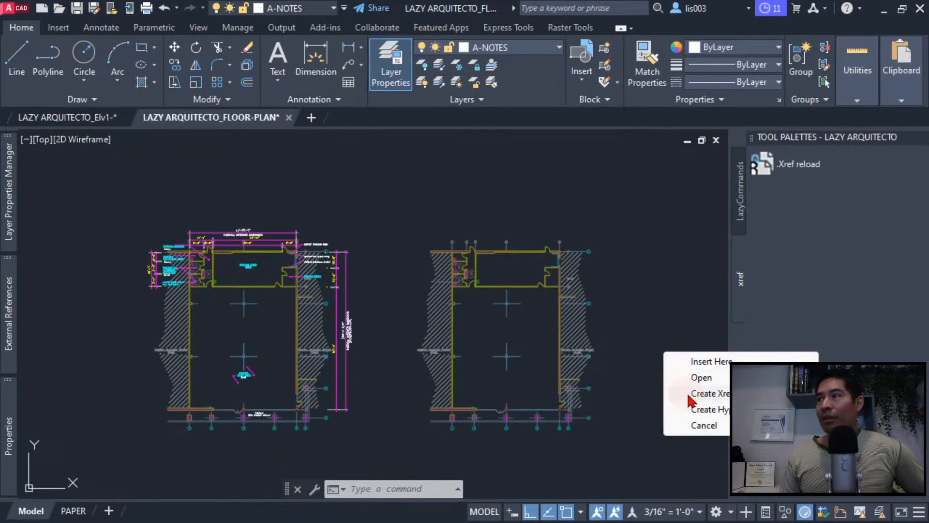
{"action": "left_click", "coordinate": [689, 394]}
{"action": "middle_click_drag", "start_coordinate": [660, 380], "coordinate": [446, 384]}
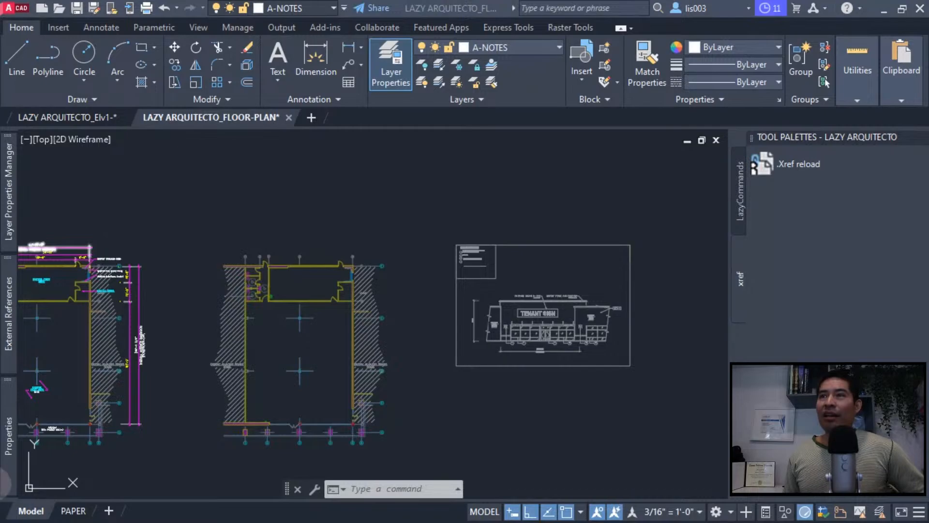
- Collapse the LAZY ARQUITECTO tool palettes to widen the drawing area
{"action": "mouse_move", "coordinate": [13, 334]}
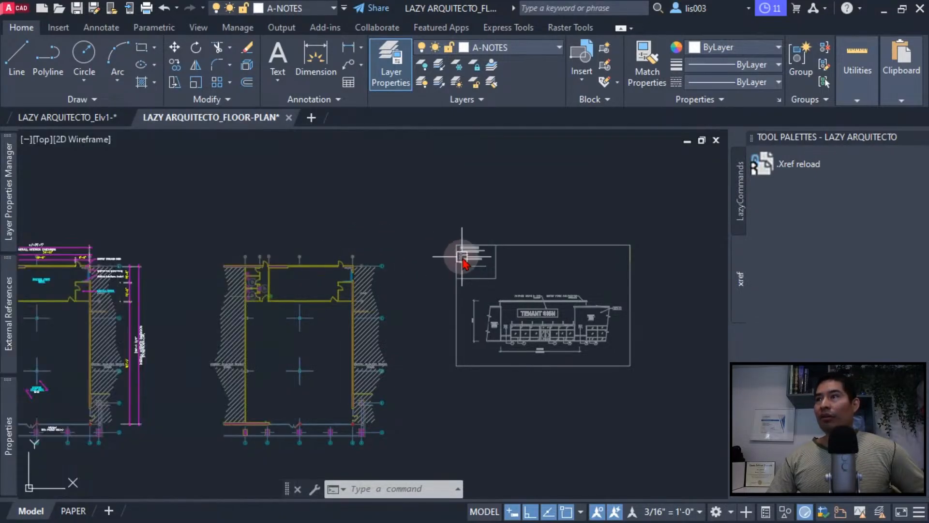
{"action": "scroll", "coordinate": [467, 284], "scroll_direction": "down", "scroll_amount": 5}
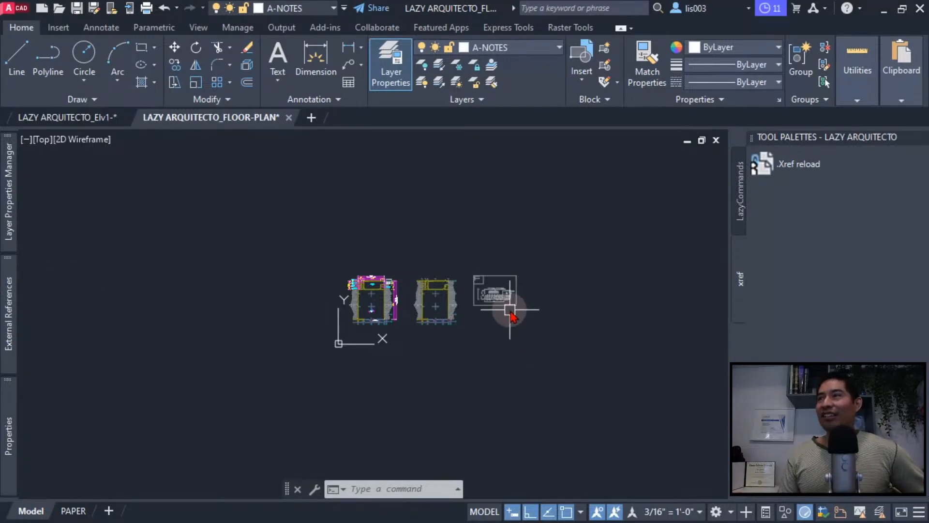
{"action": "scroll", "coordinate": [352, 289], "scroll_direction": "up", "scroll_amount": 2}
{"action": "scroll", "coordinate": [452, 315], "scroll_direction": "up", "scroll_amount": 3}
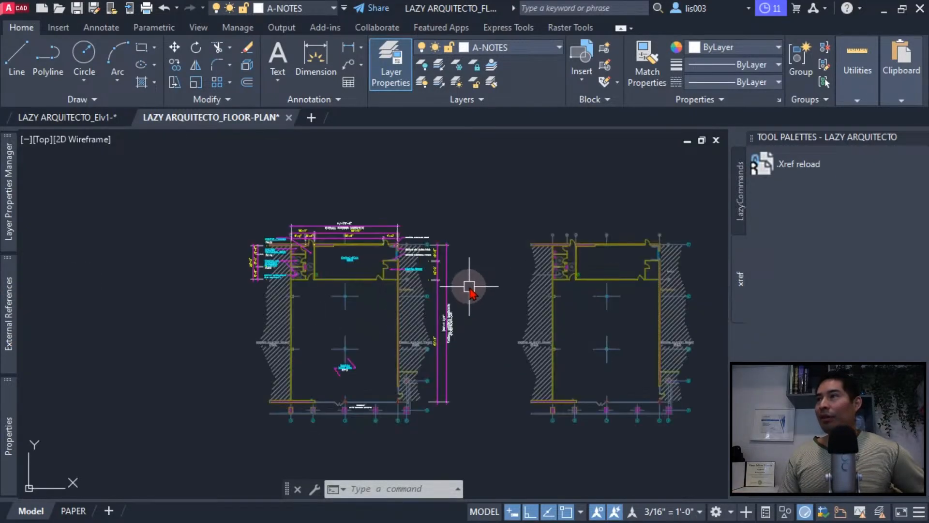
{"action": "middle_click_drag", "start_coordinate": [473, 286], "coordinate": [421, 279]}
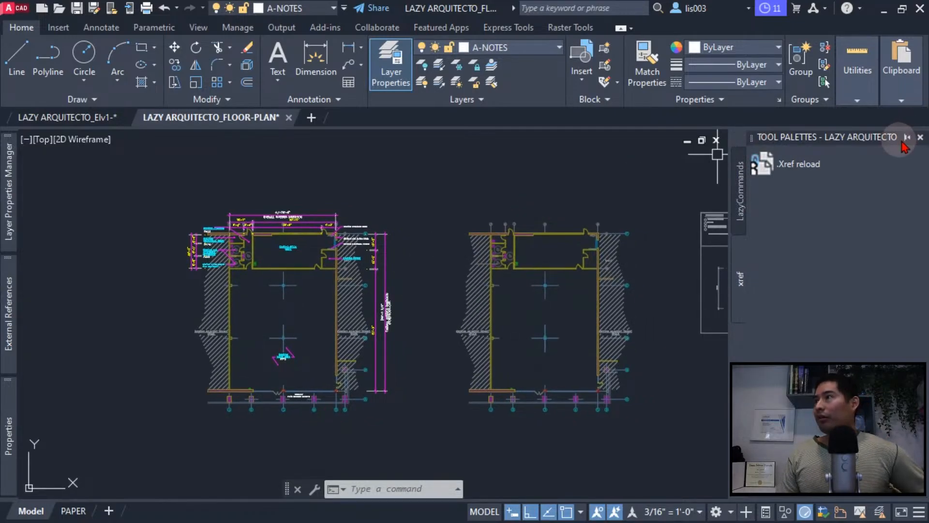
{"action": "left_click", "coordinate": [908, 138]}
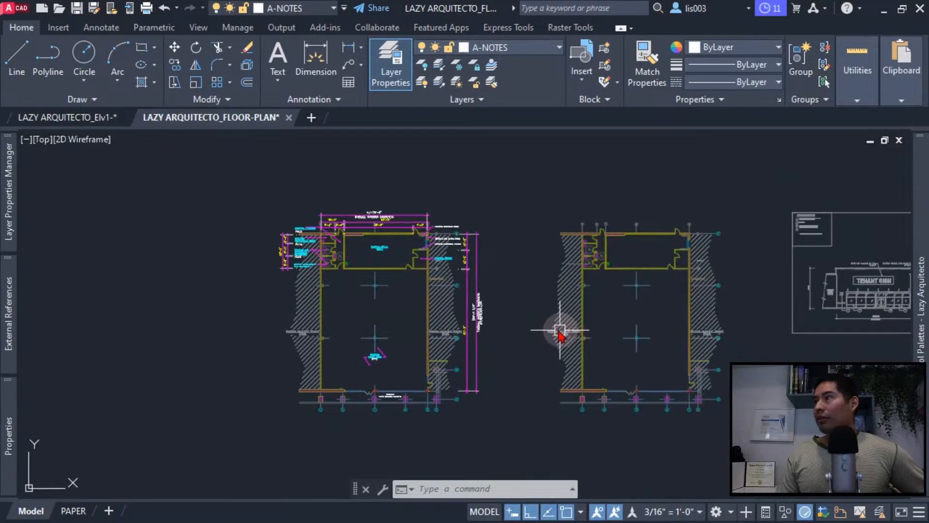
- Move the attached elevation reference horizontally away from the two floor plans, toward the separate plan on the far right
{"action": "scroll", "coordinate": [475, 317], "scroll_direction": "up", "scroll_amount": 2}
{"action": "middle_click_drag", "start_coordinate": [473, 324], "coordinate": [380, 290]}
{"action": "scroll", "coordinate": [383, 295], "scroll_direction": "down", "scroll_amount": 8}
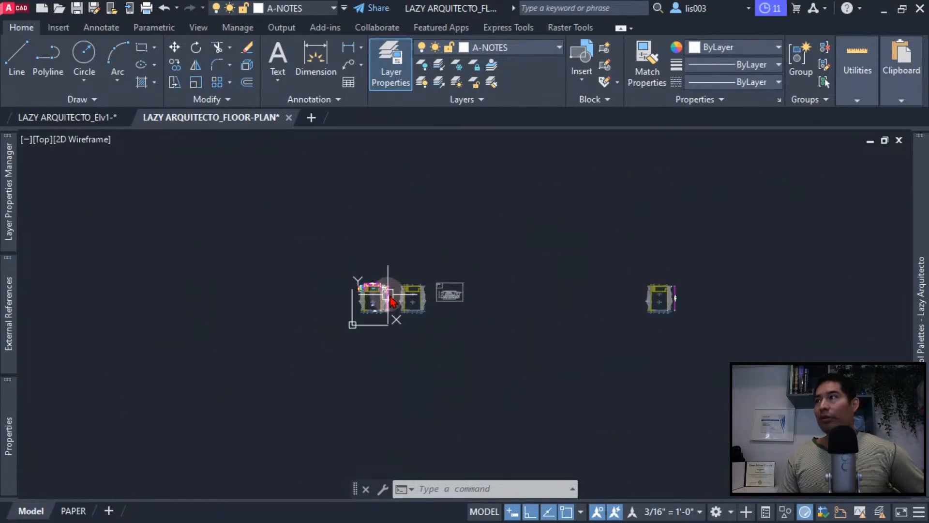
{"action": "left_click", "coordinate": [454, 305]}
{"action": "left_click", "coordinate": [437, 301]}
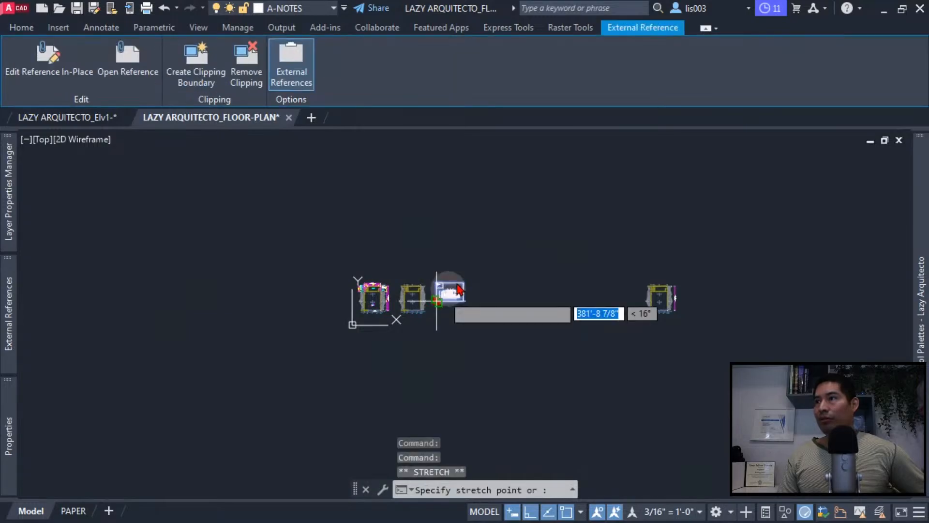
{"action": "left_click", "coordinate": [583, 258]}
{"action": "scroll", "coordinate": [373, 288], "scroll_direction": "up", "scroll_amount": 8}
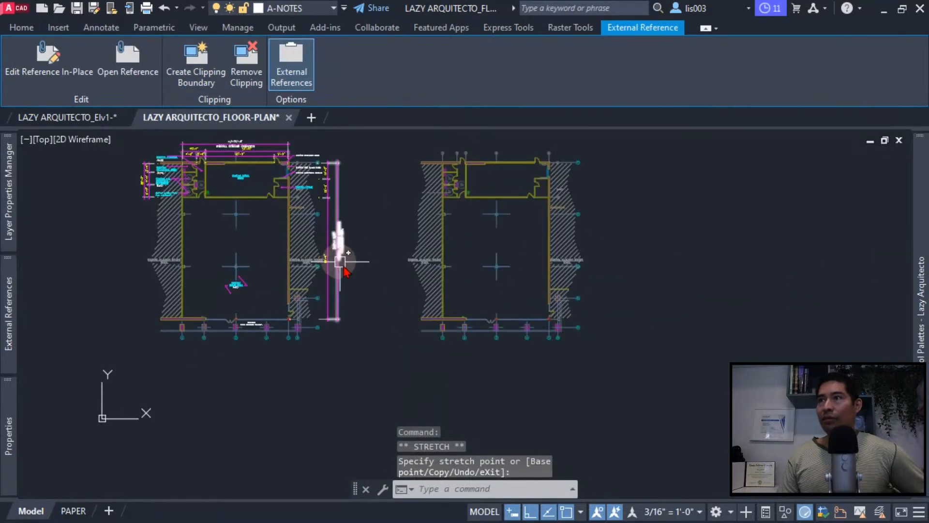
{"action": "mouse_move", "coordinate": [342, 261]}
{"action": "middle_mouse_down"}
{"action": "mouse_move", "coordinate": [379, 355]}
{"action": "mouse_move", "coordinate": [421, 373]}
{"action": "middle_mouse_up"}
{"action": "key", "text": "Escape"}
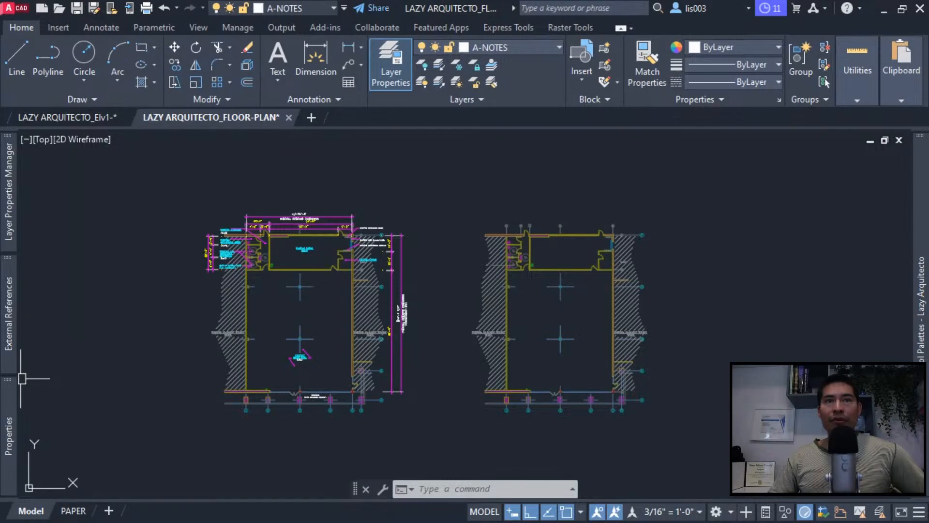
{"action": "left_click", "coordinate": [292, 467]}
{"action": "left_click", "coordinate": [292, 461]}
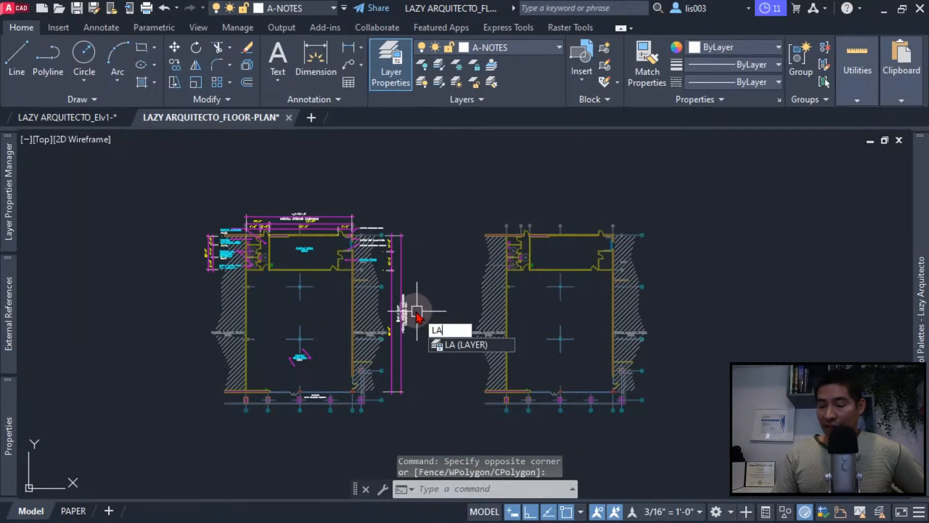
{"action": "type", "text": "YF"}
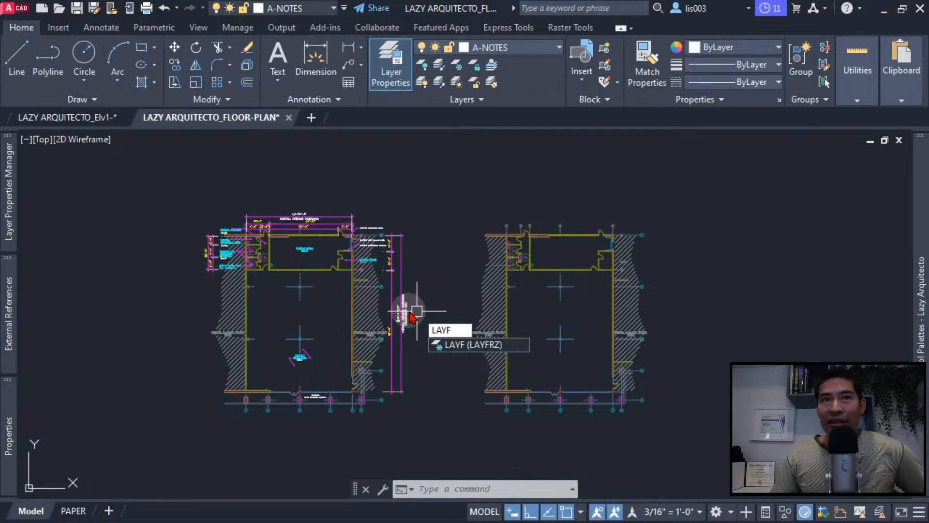
{"action": "key", "text": "Return"}
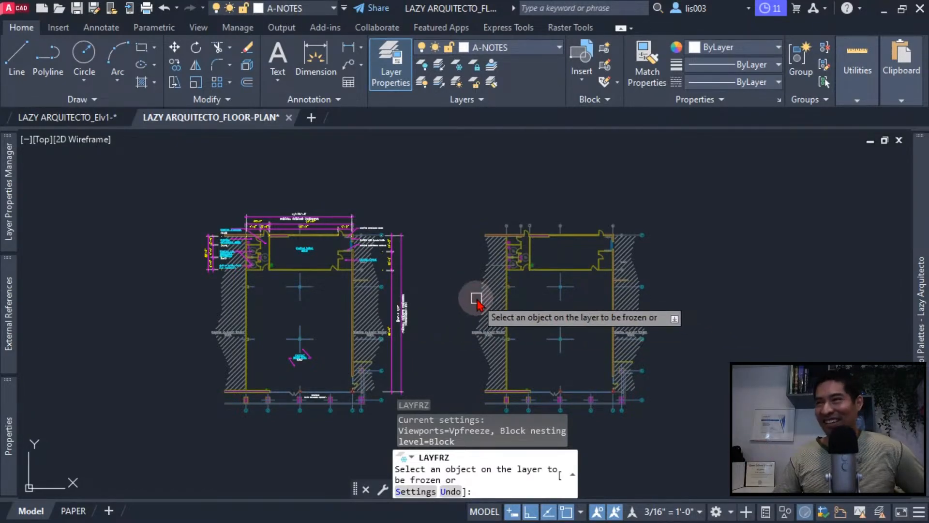
{"action": "key", "text": "Escape"}
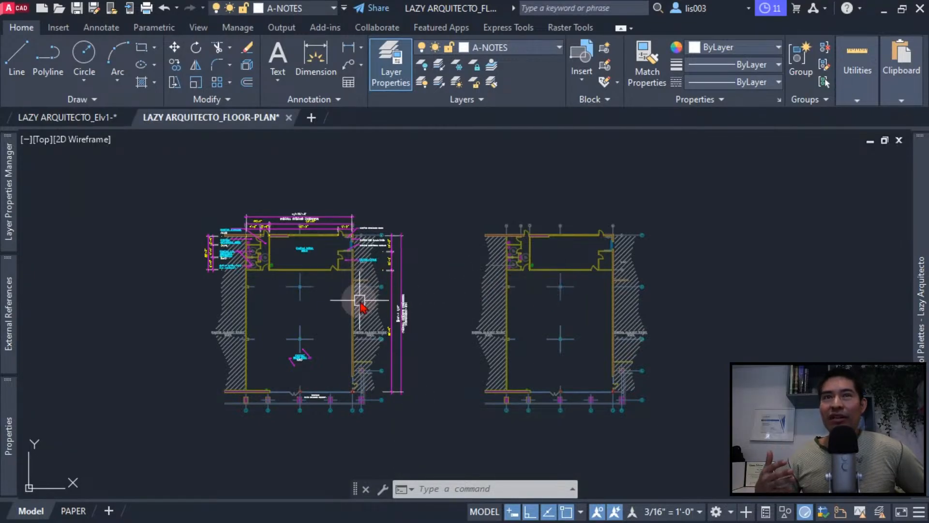
- Freeze the base plan's X-PLAN NOTES and A-Col Grid layers by picking a hatch and a grid mark, and undo the freezing
{"action": "type", "text": "yfr"}
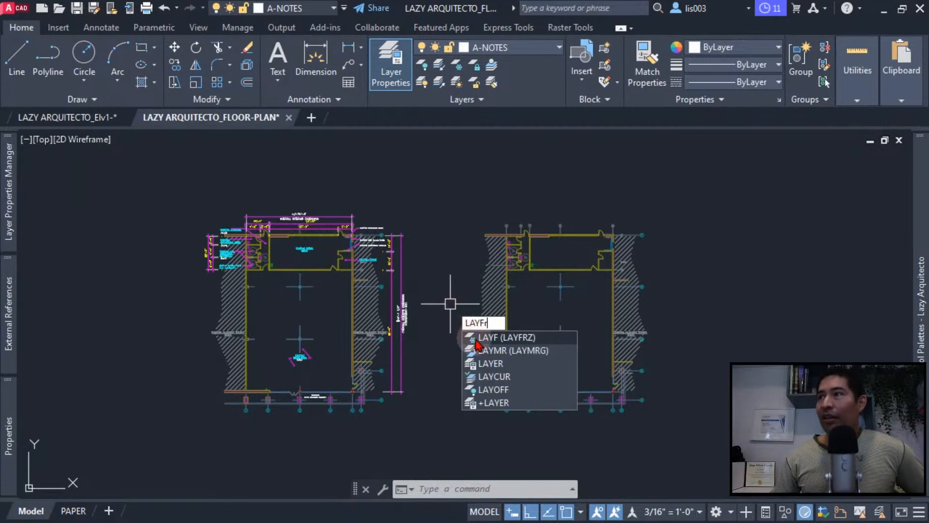
{"action": "key", "text": "Return"}
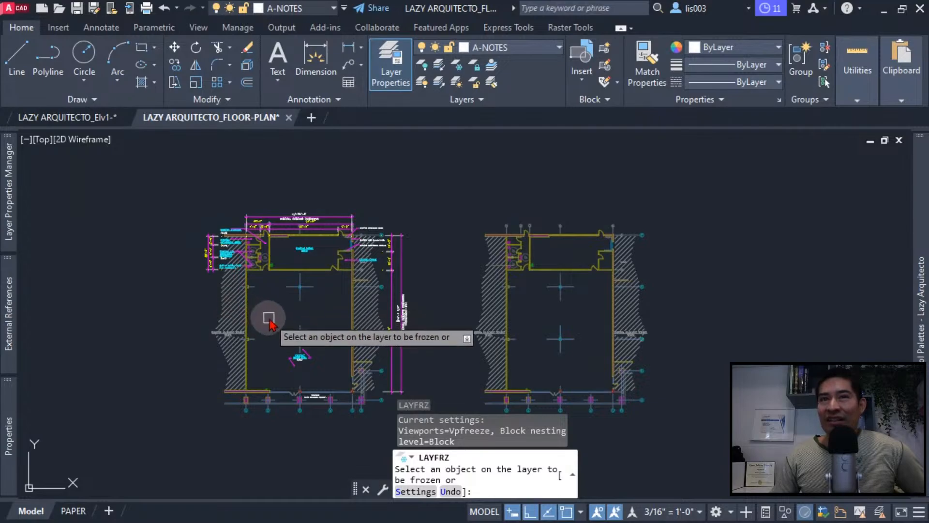
{"action": "left_click", "coordinate": [360, 316]}
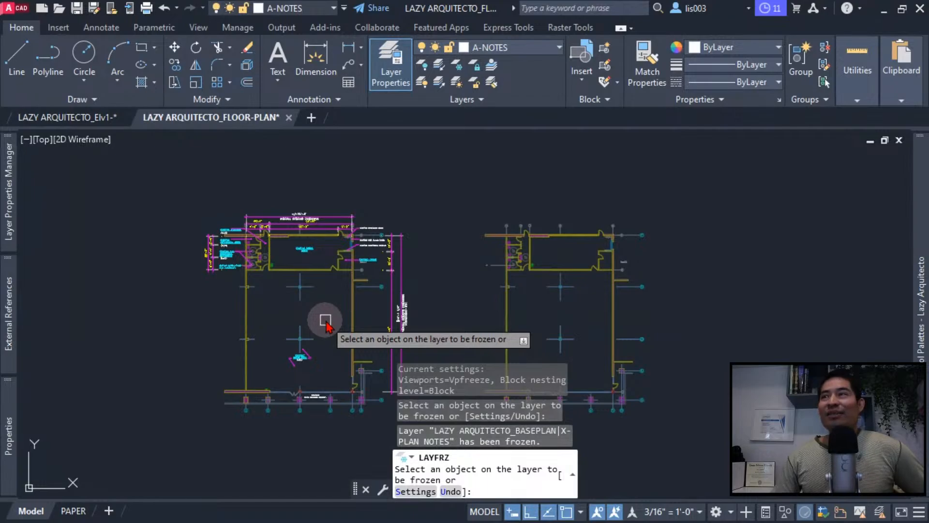
{"action": "left_click", "coordinate": [306, 289]}
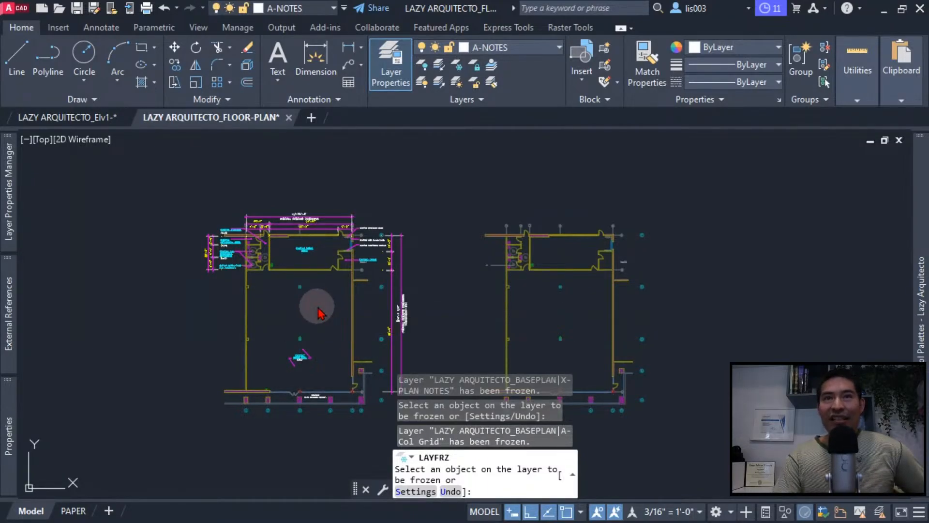
{"action": "key", "text": "ctrl+z"}
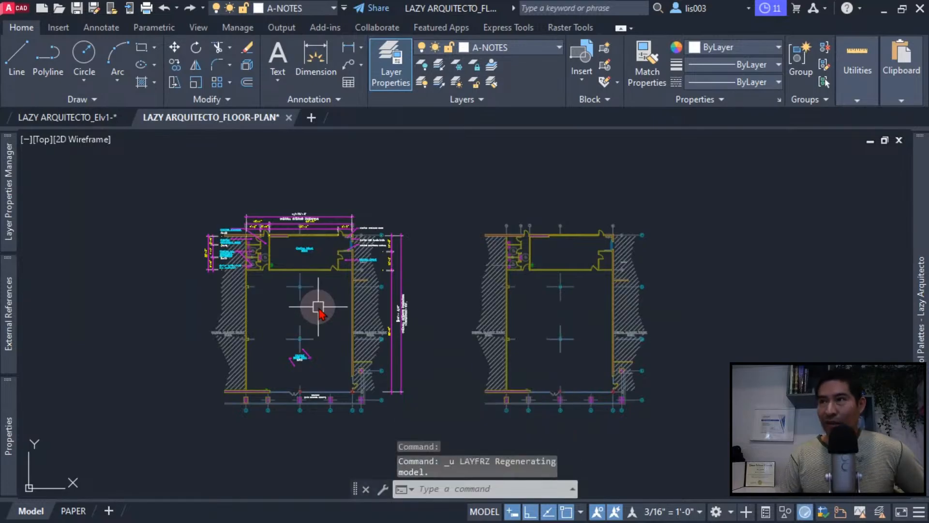
{"action": "key", "text": "ctrl+z"}
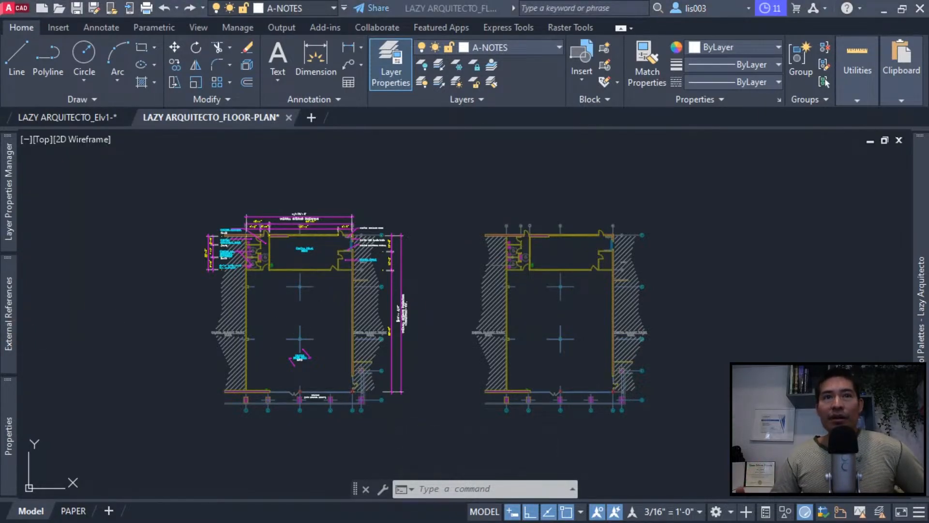
- Select each of the two base plan copies in turn and inspect its reference name and properties
{"action": "left_click", "coordinate": [430, 176]}
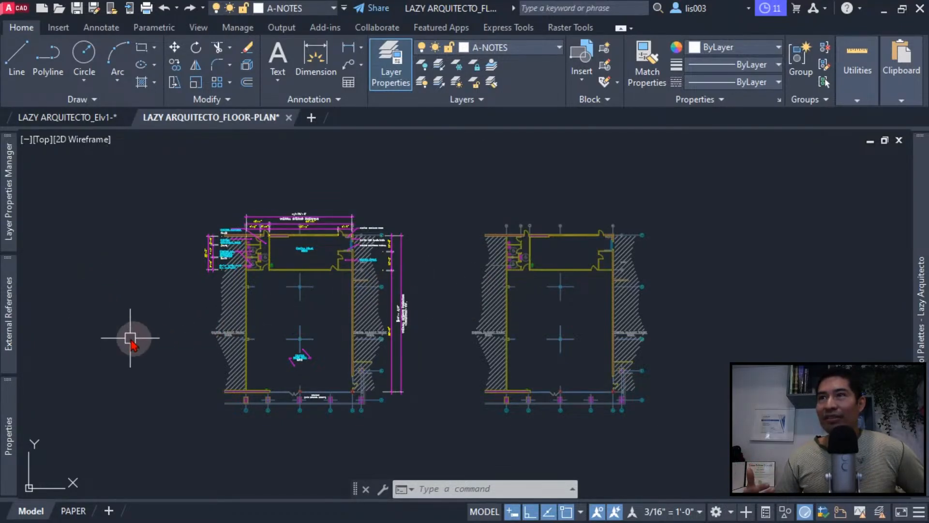
{"action": "mouse_move", "coordinate": [17, 290]}
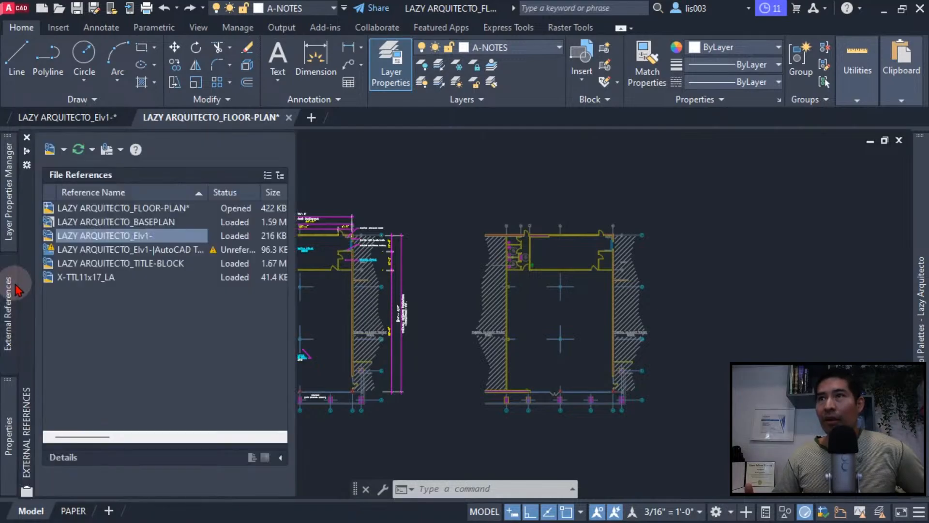
{"action": "left_click", "coordinate": [378, 296]}
{"action": "mouse_move", "coordinate": [9, 397]}
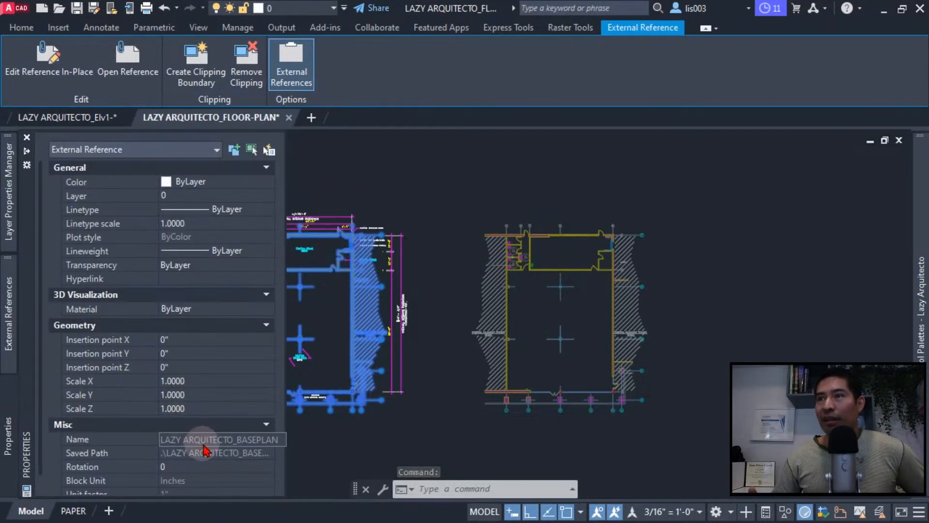
{"action": "key", "text": "Escape"}
{"action": "left_click", "coordinate": [493, 305]}
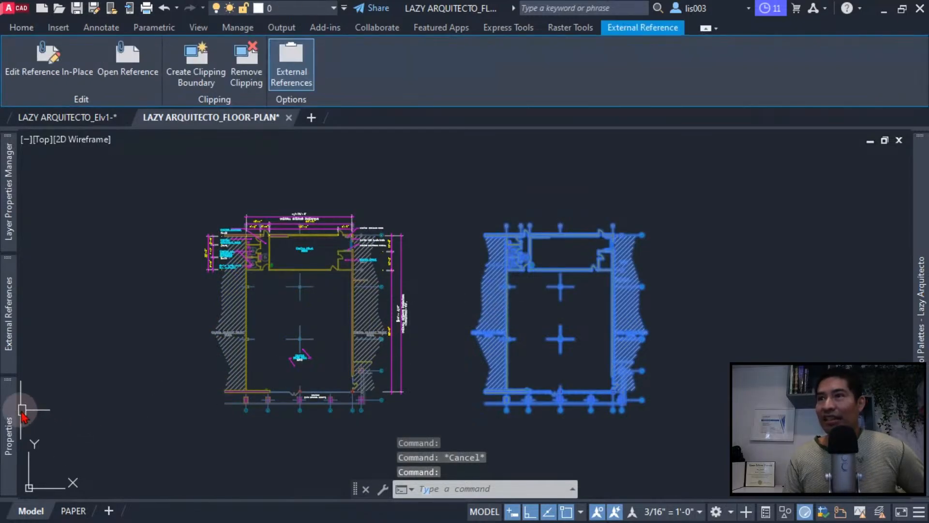
{"action": "mouse_move", "coordinate": [14, 411]}
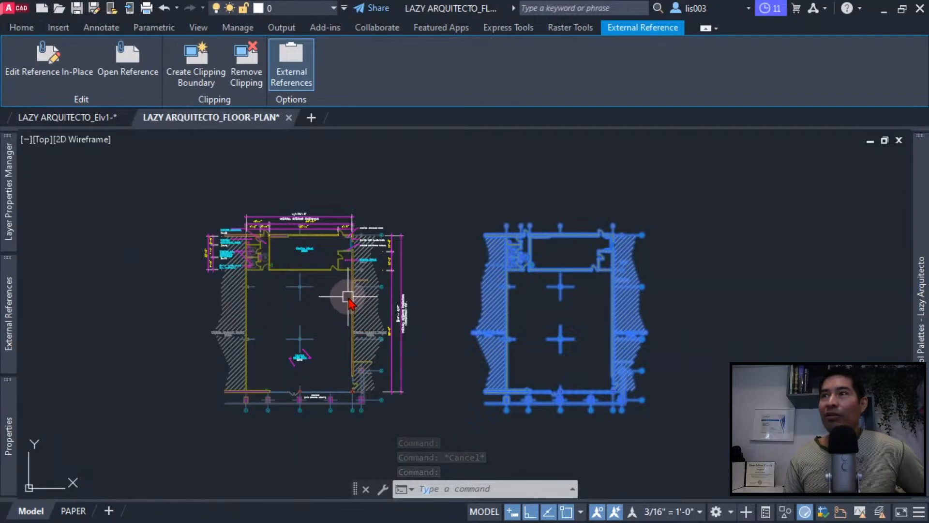
{"action": "key", "text": "Escape"}
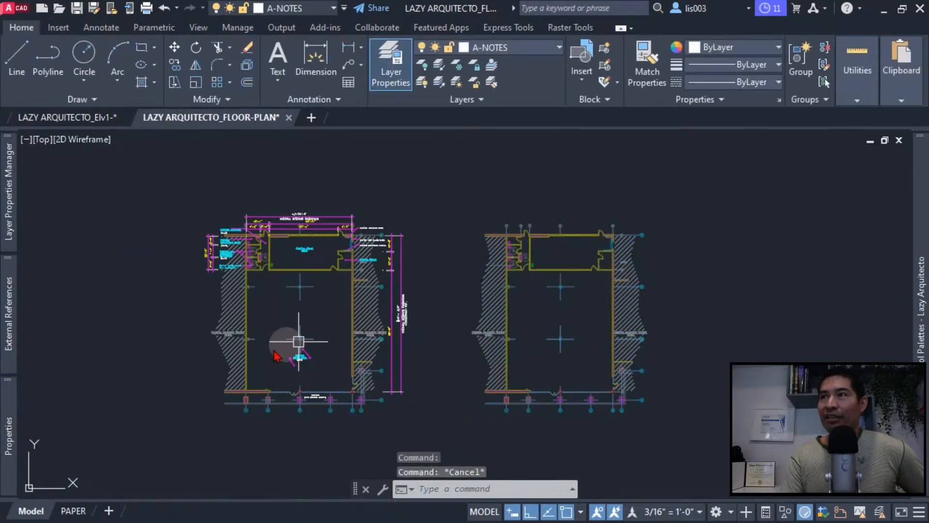
- Erase the undimensioned copy of the base plan reference beside the dimensioned floor plan
{"action": "mouse_move", "coordinate": [20, 307]}
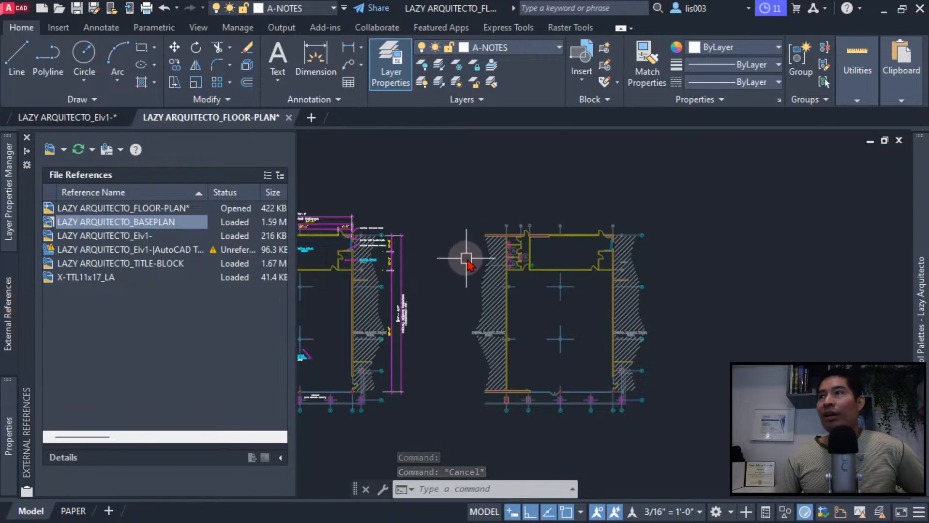
{"action": "left_click", "coordinate": [483, 264]}
{"action": "key", "text": "Delete"}
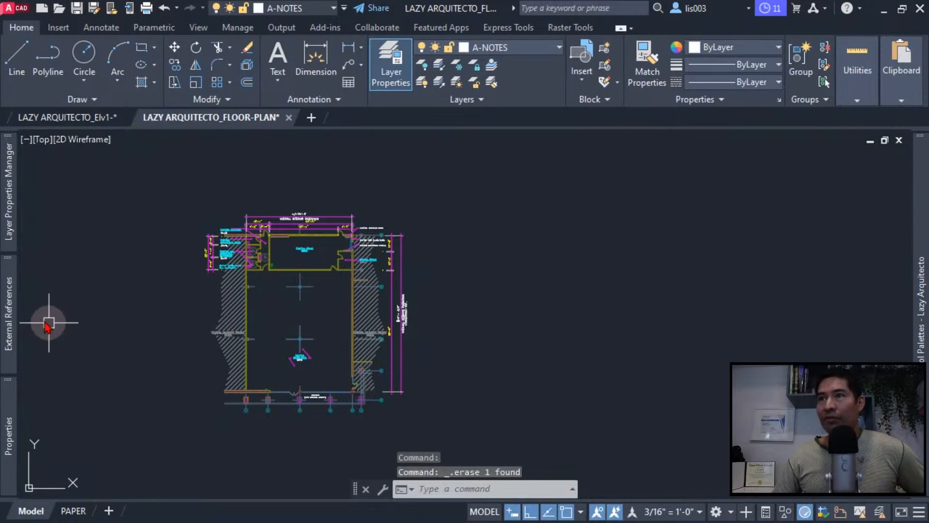
- Rename the LAZY ARQUITECTO_BASEPLAN external reference as LAZY ARQUITECTO_BASEPLAN1
{"action": "mouse_move", "coordinate": [7, 290]}
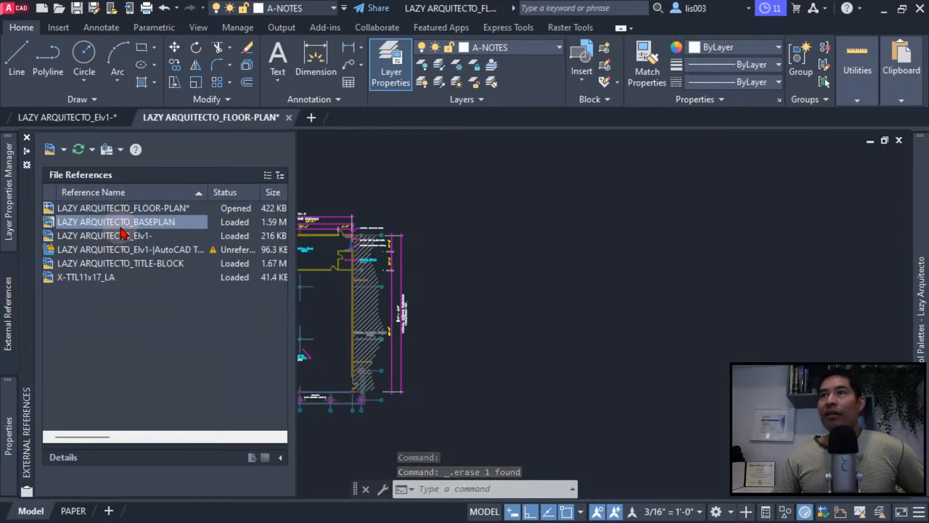
{"action": "right_click", "coordinate": [118, 225]}
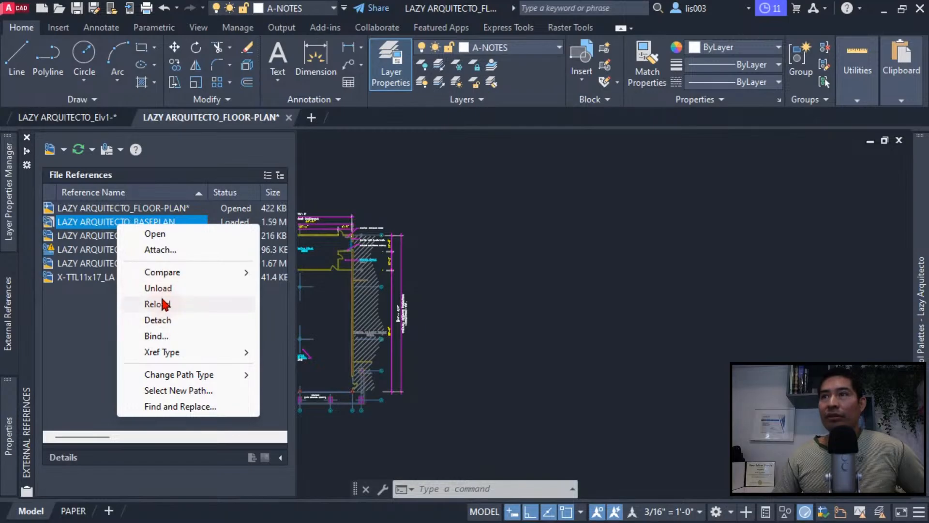
{"action": "left_click", "coordinate": [104, 221]}
{"action": "left_click", "coordinate": [104, 221]}
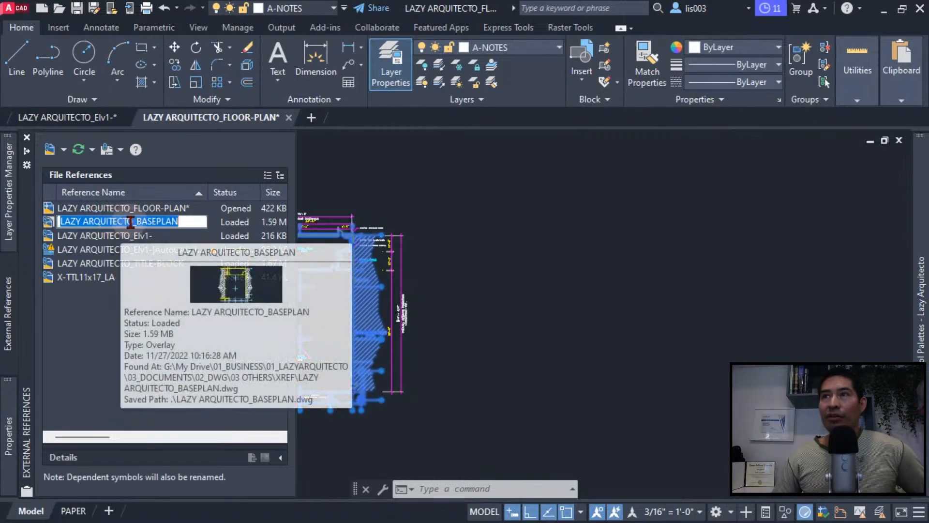
{"action": "left_click", "coordinate": [188, 222]}
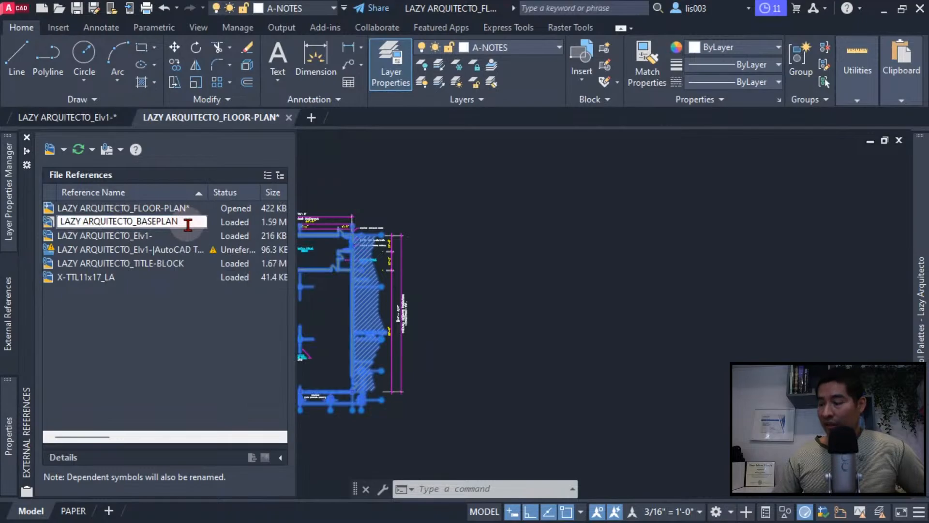
{"action": "type", "text": "1"}
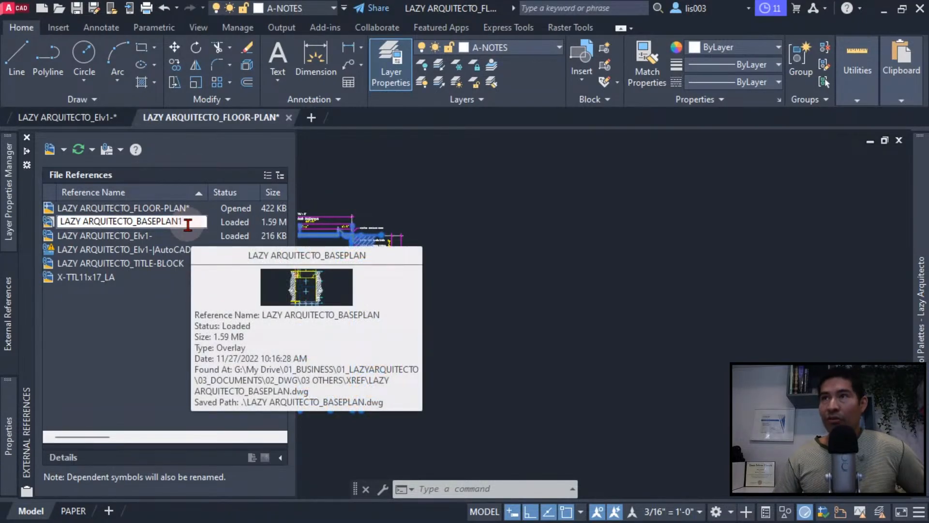
{"action": "key", "text": "Return"}
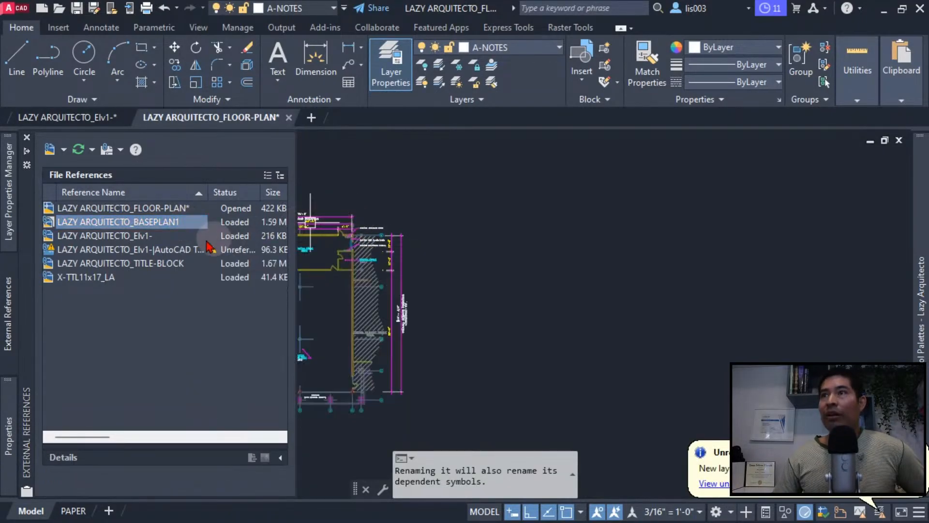
- Attach LAZY ARQUITECTO_BASEPLAN.dwg from the File Explorer window as a new external reference in the empty area beside the floor plan
{"action": "mouse_move", "coordinate": [139, 228]}
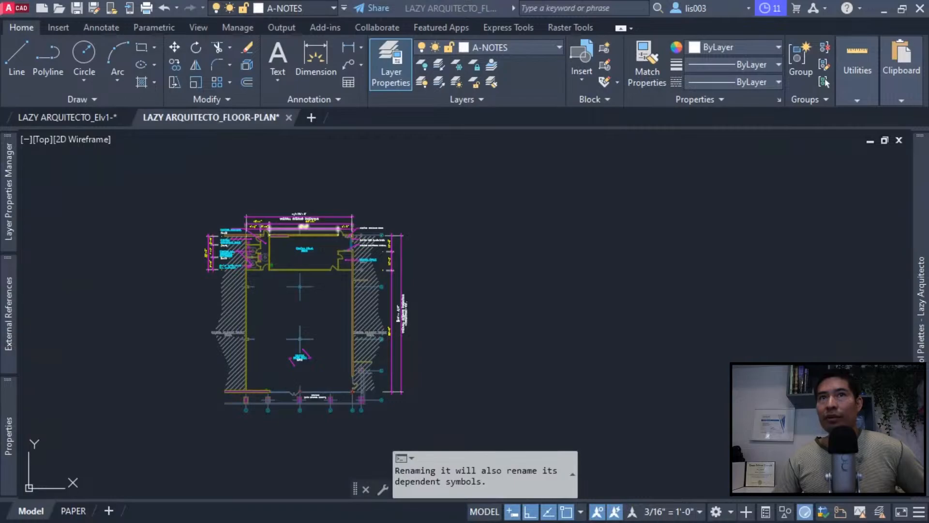
{"action": "left_click_drag", "start_coordinate": [0, 226], "coordinate": [451, 75]}
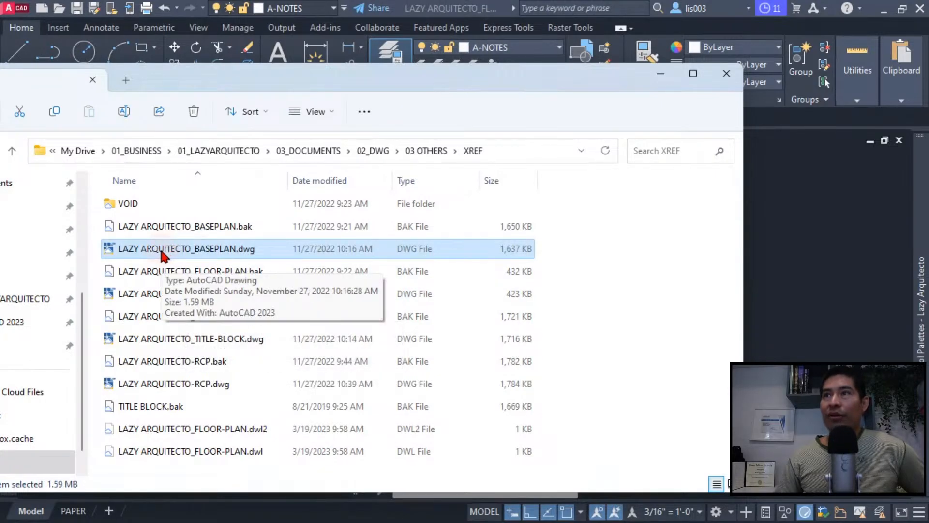
{"action": "mouse_move", "coordinate": [161, 251]}
{"action": "left_mouse_down"}
{"action": "mouse_move", "coordinate": [460, 255]}
{"action": "mouse_move", "coordinate": [756, 294]}
{"action": "left_mouse_up"}
{"action": "right_click_drag", "start_coordinate": [768, 301], "coordinate": [768, 301]}
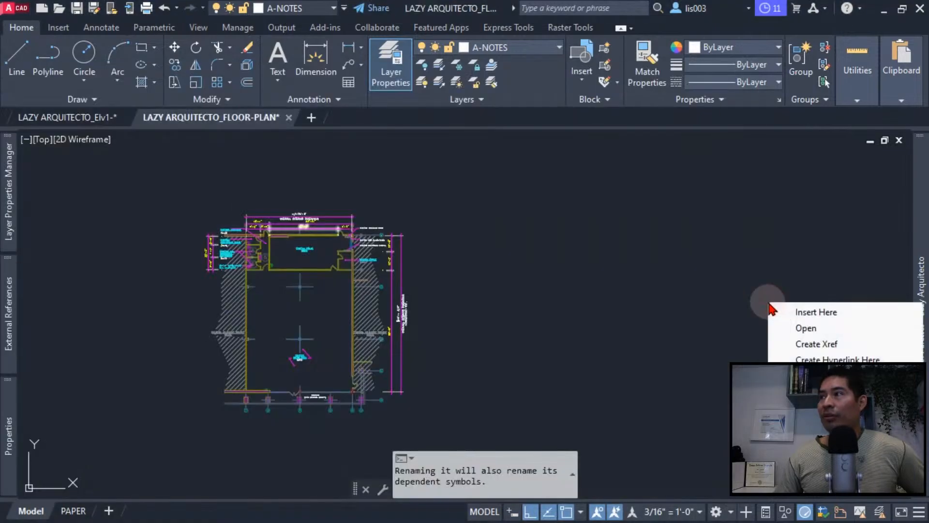
{"action": "left_click", "coordinate": [807, 345]}
{"action": "scroll", "coordinate": [804, 328], "scroll_direction": "down", "scroll_amount": 2}
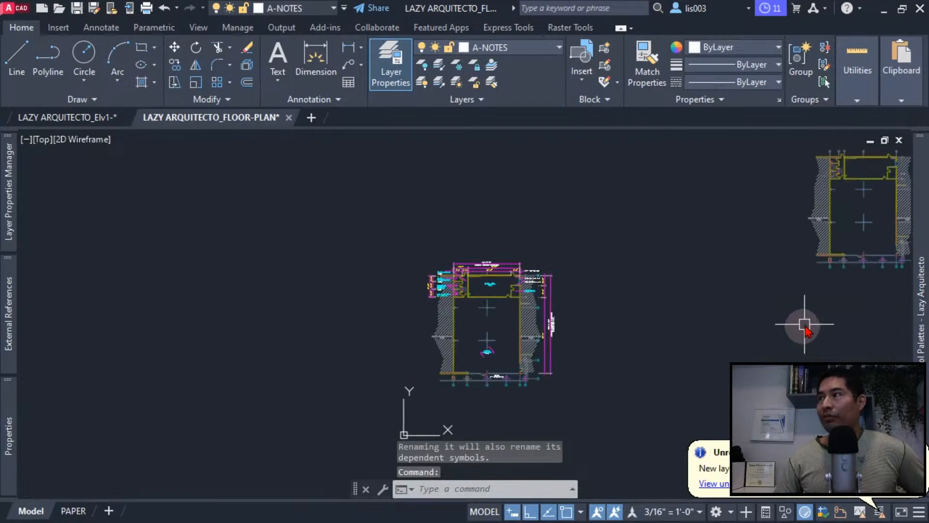
- Move the newly attached base plan reference so it sits level with and directly beside the dimensioned floor plan
{"action": "left_click", "coordinate": [825, 253]}
{"action": "left_click_drag", "start_coordinate": [825, 254], "coordinate": [586, 369]}
{"action": "key", "text": "Escape"}
{"action": "scroll", "coordinate": [578, 345], "scroll_direction": "up", "scroll_amount": 4}
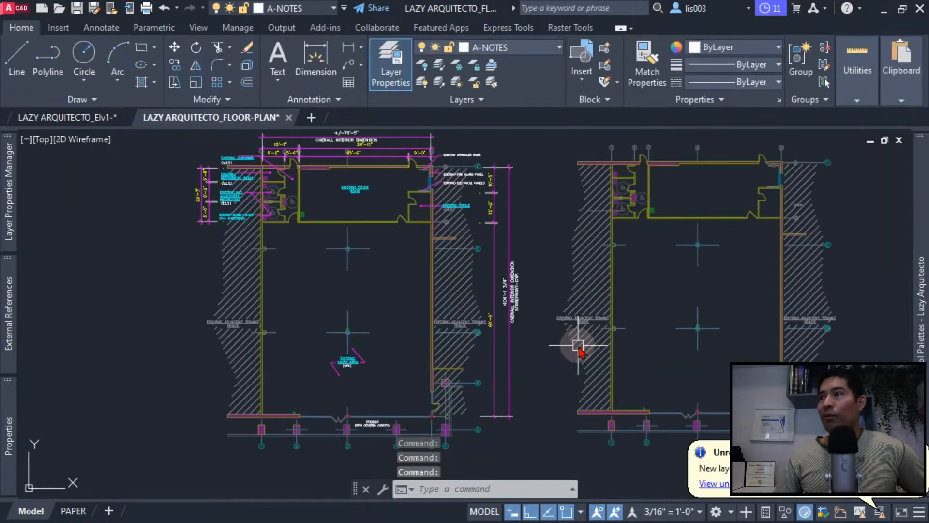
{"action": "mouse_move", "coordinate": [562, 334]}
{"action": "middle_mouse_down"}
{"action": "mouse_move", "coordinate": [473, 357]}
{"action": "mouse_move", "coordinate": [465, 349]}
{"action": "middle_mouse_up"}
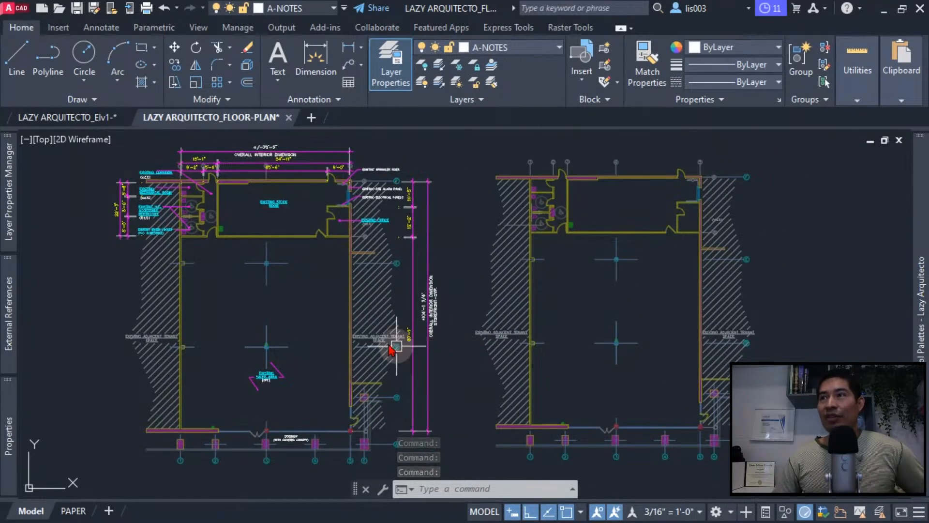
- Freeze the LAZY ARQUITECTO_BASEPLAN1 layers X-PLAN NOTES and A-Col Grid with LAYFRZ, picking a hatch and a grid mark in the dimensioned plan
{"action": "type", "text": "lAYF"}
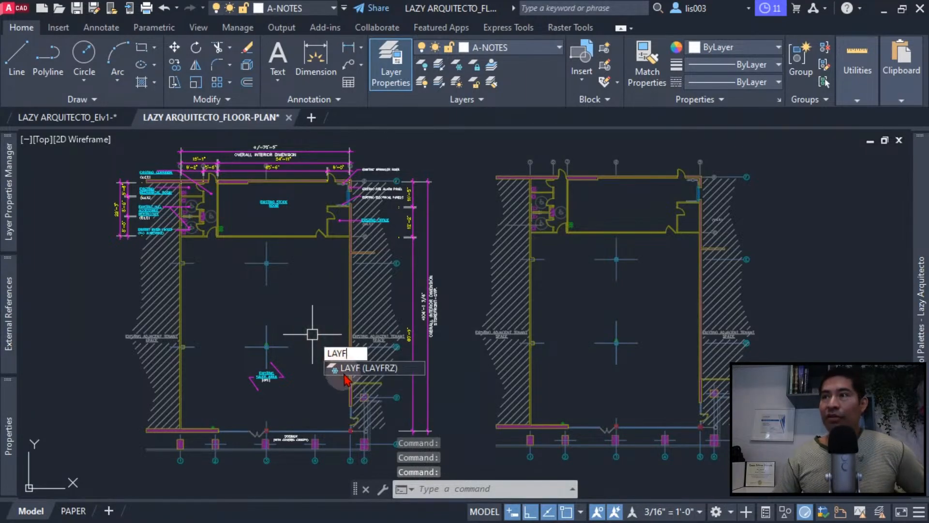
{"action": "left_click", "coordinate": [358, 368]}
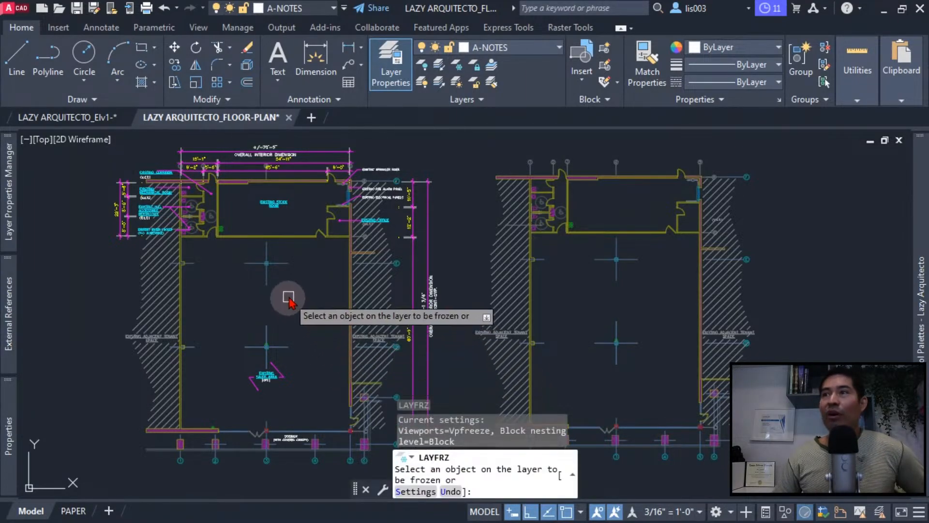
{"action": "left_click", "coordinate": [379, 297]}
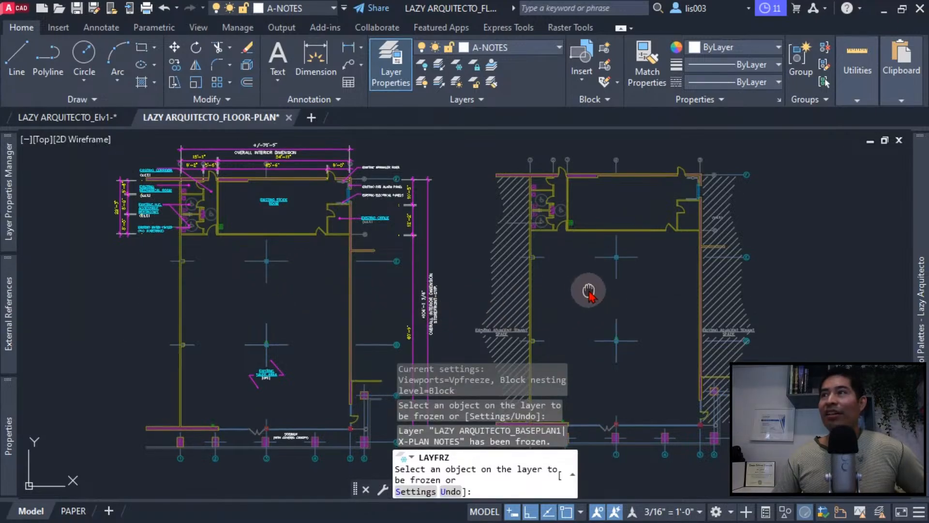
{"action": "middle_click_drag", "start_coordinate": [591, 291], "coordinate": [576, 273]}
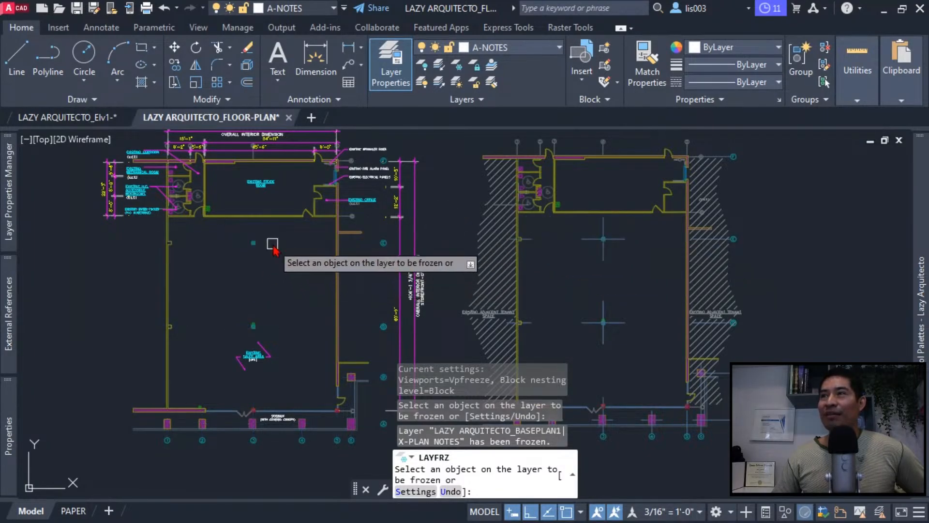
{"action": "left_click", "coordinate": [272, 244]}
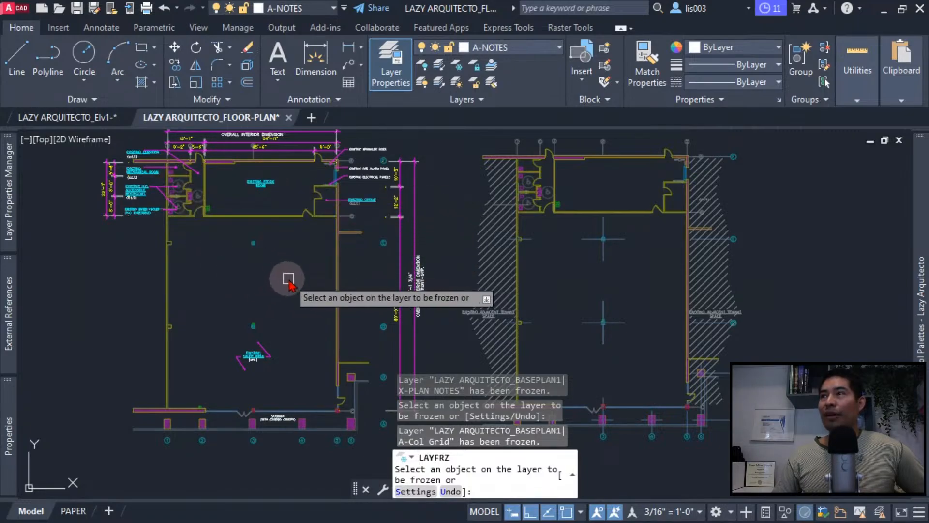
{"action": "key", "text": "Return"}
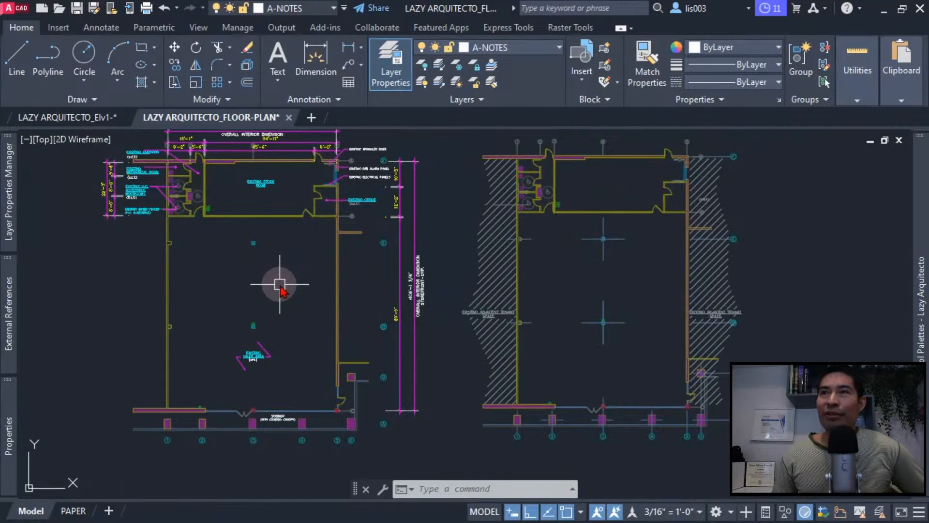
- Select both base plan references and compare their entries in the file reference list
{"action": "left_click", "coordinate": [341, 250]}
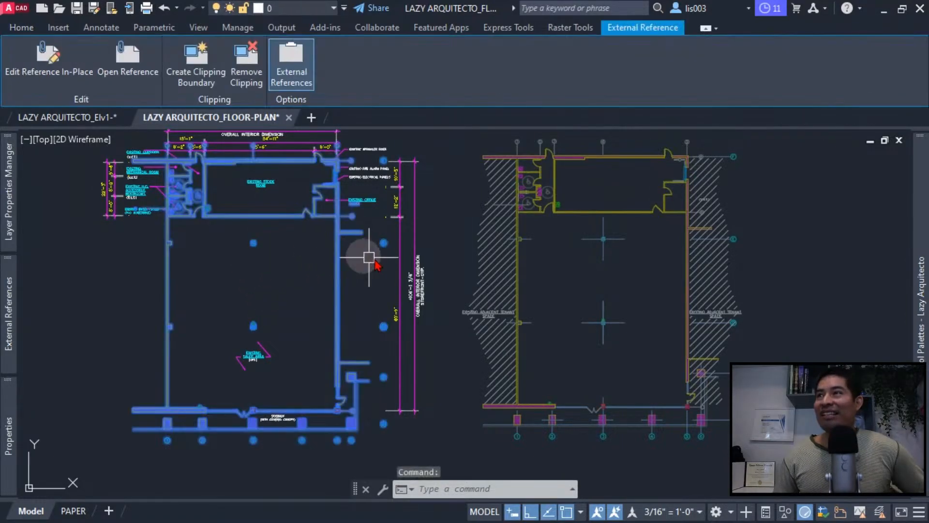
{"action": "left_click", "coordinate": [498, 253]}
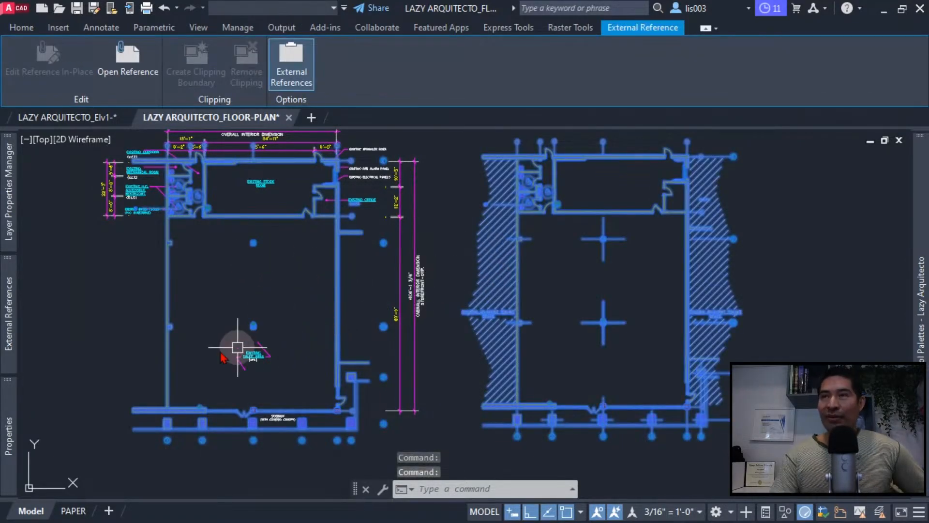
{"action": "mouse_move", "coordinate": [17, 293]}
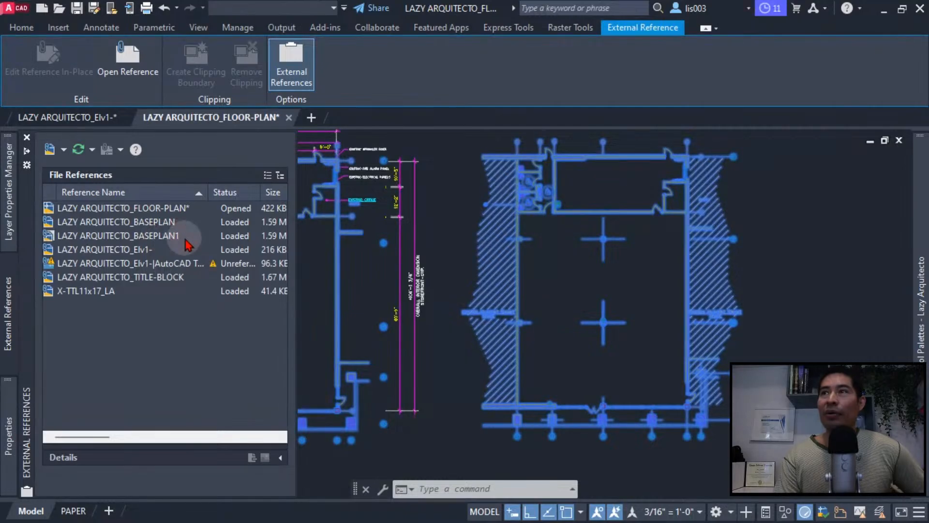
{"action": "key", "text": "Escape"}
{"action": "middle_click_drag", "start_coordinate": [421, 321], "coordinate": [414, 337]}
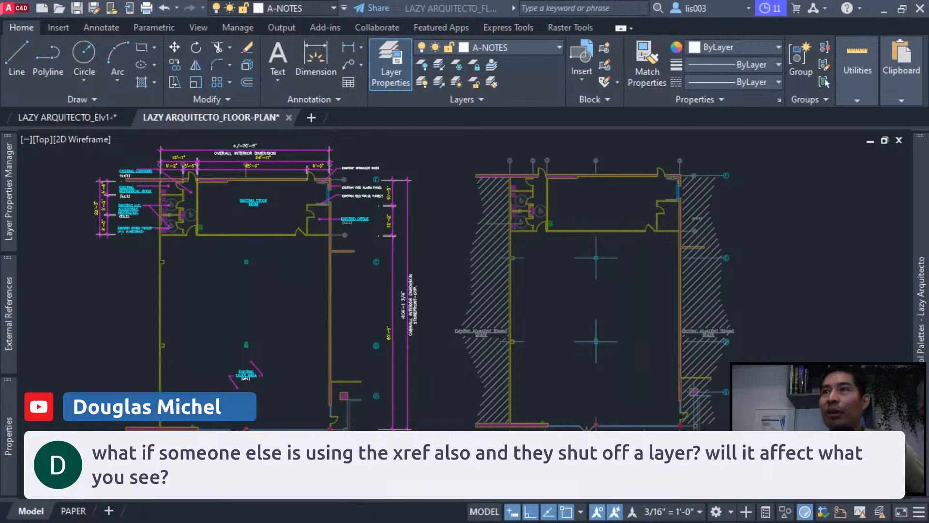
- Select both base plan references together and review their shared properties, including the saved path
{"action": "left_click", "coordinate": [134, 369]}
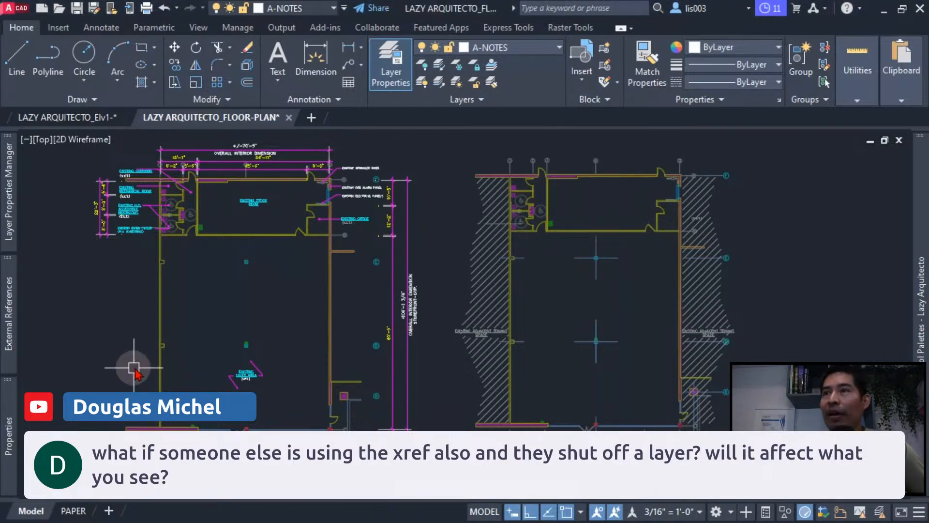
{"action": "left_click", "coordinate": [332, 298]}
{"action": "left_click", "coordinate": [503, 250]}
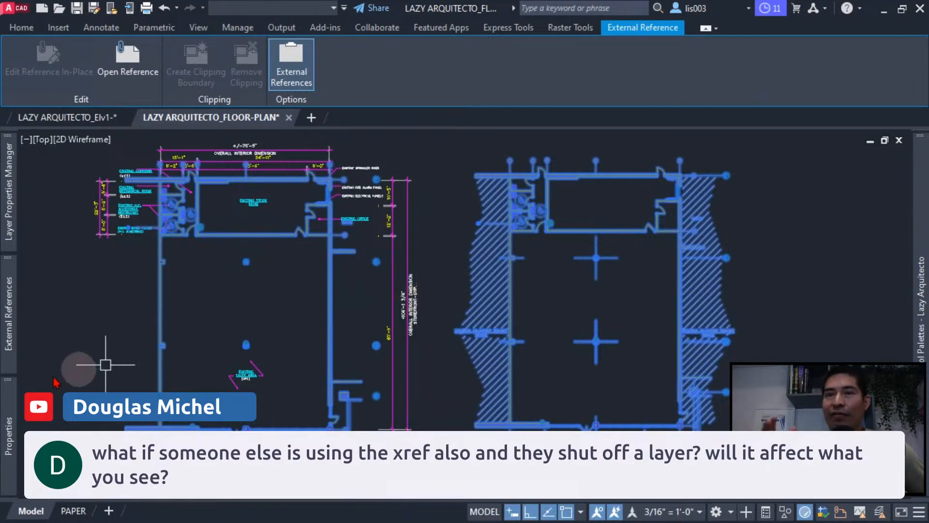
{"action": "mouse_move", "coordinate": [9, 436]}
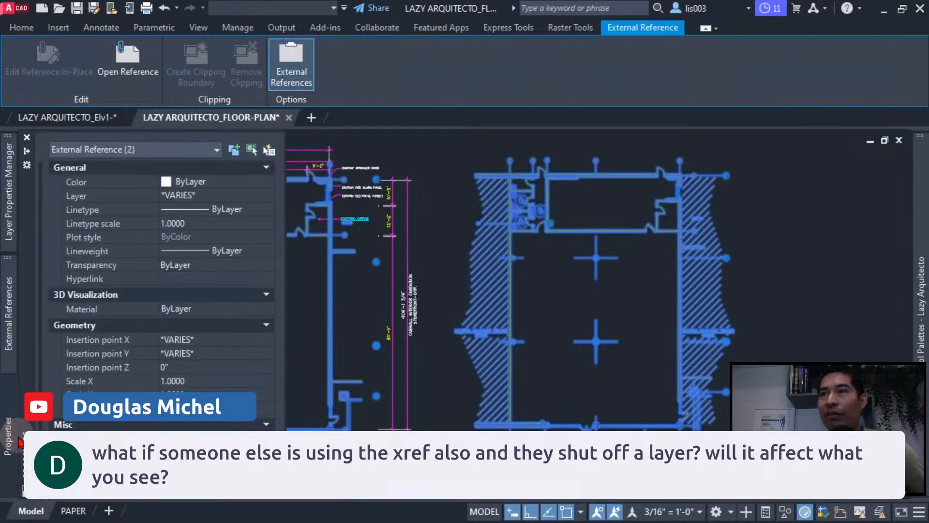
{"action": "scroll", "coordinate": [155, 421], "scroll_direction": "down", "scroll_amount": 1}
{"action": "scroll", "coordinate": [310, 387], "scroll_direction": "down", "scroll_amount": 3}
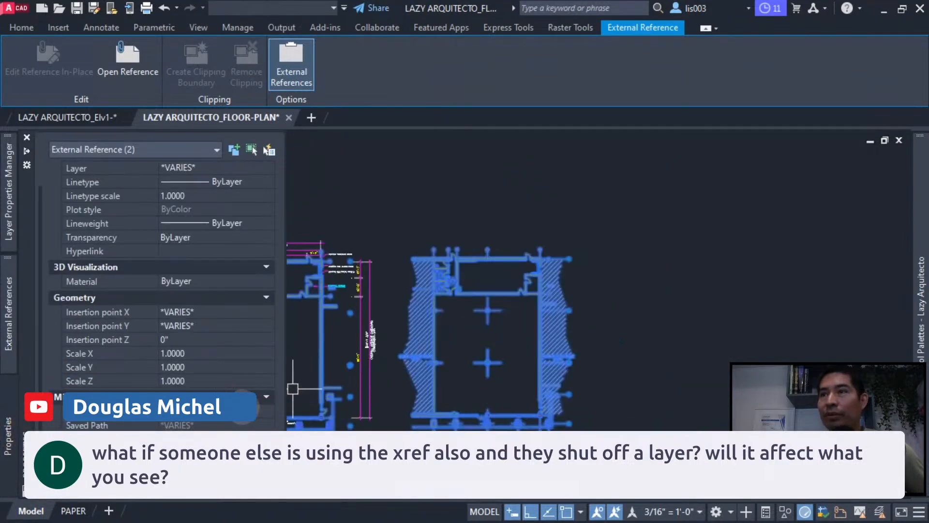
{"action": "key", "text": "Escape"}
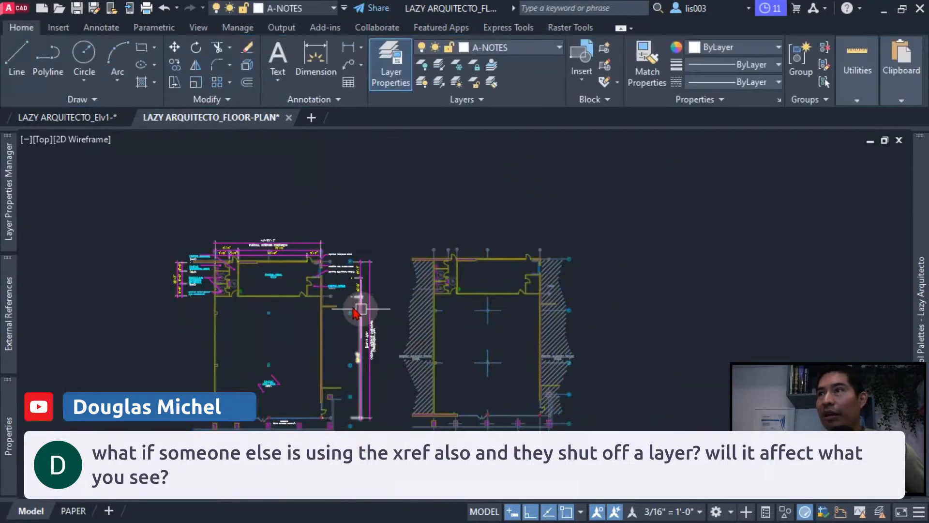
- Inspect the properties of each base plan reference separately, first the dimensioned plan's and then the copy beside it
{"action": "left_click", "coordinate": [326, 305]}
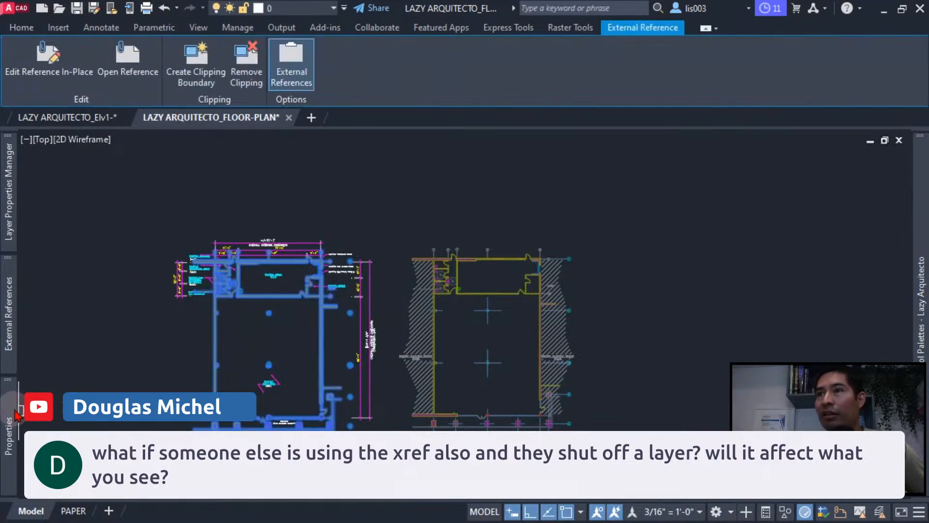
{"action": "mouse_move", "coordinate": [9, 436]}
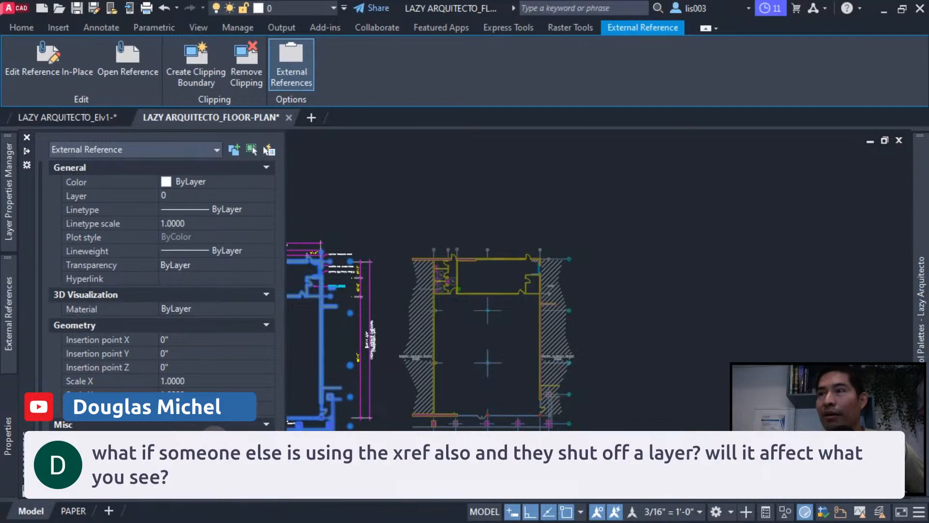
{"action": "key", "text": "Escape"}
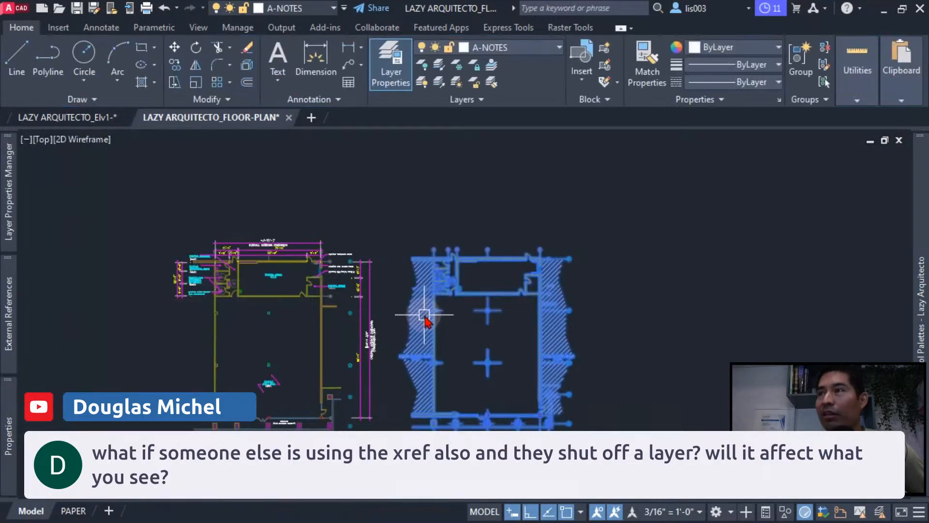
{"action": "left_click", "coordinate": [426, 321]}
{"action": "mouse_move", "coordinate": [12, 397]}
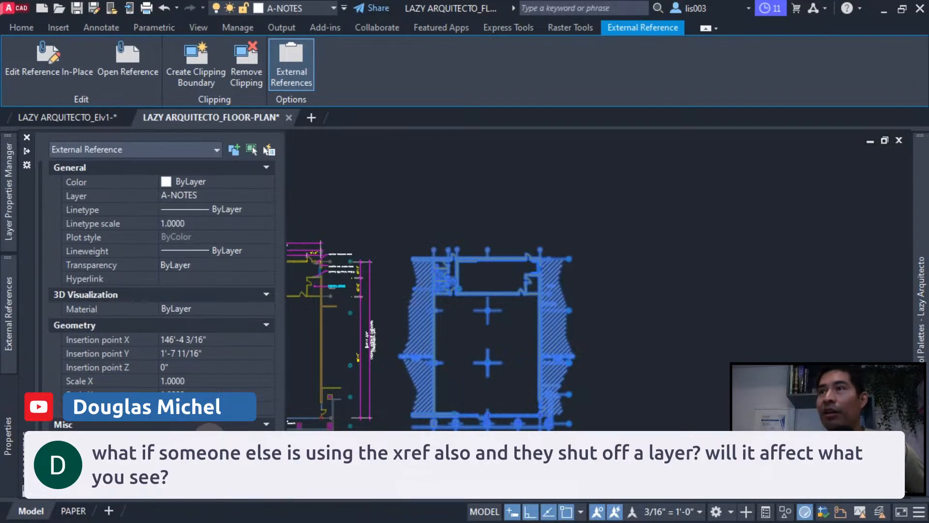
{"action": "key", "text": "Escape"}
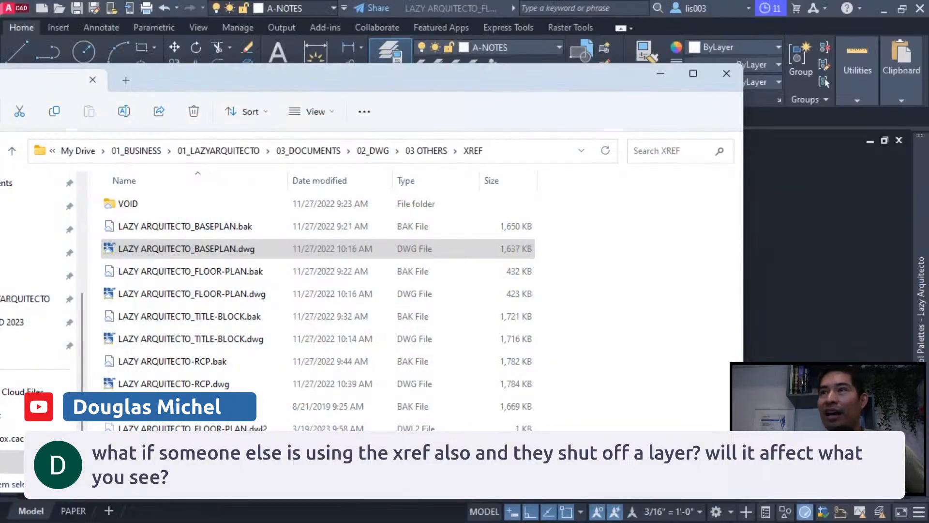
- Open LAZY ARQUITECTO_BASEPLAN.dwg from the XREF folder in File Explorer
{"action": "left_click", "coordinate": [224, 252]}
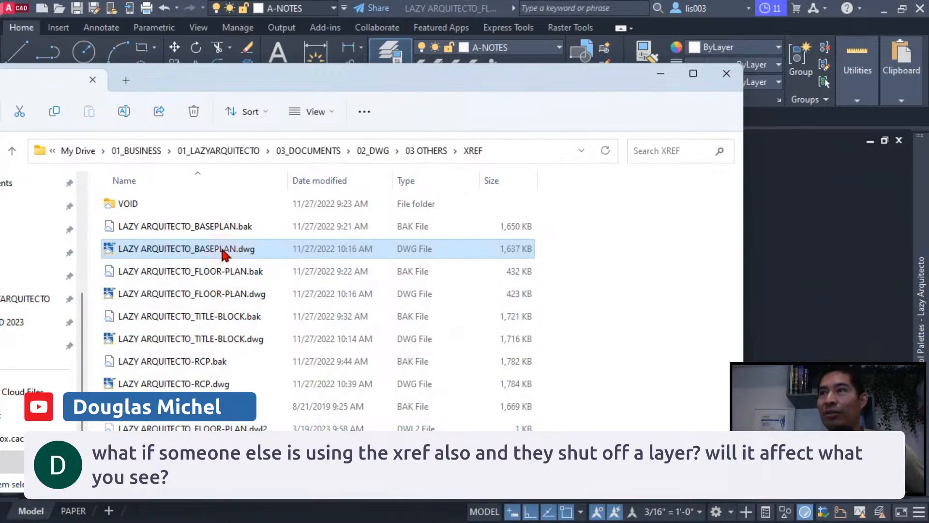
{"action": "double_click", "coordinate": [188, 250]}
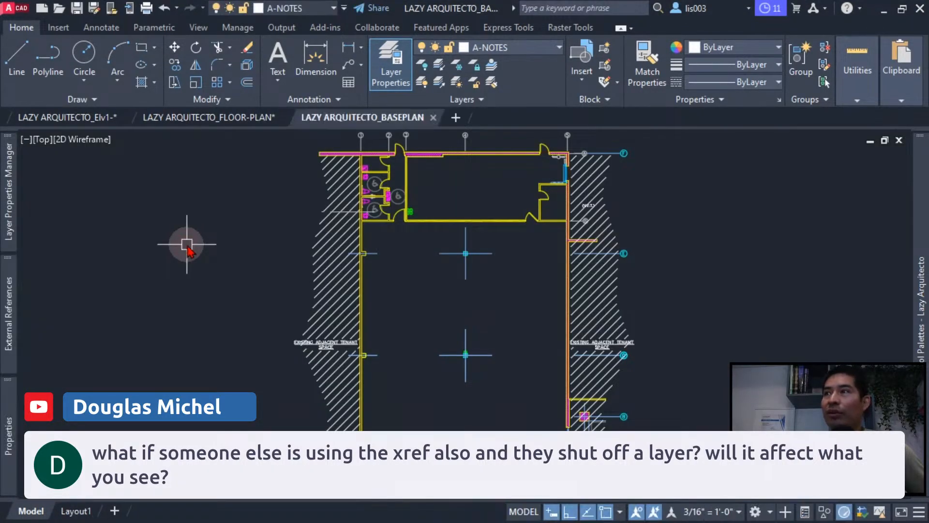
{"action": "middle_click_drag", "start_coordinate": [400, 286], "coordinate": [353, 249]}
- Try changing the enclosed upper room's lower wall to the current layer, and undo that change
{"action": "left_click", "coordinate": [400, 191]}
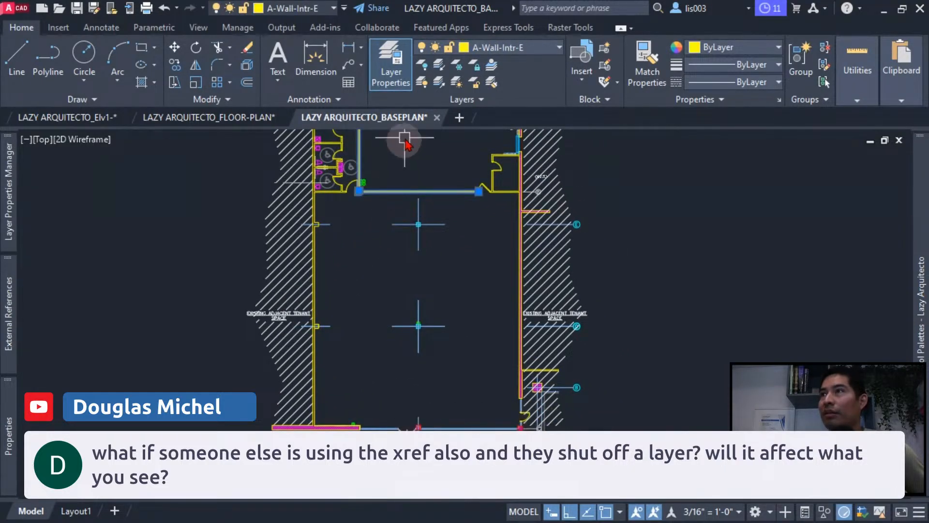
{"action": "left_click", "coordinate": [462, 99]}
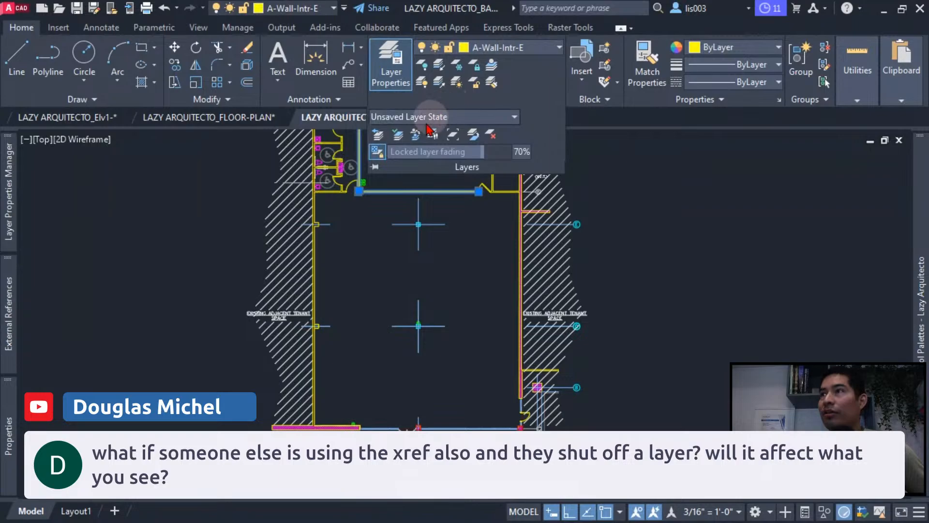
{"action": "left_click", "coordinate": [396, 138]}
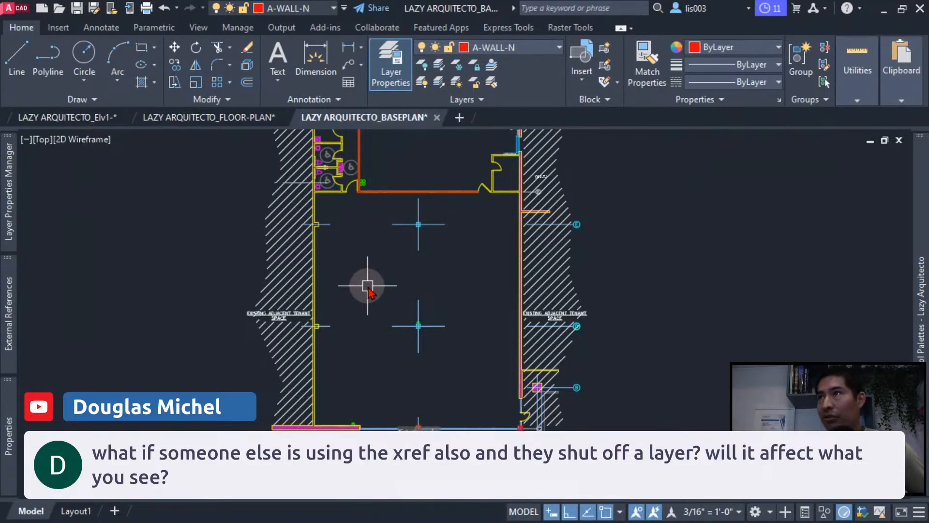
{"action": "key", "text": "ctrl+z"}
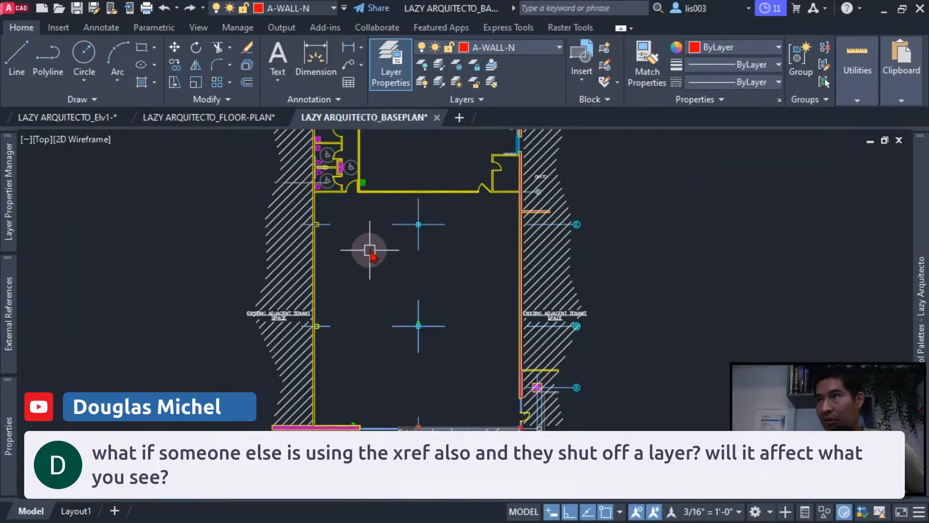
- Make the wall's layer A-Wall-Intr-E current and draw two long diagonal lines crossing in an X over the base plan
{"action": "left_click", "coordinate": [384, 192]}
{"action": "left_click", "coordinate": [492, 64]}
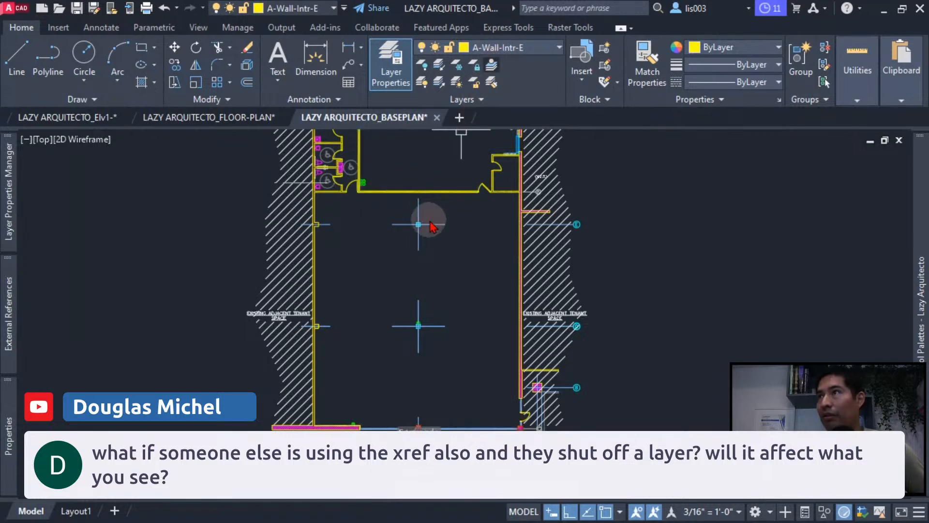
{"action": "type", "text": "L"}
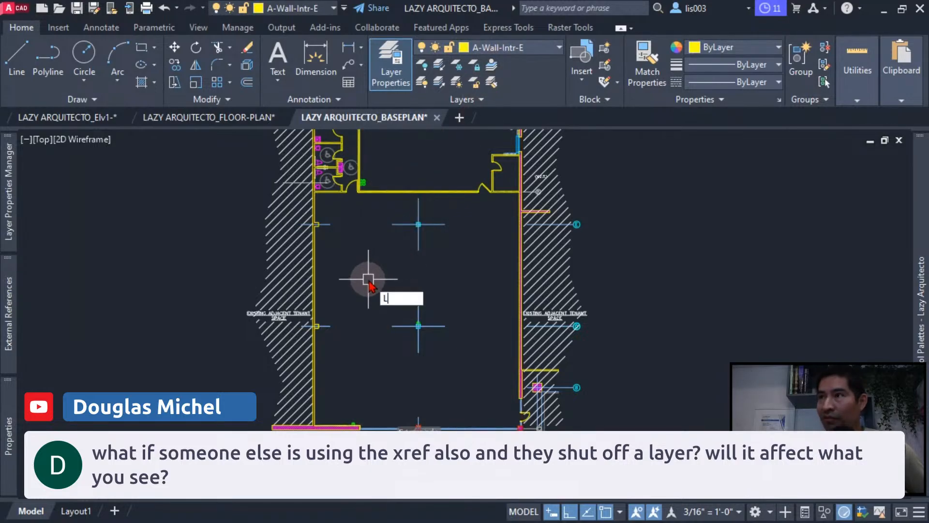
{"action": "key", "text": "Return"}
{"action": "scroll", "coordinate": [369, 280], "scroll_direction": "down", "scroll_amount": 2}
{"action": "left_click", "coordinate": [290, 180]}
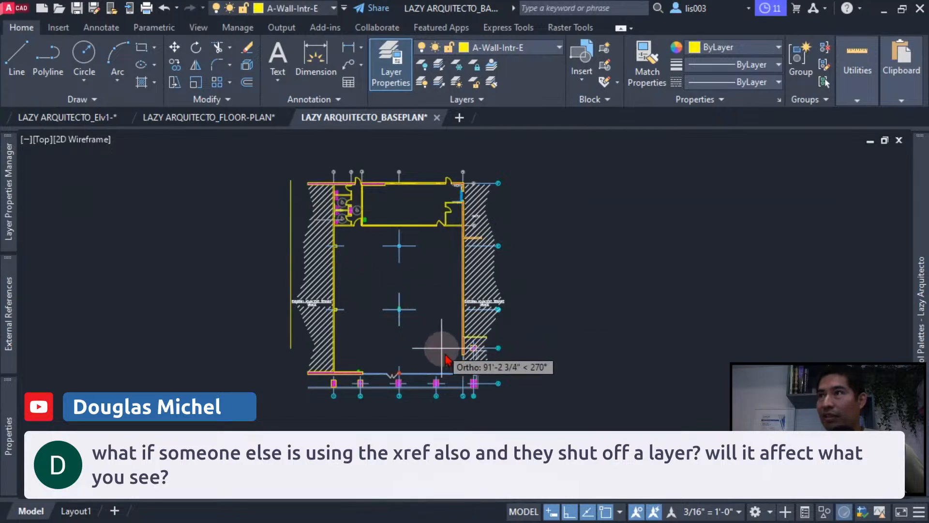
{"action": "left_click", "coordinate": [463, 364]}
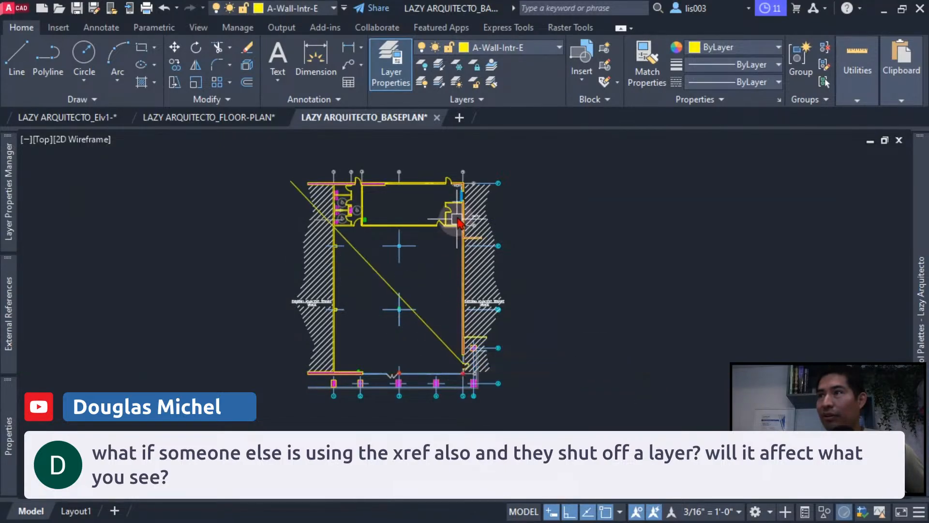
{"action": "left_click", "coordinate": [320, 371]}
{"action": "key", "text": "Escape"}
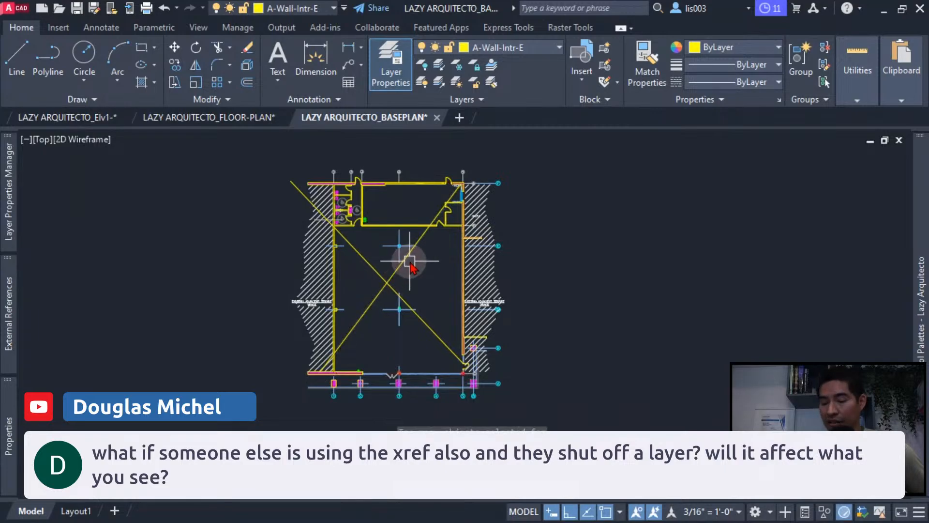
- Save the base plan and reload its changed references in the LAZY ARQUITECTO_FLOOR-PLAN drawing
{"action": "key", "text": "ctrl+s"}
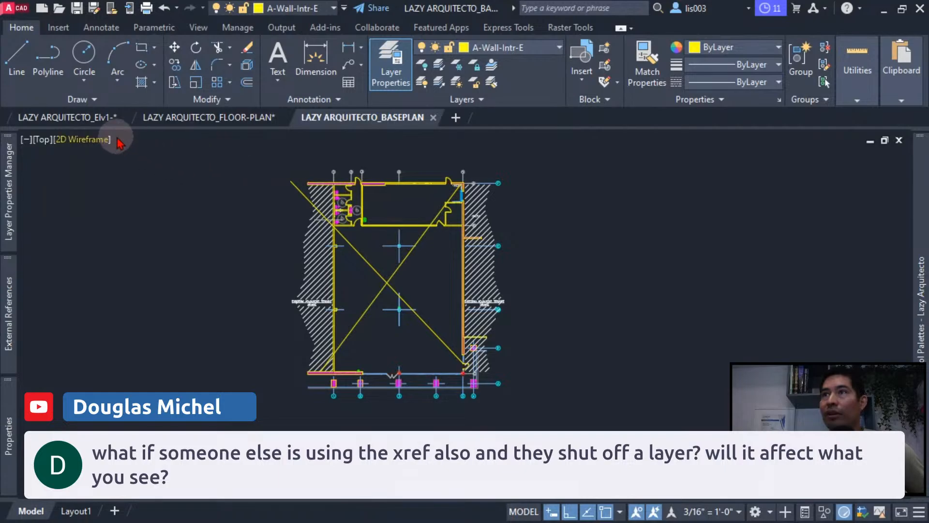
{"action": "left_click", "coordinate": [184, 126]}
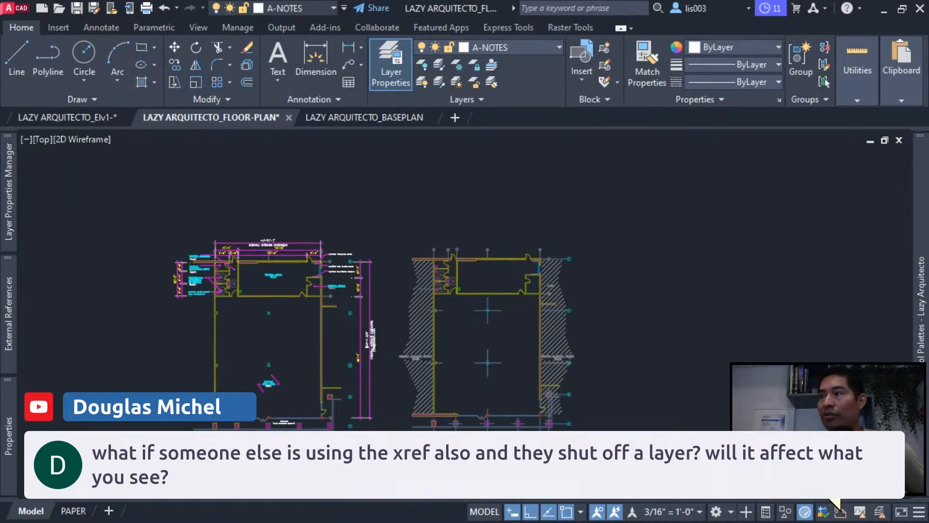
{"action": "left_click", "coordinate": [770, 480]}
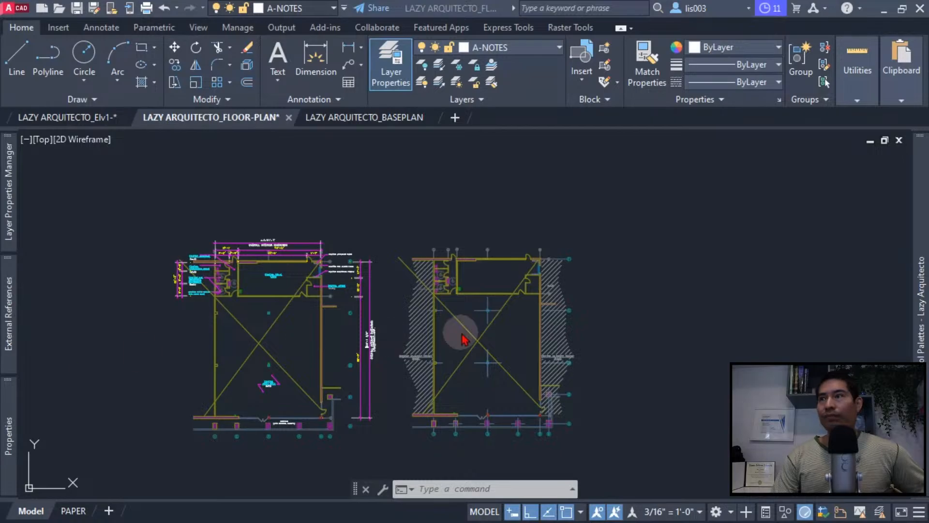
- Examine the dimensioned plan around the restrooms and stock room, and look through the reference layers in the layer list
{"action": "left_click", "coordinate": [515, 337]}
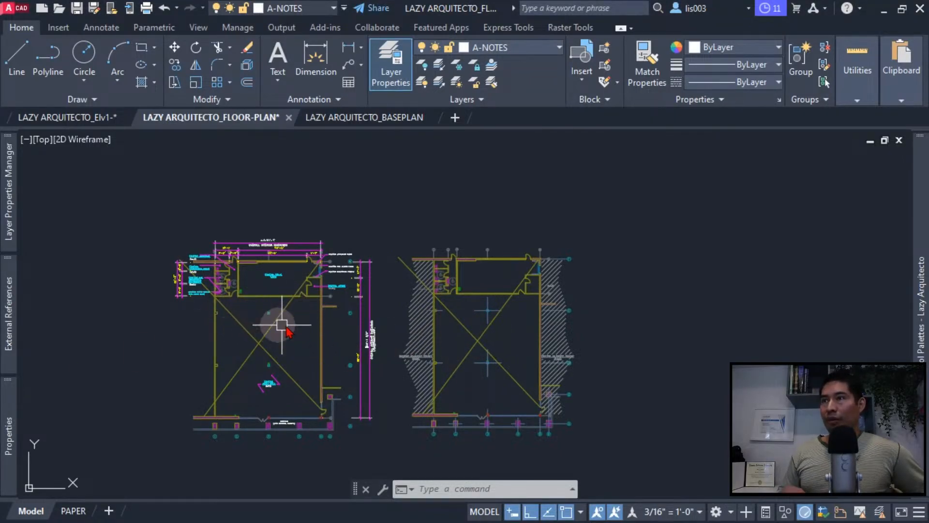
{"action": "scroll", "coordinate": [356, 306], "scroll_direction": "up", "scroll_amount": 3}
{"action": "scroll", "coordinate": [317, 265], "scroll_direction": "up", "scroll_amount": 4}
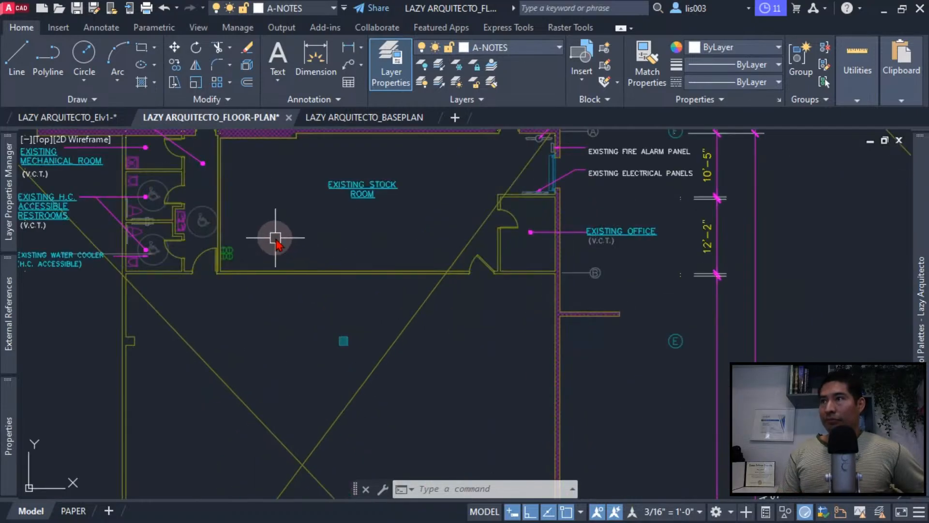
{"action": "middle_click_drag", "start_coordinate": [292, 246], "coordinate": [351, 293]}
{"action": "middle_click_drag", "start_coordinate": [332, 260], "coordinate": [331, 262]}
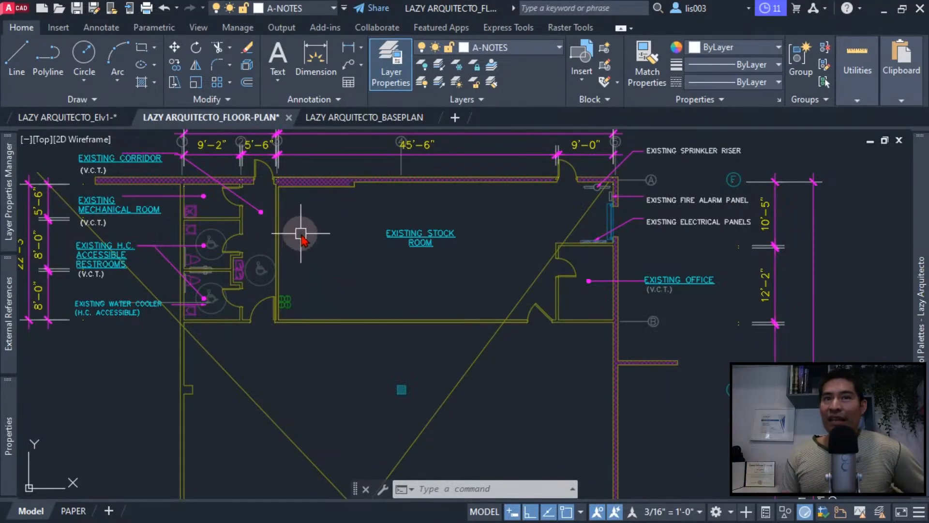
{"action": "scroll", "coordinate": [303, 233], "scroll_direction": "up", "scroll_amount": 2}
{"action": "middle_click_drag", "start_coordinate": [307, 232], "coordinate": [394, 278]}
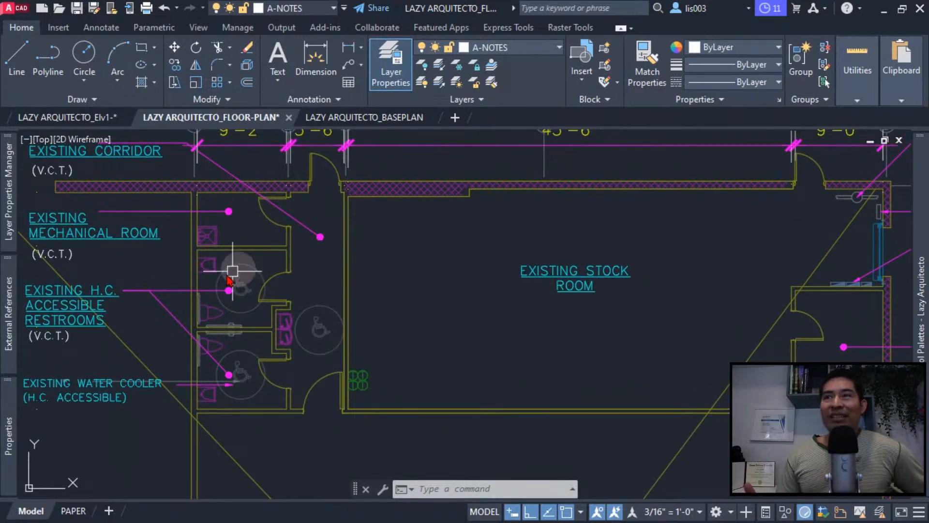
{"action": "mouse_move", "coordinate": [14, 209]}
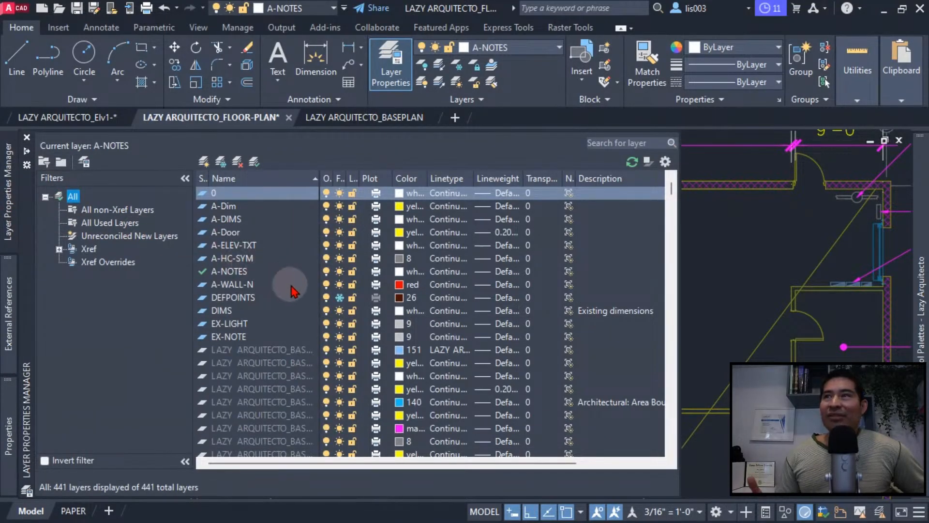
{"action": "scroll", "coordinate": [292, 292], "scroll_direction": "down", "scroll_amount": 6}
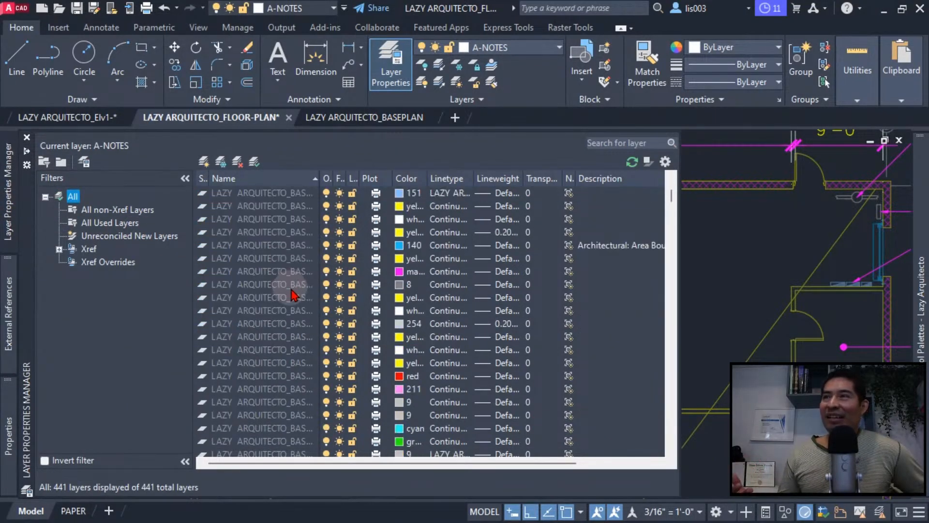
{"action": "scroll", "coordinate": [292, 298], "scroll_direction": "down", "scroll_amount": 5}
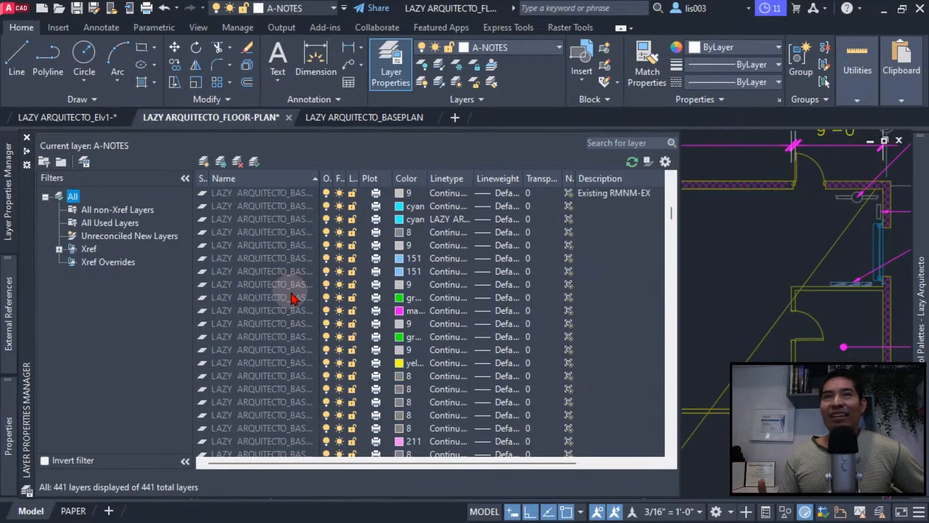
{"action": "scroll", "coordinate": [292, 298], "scroll_direction": "down", "scroll_amount": 5}
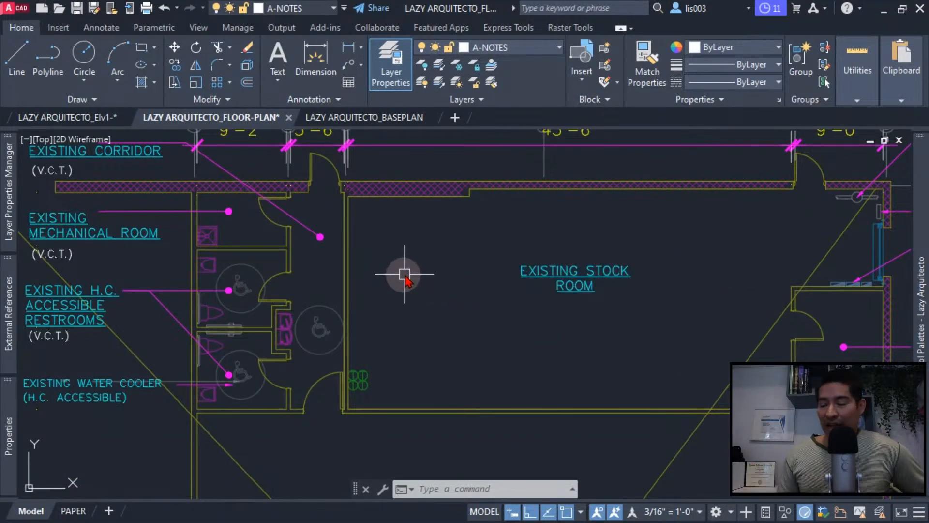
- Turn off layer LAZY ARQUITECTO_BASEPLAN1|A-Wall-Intr-E with LAYOFF by picking a stock room wall in the dimensioned plan
{"action": "type", "text": "lAy"}
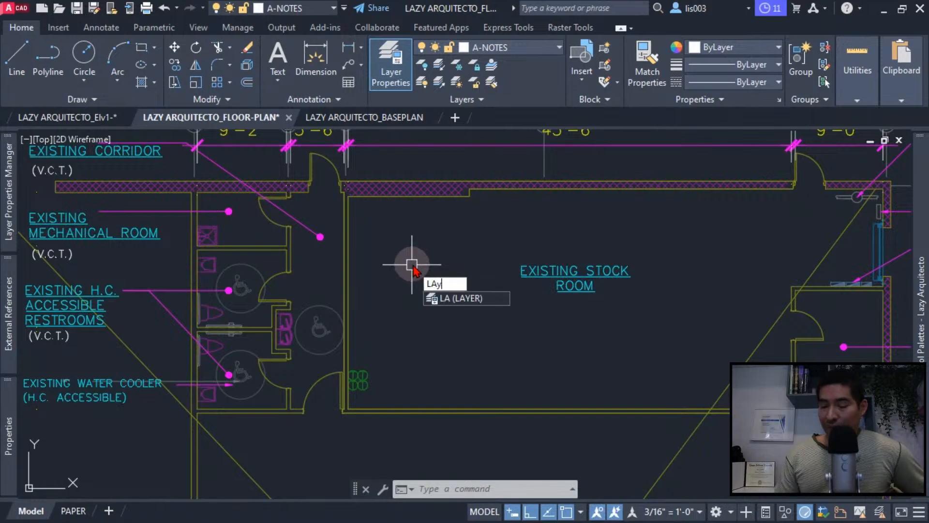
{"action": "type", "text": "of"}
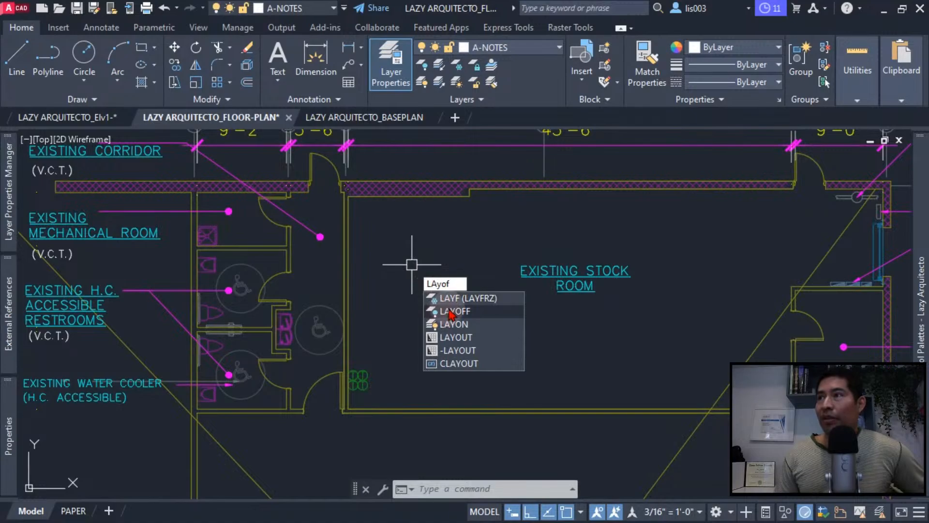
{"action": "left_click", "coordinate": [446, 313]}
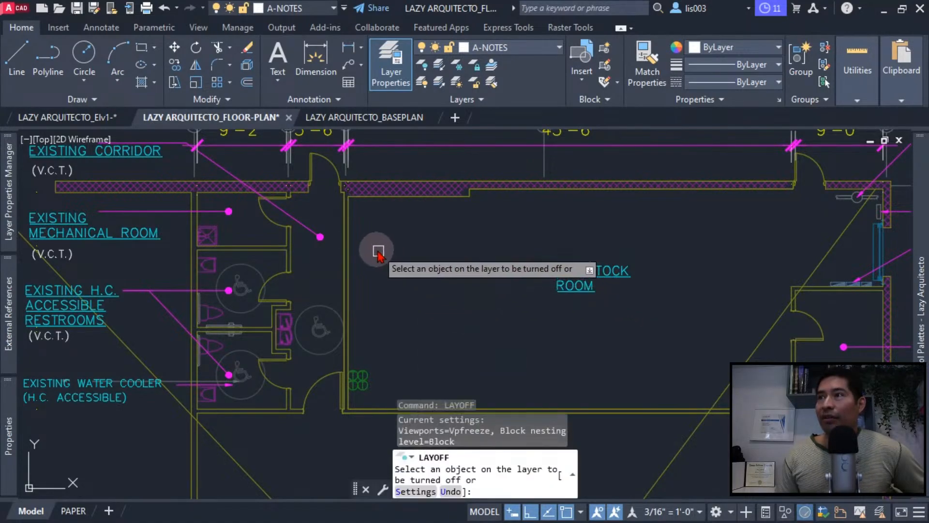
{"action": "left_click", "coordinate": [352, 227]}
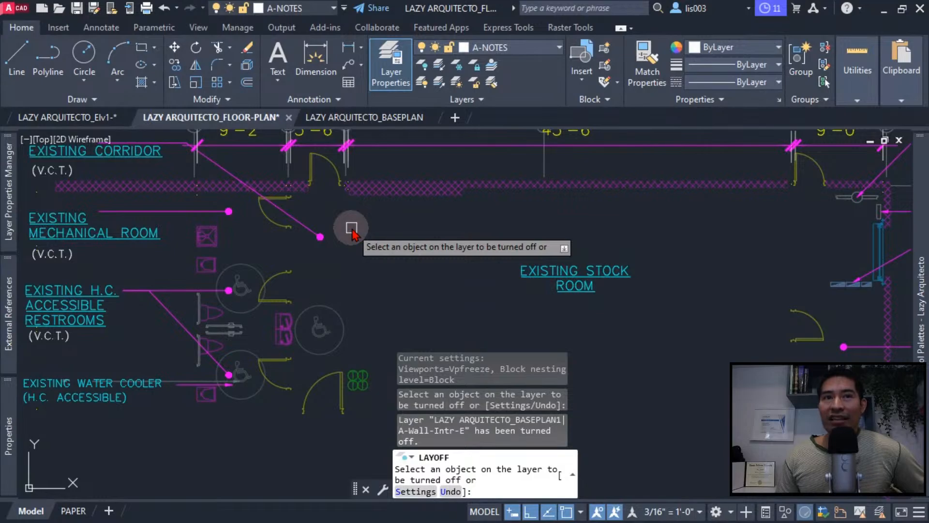
{"action": "key", "text": "Return"}
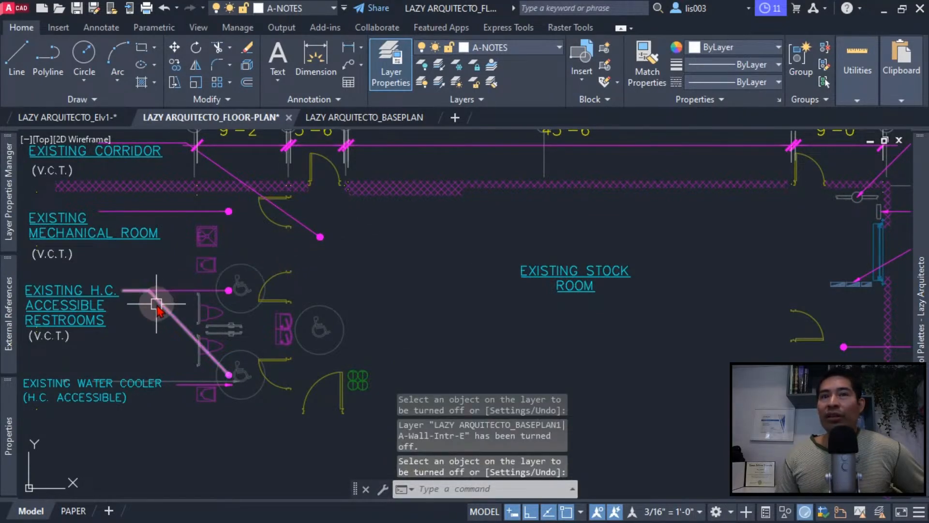
- Sort the layer list by on/off state so that the turned-off reference layer comes first
{"action": "mouse_move", "coordinate": [16, 229]}
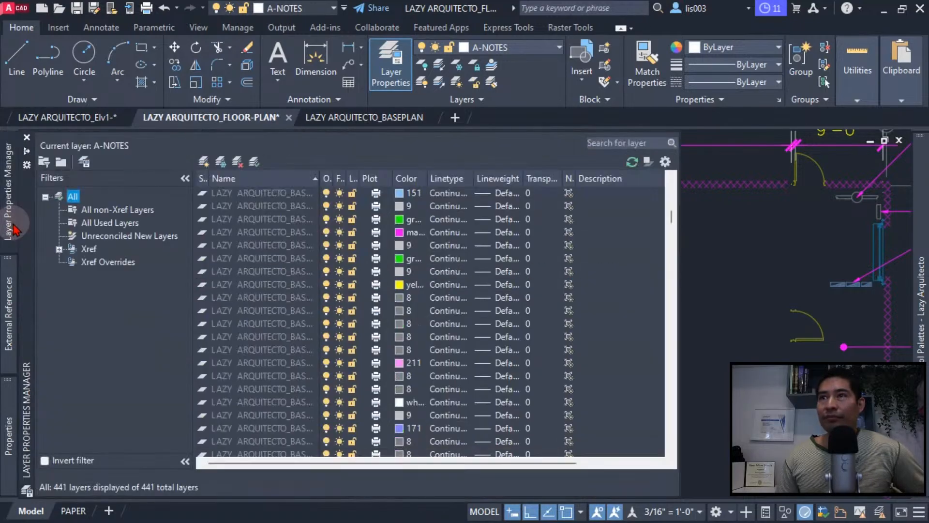
{"action": "left_click", "coordinate": [325, 183]}
{"action": "left_click", "coordinate": [326, 182]}
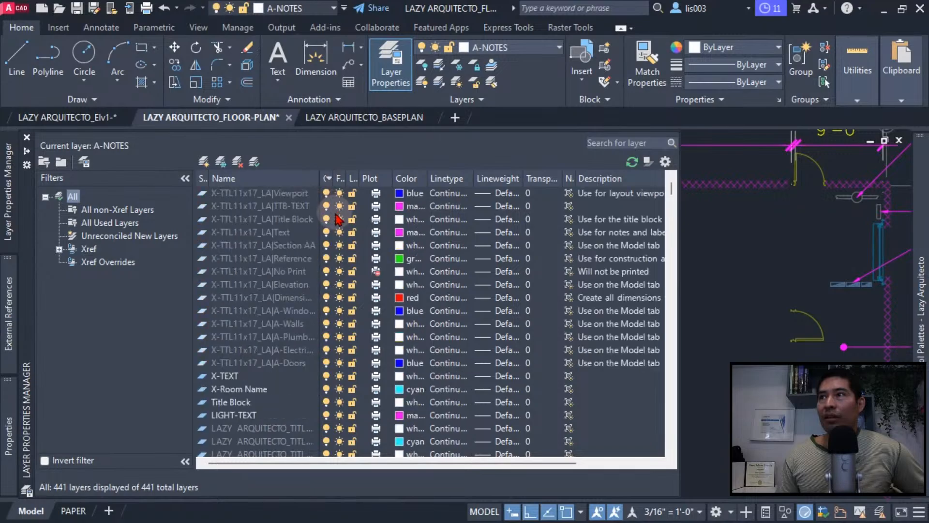
{"action": "left_click", "coordinate": [326, 182]}
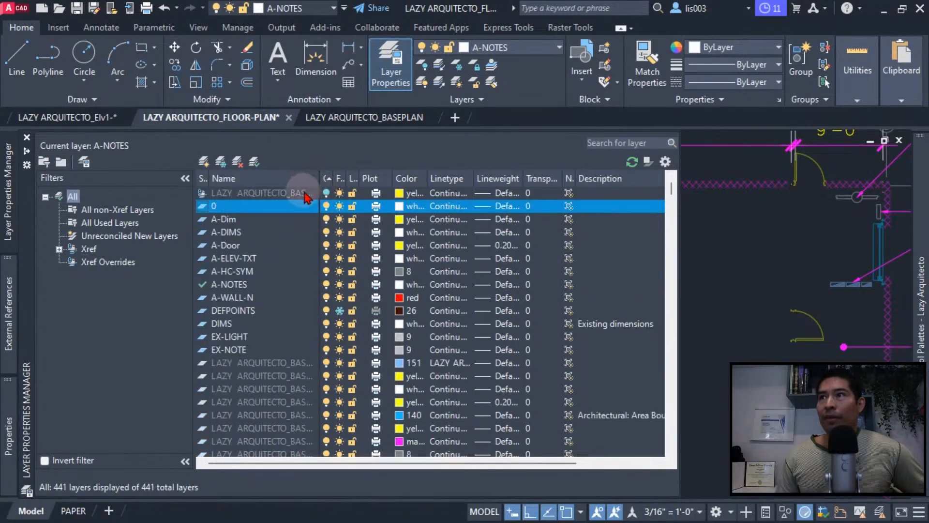
- Turn the LAZY ARQUITECTO_BASEPLAN1|A-Wall-Intr-E reference layer back on and set its color to red
{"action": "left_click", "coordinate": [325, 193]}
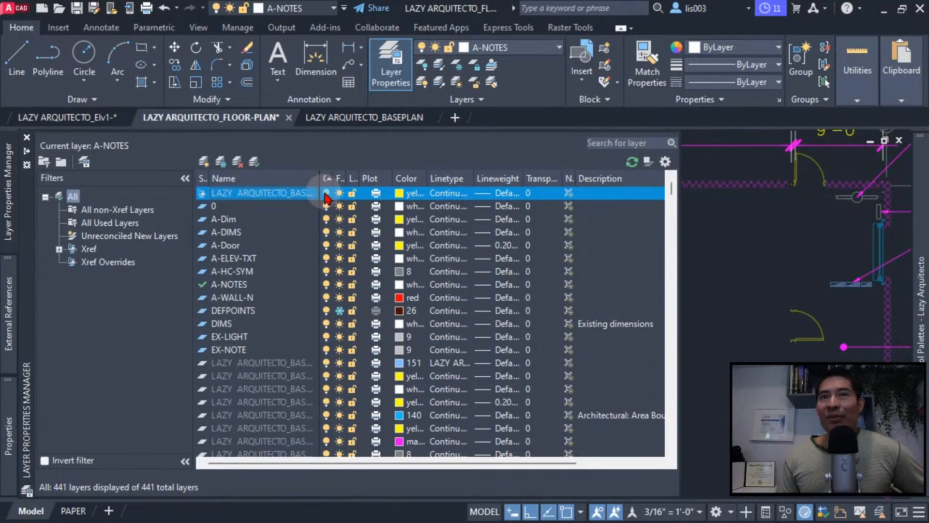
{"action": "left_click", "coordinate": [325, 193]}
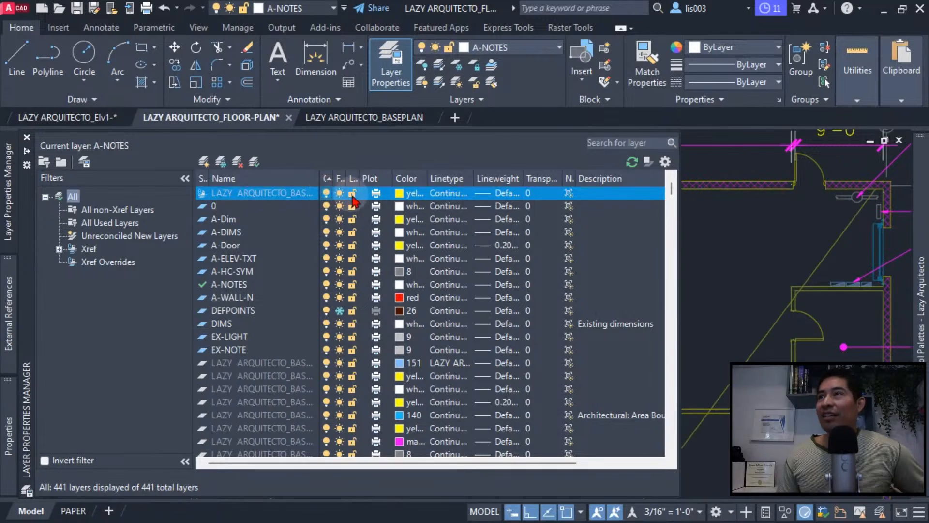
{"action": "left_click", "coordinate": [398, 193]}
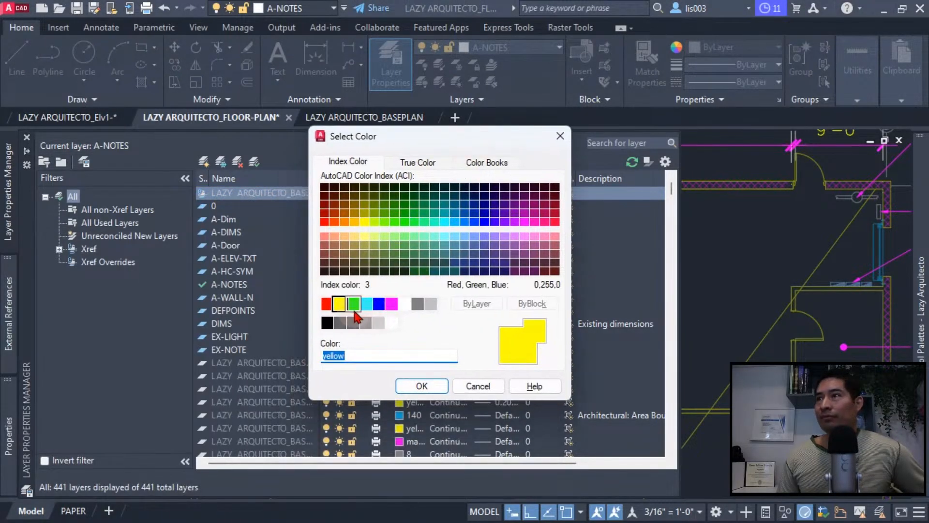
{"action": "left_click", "coordinate": [329, 306]}
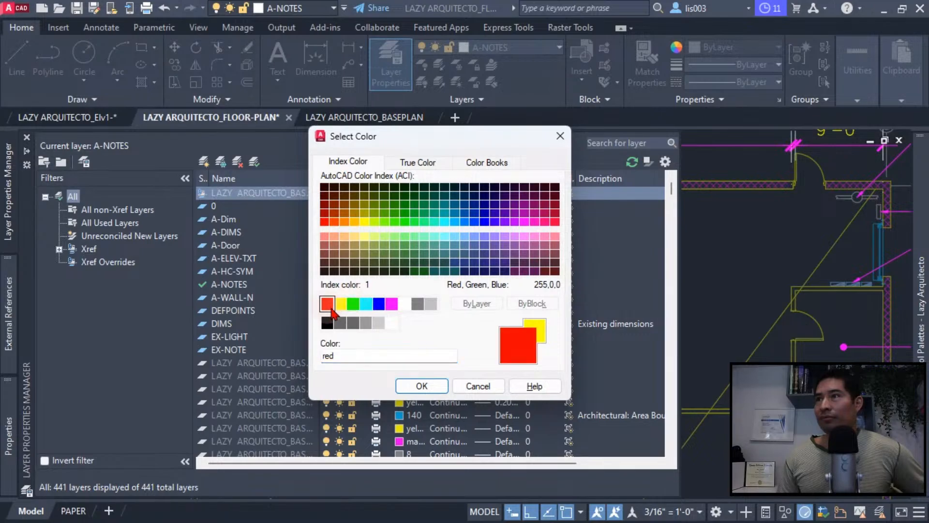
{"action": "left_click", "coordinate": [417, 384]}
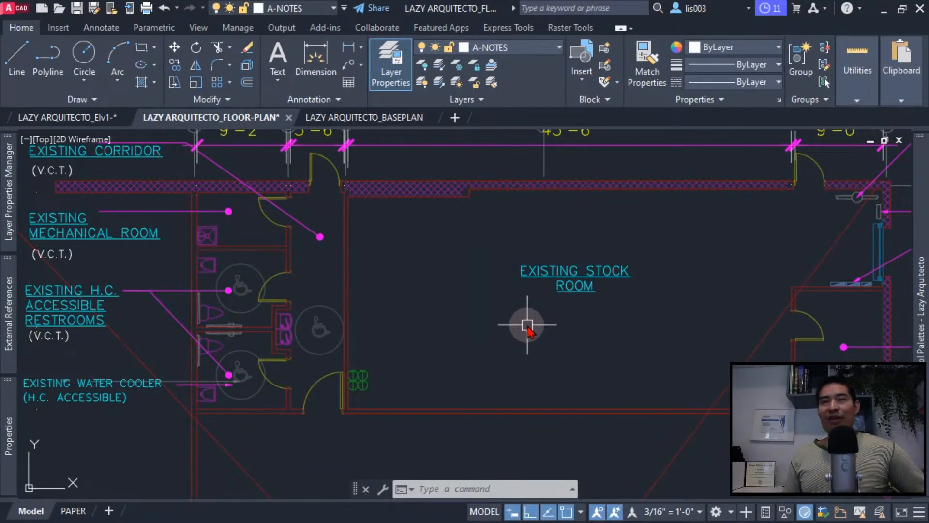
- Examine the recolored walls around the restrooms and stock room, and look through the reference layers in the layer list
{"action": "scroll", "coordinate": [469, 335], "scroll_direction": "down", "scroll_amount": 5}
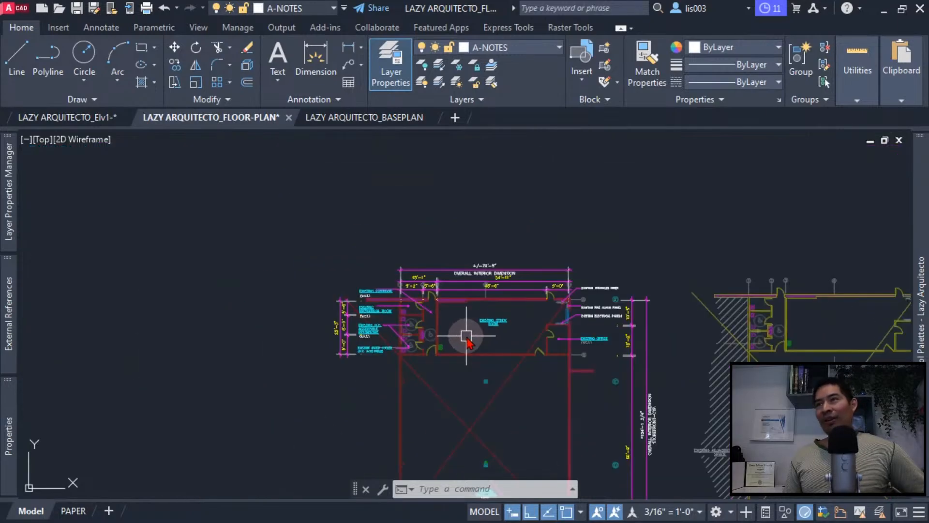
{"action": "scroll", "coordinate": [400, 335], "scroll_direction": "up", "scroll_amount": 5}
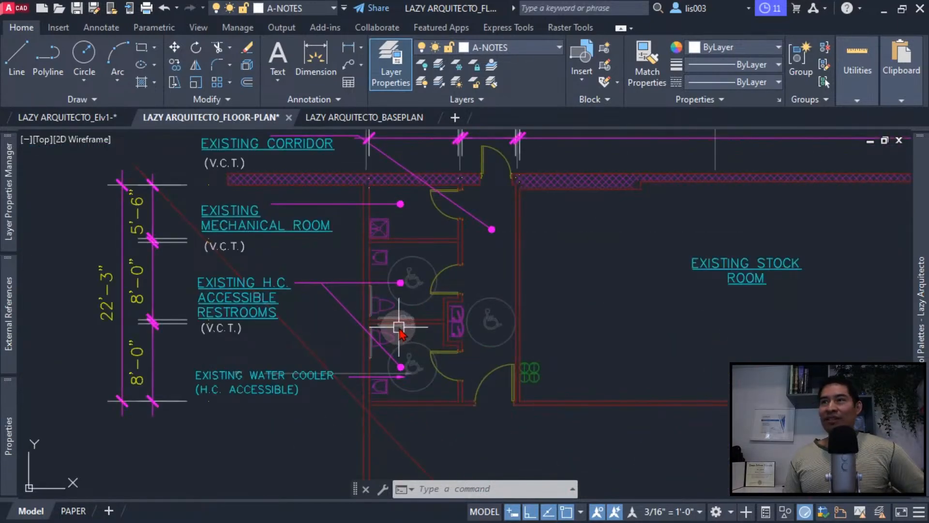
{"action": "scroll", "coordinate": [411, 334], "scroll_direction": "down", "scroll_amount": 5}
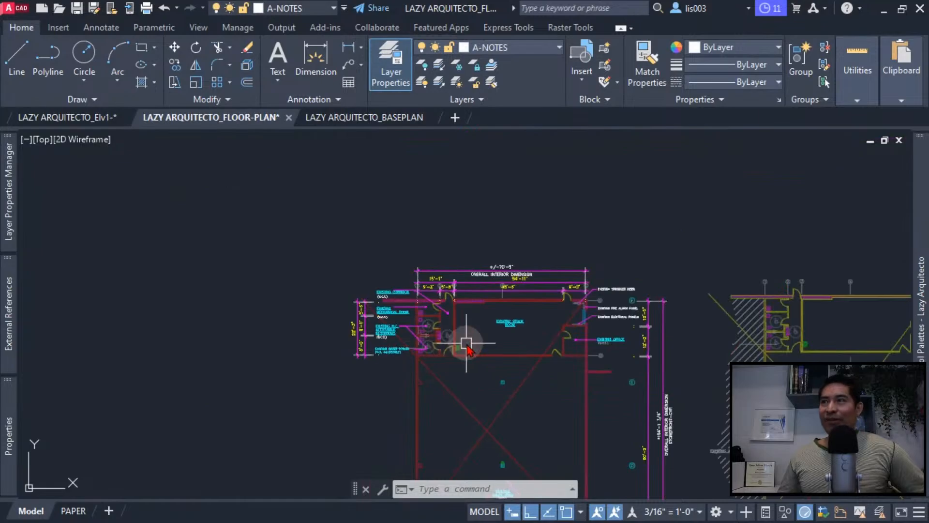
{"action": "scroll", "coordinate": [467, 346], "scroll_direction": "up", "scroll_amount": 5}
{"action": "mouse_move", "coordinate": [12, 411]}
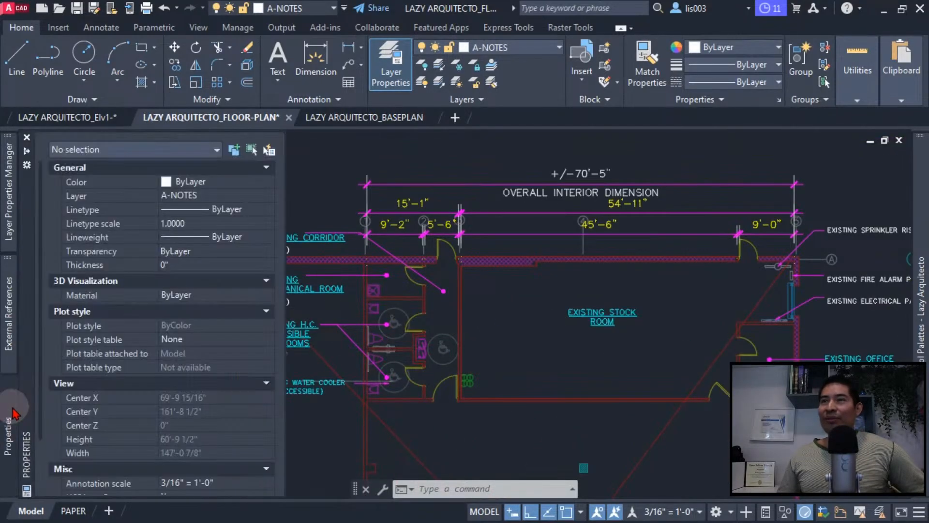
{"action": "mouse_move", "coordinate": [9, 193]}
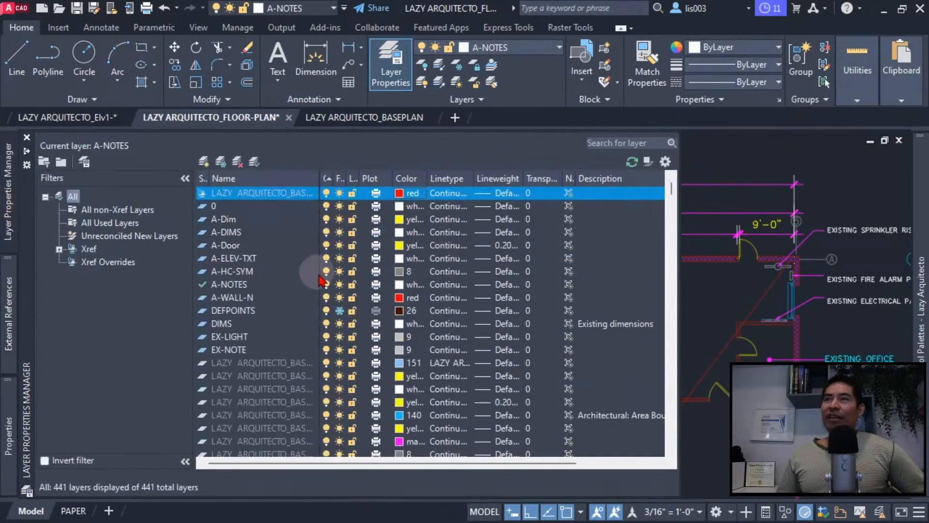
{"action": "scroll", "coordinate": [320, 281], "scroll_direction": "down", "scroll_amount": 10}
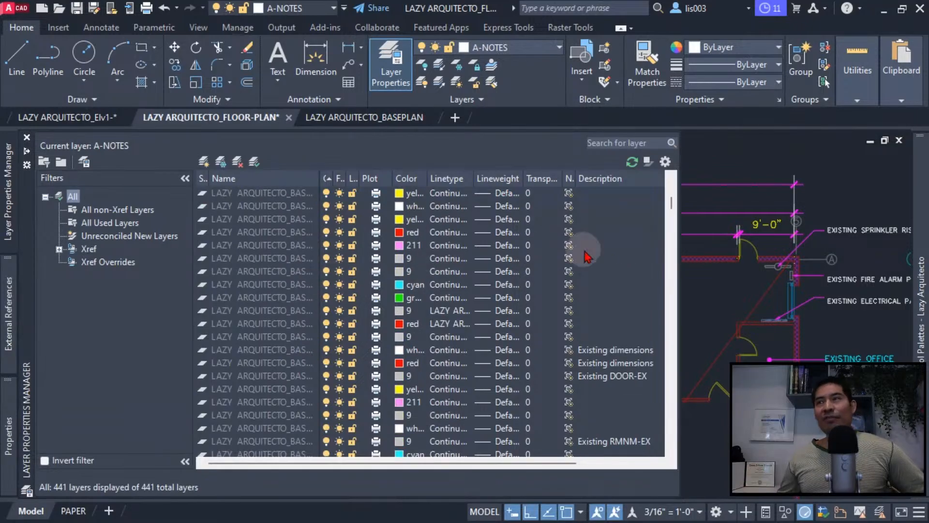
- Check a restroom wall's layer and color in the LAZY ARQUITECTO_BASEPLAN drawing, and compare it with the referenced walls in LAZY ARQUITECTO_FLOOR-PLAN
{"action": "left_click", "coordinate": [344, 118]}
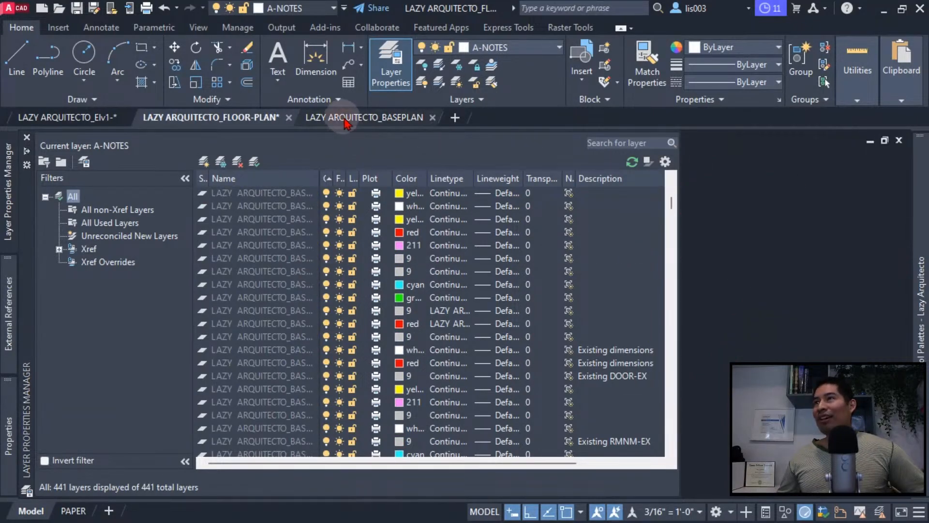
{"action": "scroll", "coordinate": [327, 213], "scroll_direction": "up", "scroll_amount": 5}
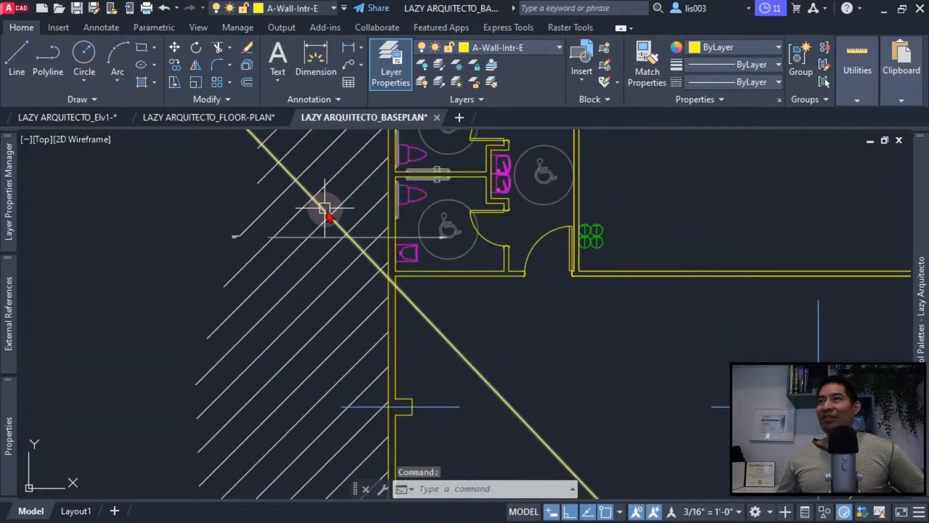
{"action": "left_click", "coordinate": [475, 270]}
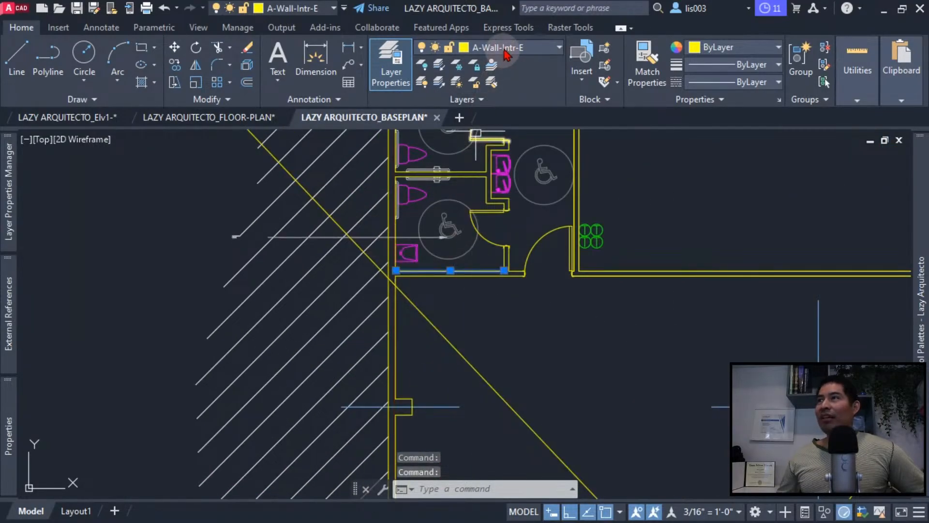
{"action": "scroll", "coordinate": [339, 205], "scroll_direction": "down", "scroll_amount": 3}
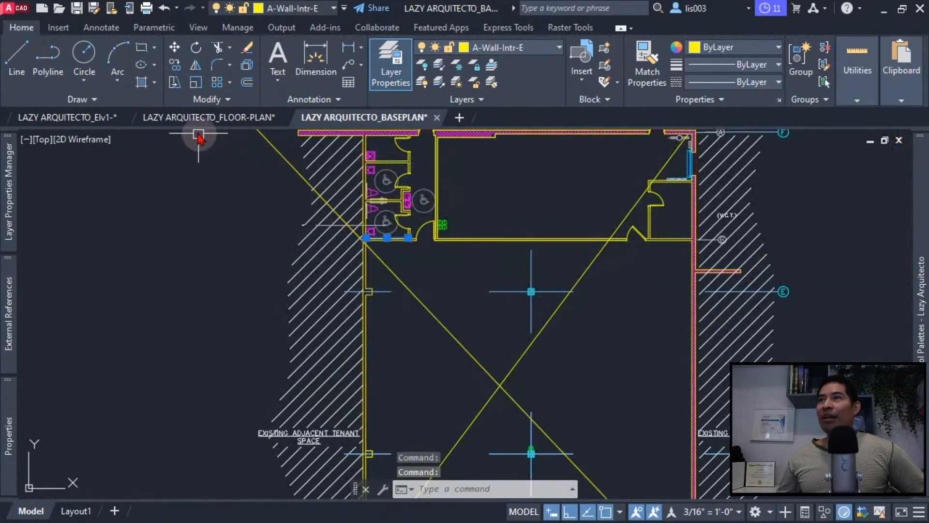
{"action": "left_click", "coordinate": [208, 118]}
{"action": "mouse_move", "coordinate": [8, 227]}
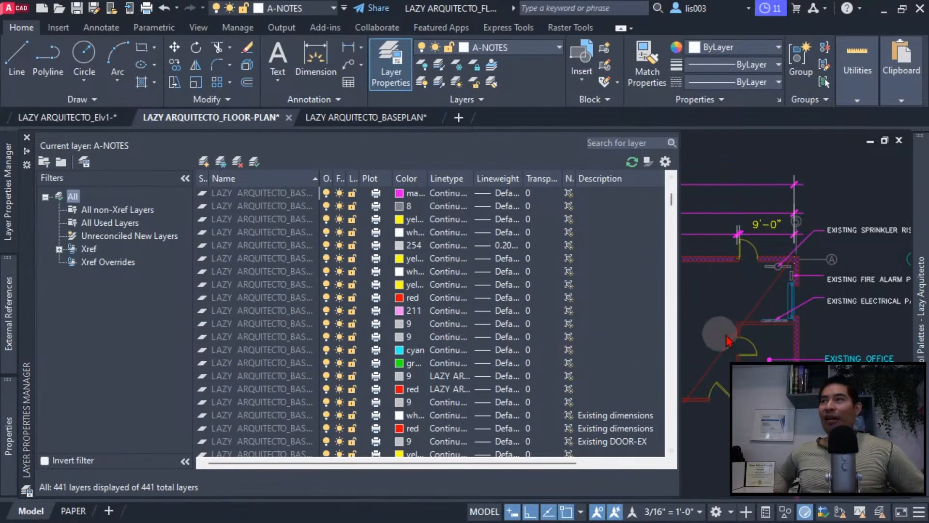
{"action": "scroll", "coordinate": [443, 310], "scroll_direction": "up", "scroll_amount": 6}
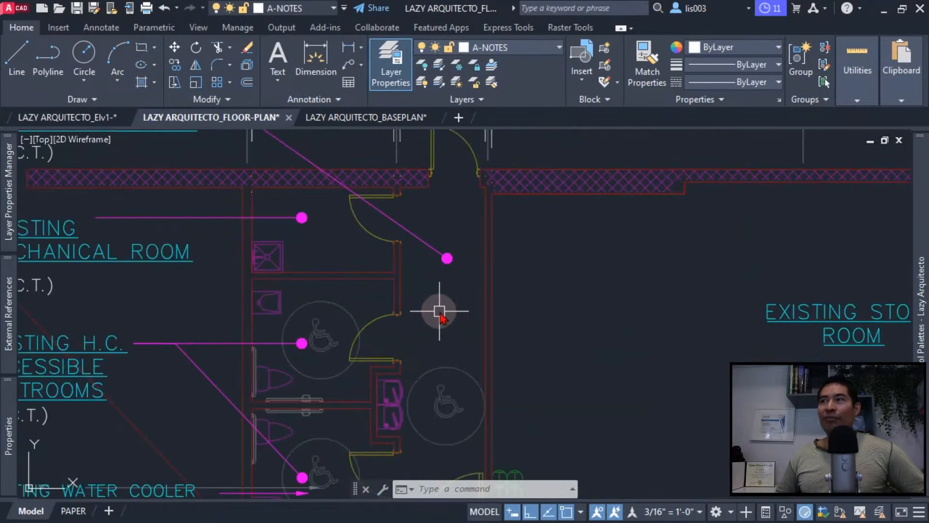
{"action": "middle_click_drag", "start_coordinate": [389, 310], "coordinate": [365, 297]}
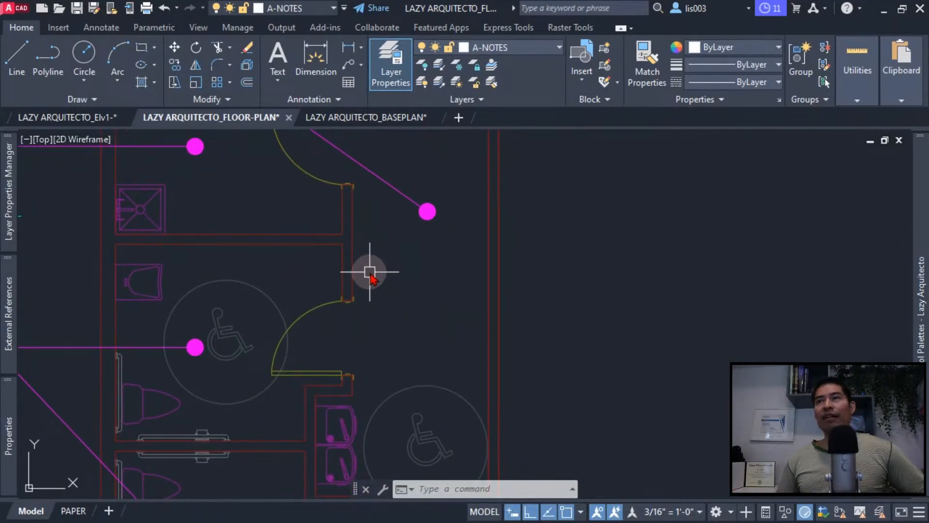
{"action": "left_click", "coordinate": [11, 186]}
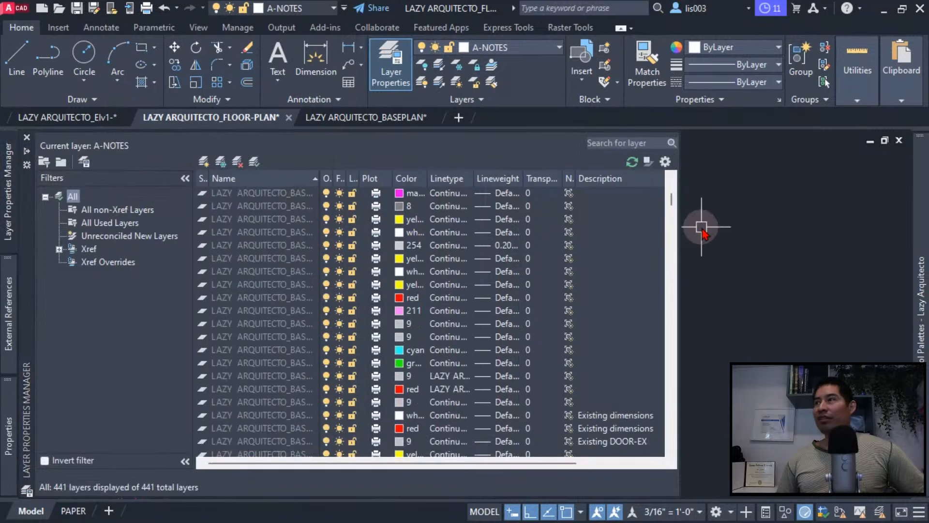
- Move the external reference that sits beside the rightmost plan farther away from that plan
{"action": "scroll", "coordinate": [565, 318], "scroll_direction": "down", "scroll_amount": 2}
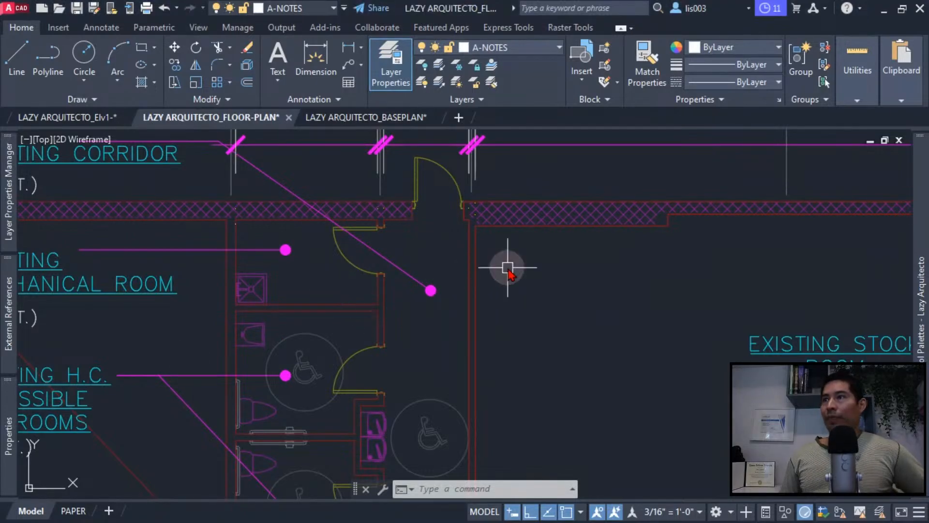
{"action": "scroll", "coordinate": [320, 273], "scroll_direction": "down", "scroll_amount": 2}
{"action": "scroll", "coordinate": [321, 272], "scroll_direction": "down", "scroll_amount": 10}
{"action": "middle_click_drag", "start_coordinate": [605, 315], "coordinate": [338, 313]}
{"action": "middle_click_drag", "start_coordinate": [586, 310], "coordinate": [331, 326]}
{"action": "left_click", "coordinate": [432, 329]}
{"action": "scroll", "coordinate": [427, 323], "scroll_direction": "down", "scroll_amount": 2}
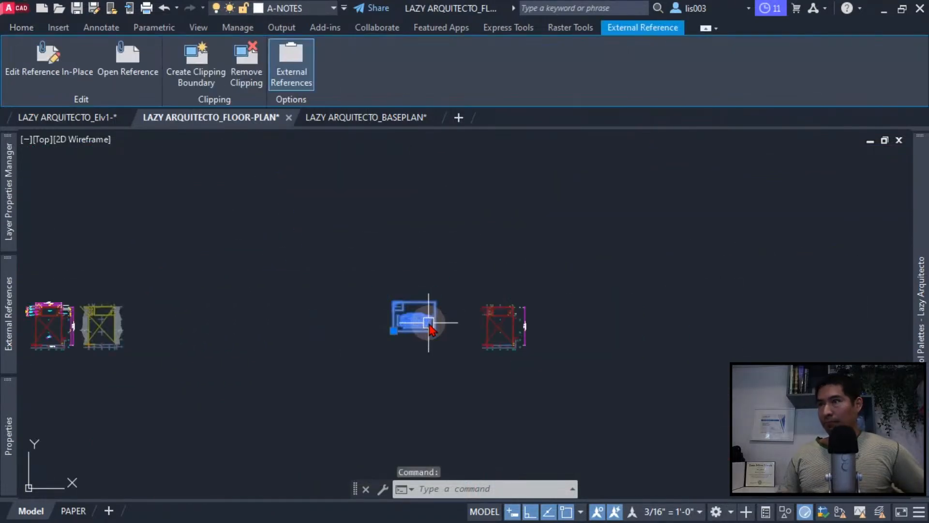
{"action": "type", "text": "m"}
{"action": "key", "text": "space"}
{"action": "left_click", "coordinate": [426, 339]}
{"action": "scroll", "coordinate": [515, 356], "scroll_direction": "up", "scroll_amount": 5}
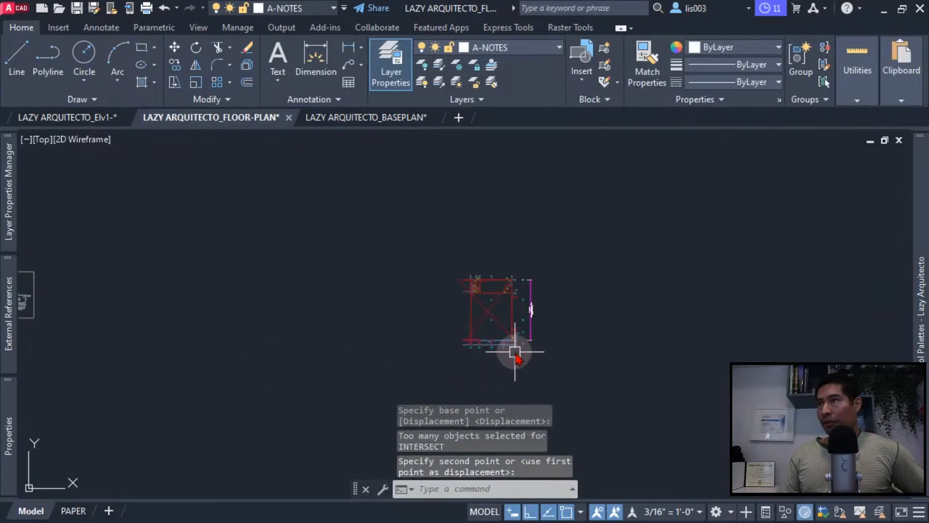
- Erase the two crossing diagonal lines from the main space in the LAZY ARQUITECTO_BASEPLAN drawing
{"action": "scroll", "coordinate": [484, 257], "scroll_direction": "up", "scroll_amount": 4}
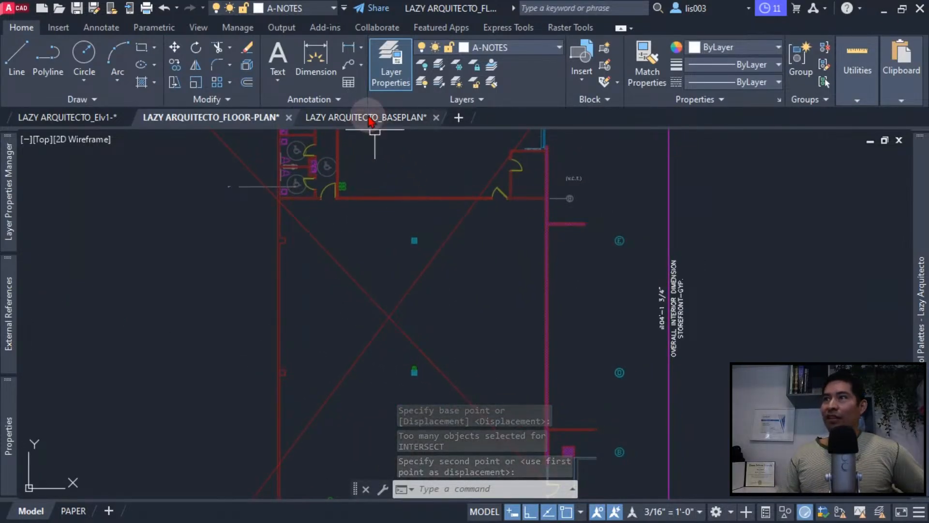
{"action": "left_click", "coordinate": [377, 148]}
{"action": "key", "text": "ctrl+Tab"}
{"action": "left_click", "coordinate": [525, 392]}
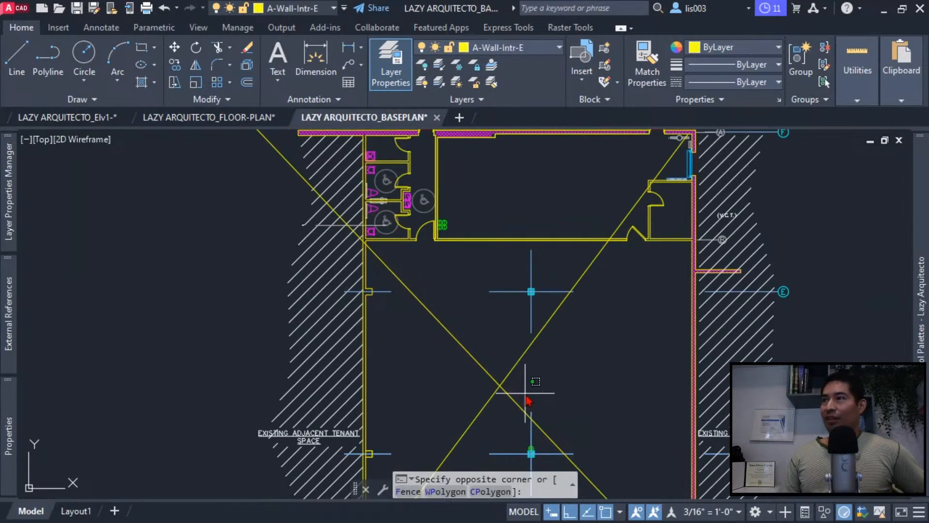
{"action": "left_click", "coordinate": [495, 377]}
{"action": "key", "text": "Delete"}
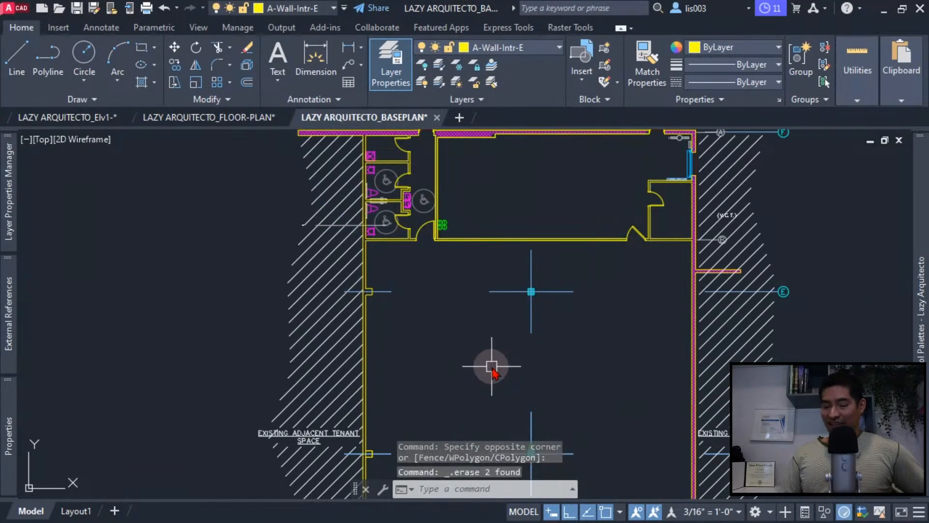
- Save the base plan without the diagonals and reload the changed reference in the LAZY ARQUITECTO_FLOOR-PLAN drawing
{"action": "key", "text": "ctrl+s"}
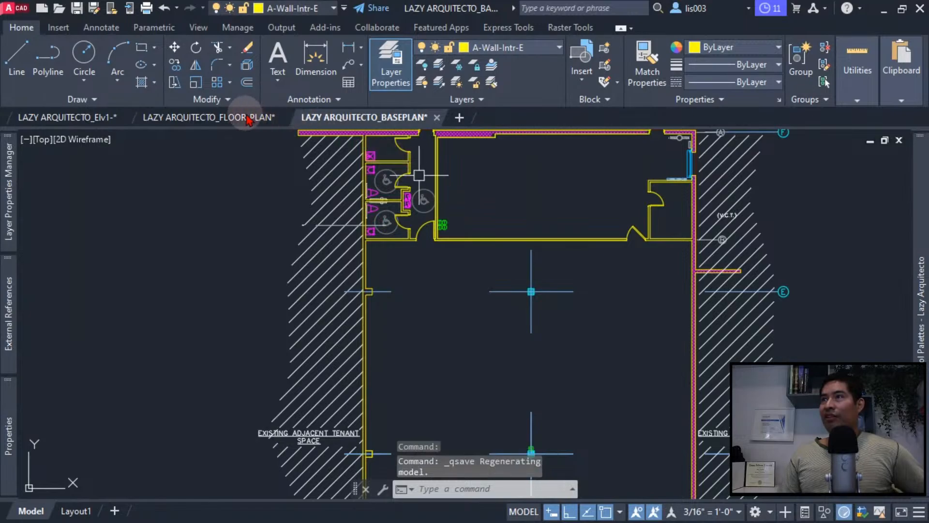
{"action": "left_click", "coordinate": [241, 119]}
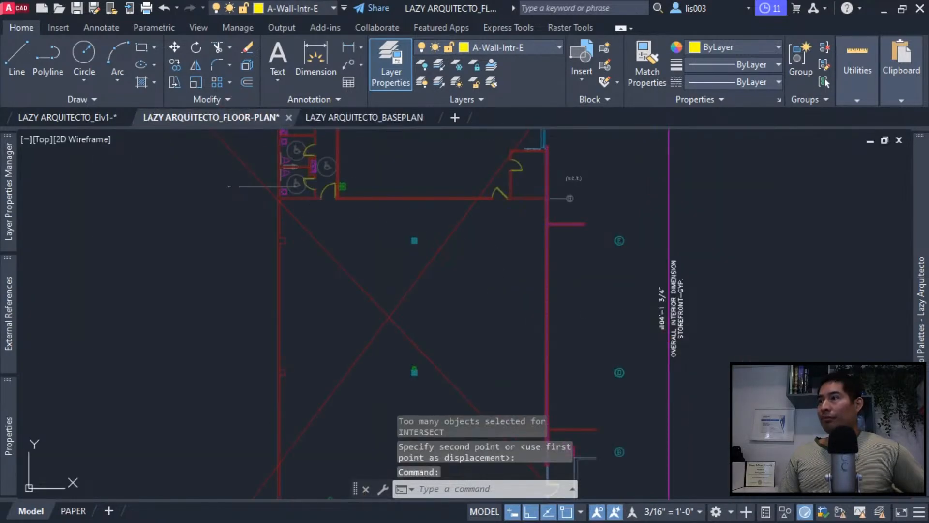
{"action": "left_click", "coordinate": [750, 468]}
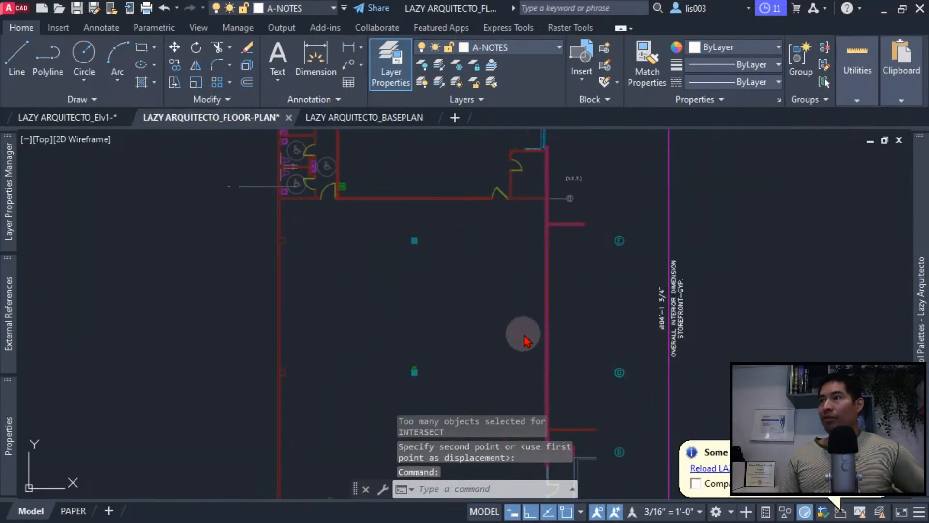
{"action": "scroll", "coordinate": [422, 301], "scroll_direction": "down", "scroll_amount": 2}
{"action": "middle_click_drag", "start_coordinate": [416, 301], "coordinate": [409, 301]}
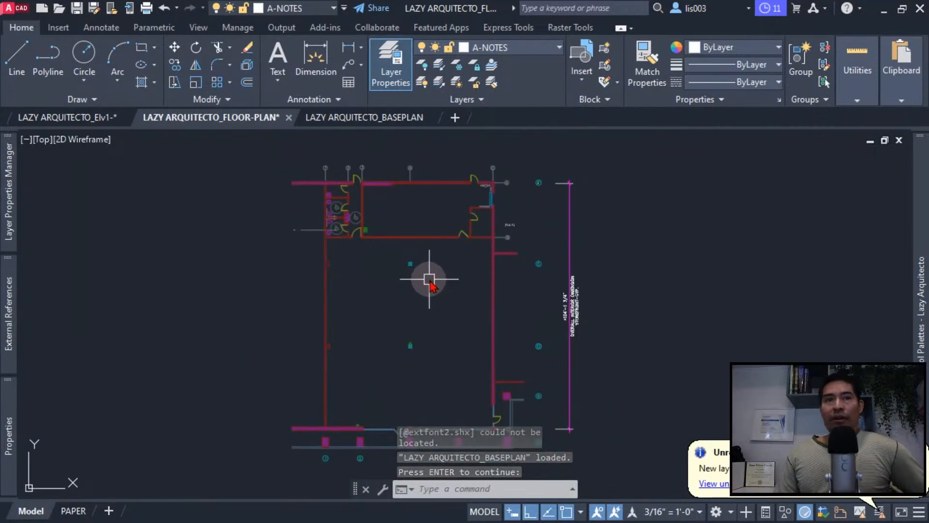
{"action": "middle_click_drag", "start_coordinate": [427, 286], "coordinate": [449, 289]}
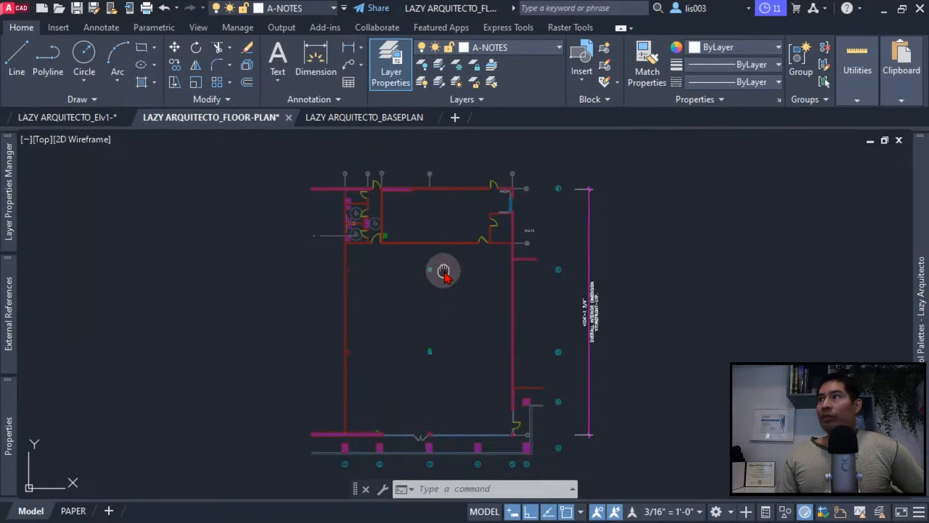
{"action": "middle_click_drag", "start_coordinate": [440, 268], "coordinate": [429, 274]}
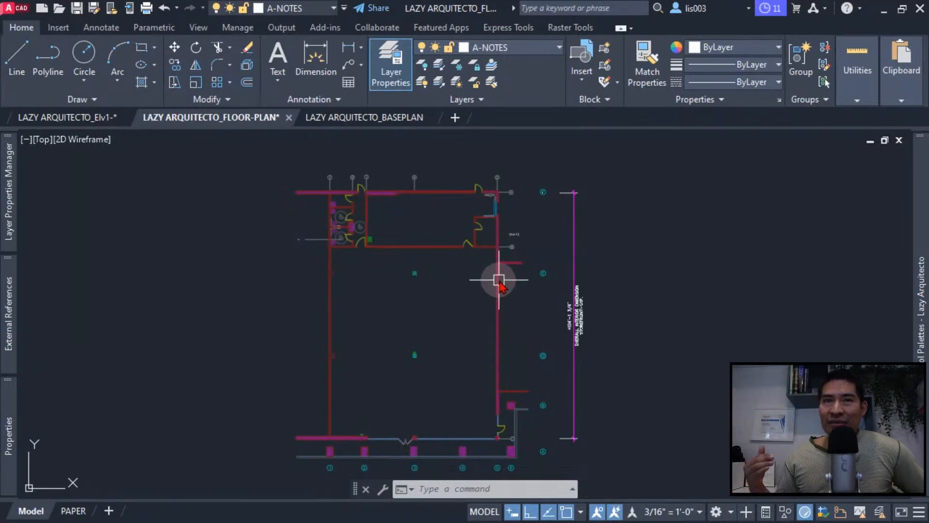
- Select the base plan reference to view its layer and reference editing options, and clear the selection
{"action": "left_click", "coordinate": [468, 244]}
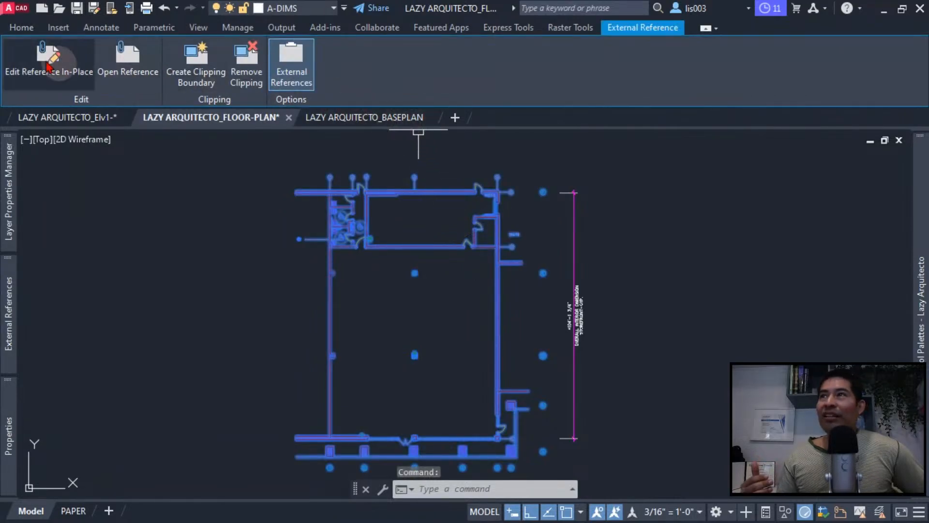
{"action": "left_click", "coordinate": [21, 27]}
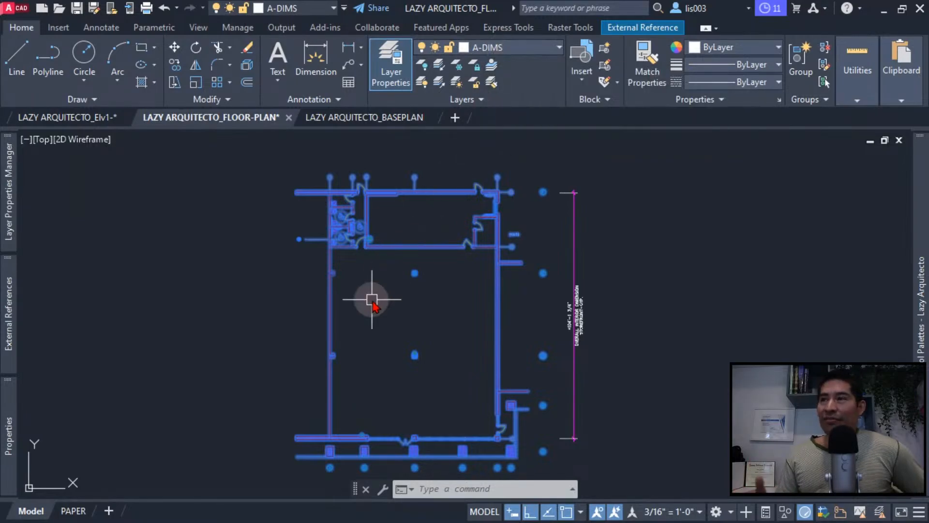
{"action": "key", "text": "Escape"}
{"action": "key", "text": "Escape"}
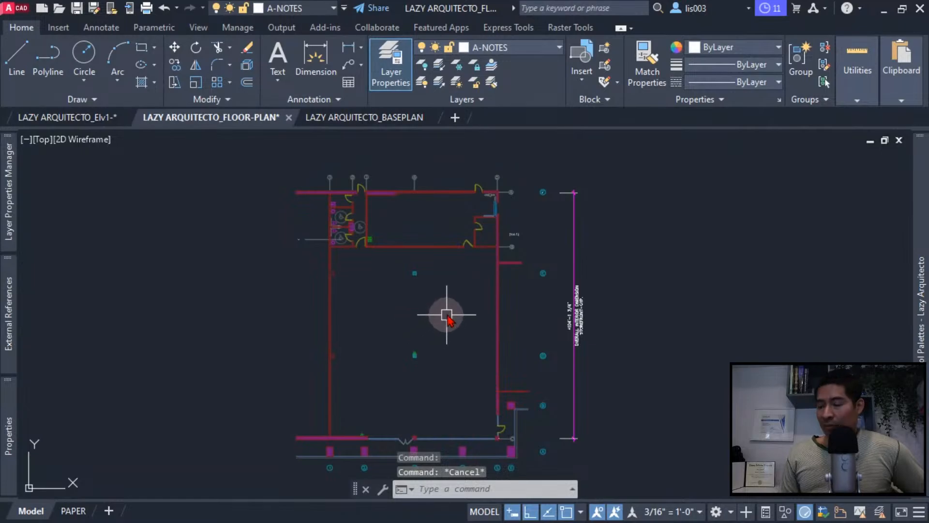
- Freeze the layer of the overall interior dimension beside the plan with LAYFRZ, and undo the freeze
{"action": "type", "text": "layf"}
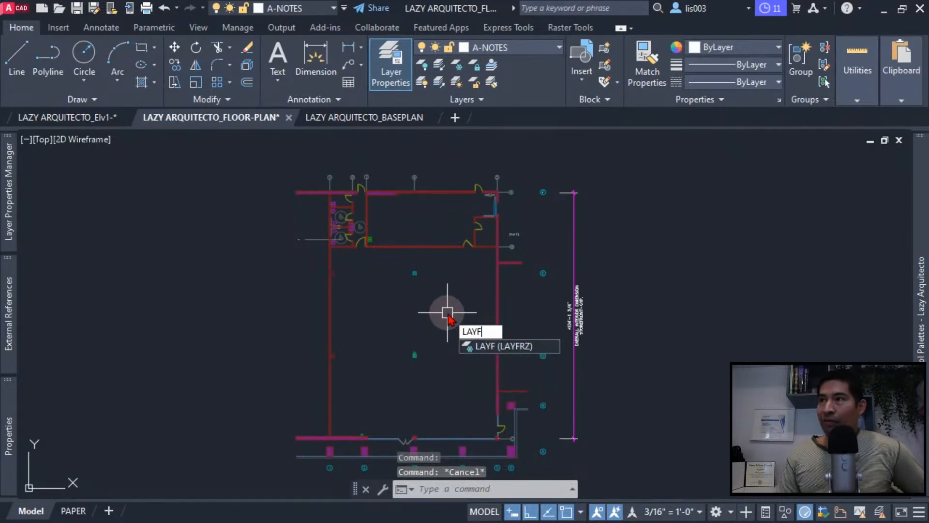
{"action": "type", "text": "rz"}
{"action": "key", "text": "Return"}
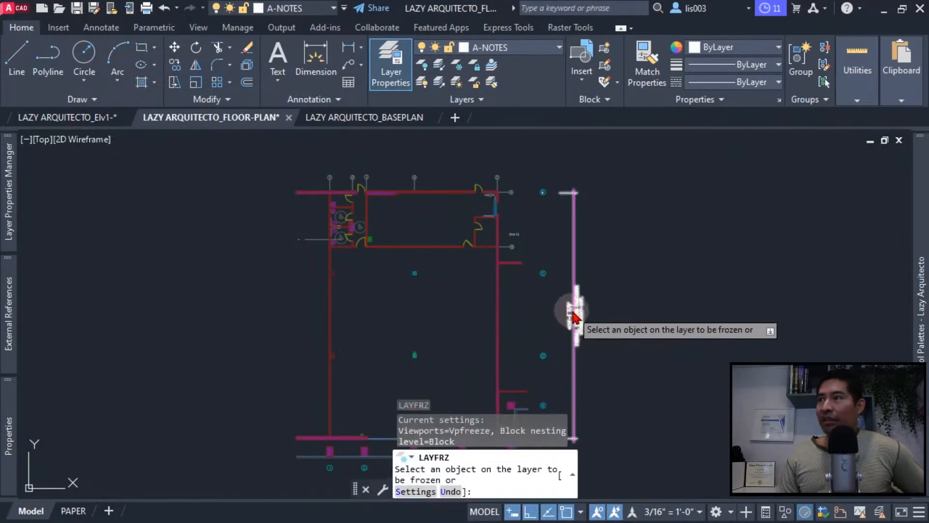
{"action": "left_click", "coordinate": [575, 314]}
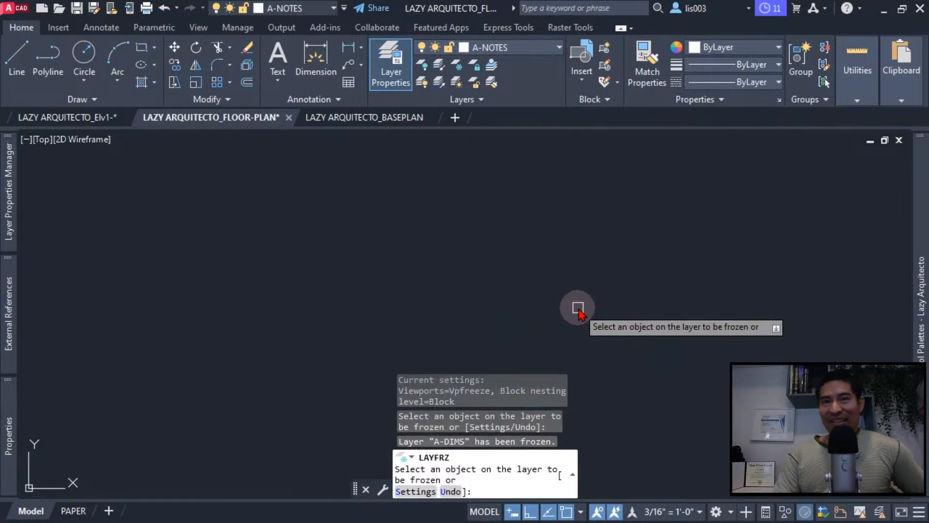
{"action": "key", "text": "Escape"}
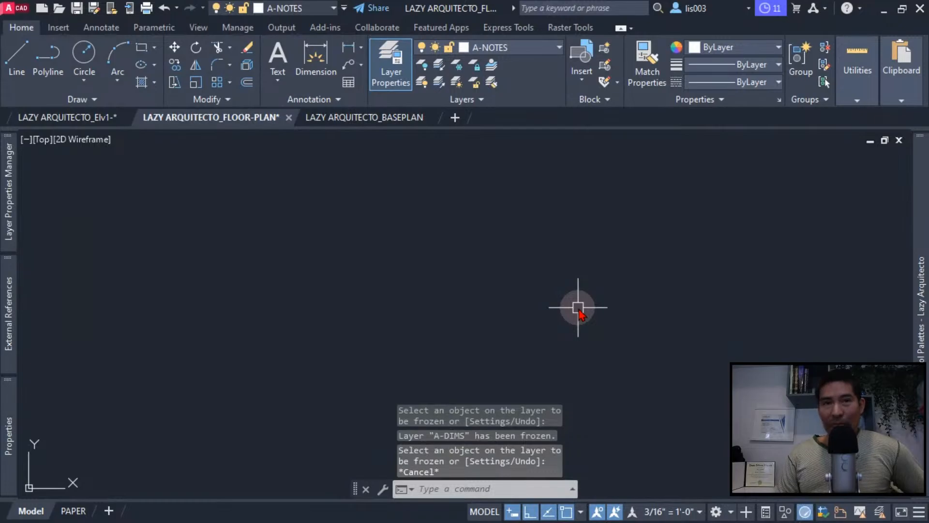
{"action": "key", "text": "ctrl+z"}
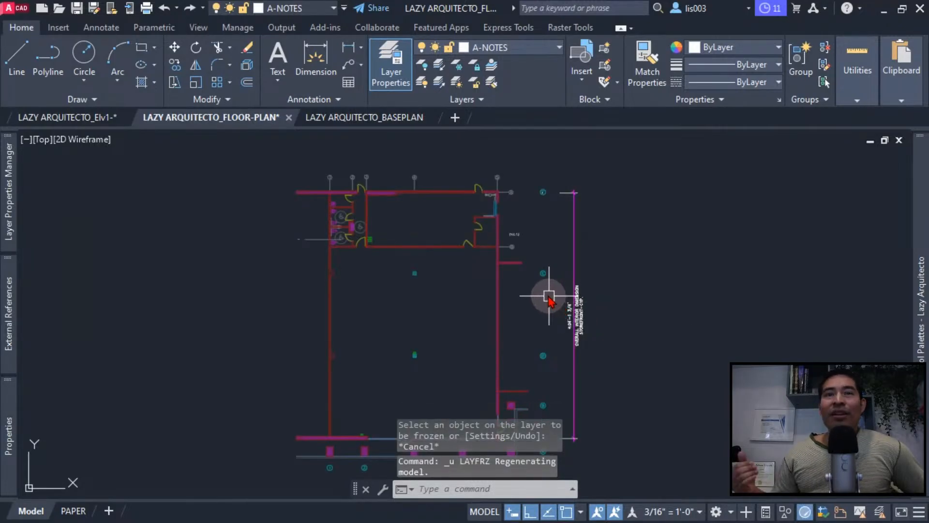
- Set the XREFLAYER system variable to 0 as the default layer for newly attached references
{"action": "middle_click_drag", "start_coordinate": [532, 289], "coordinate": [426, 286]}
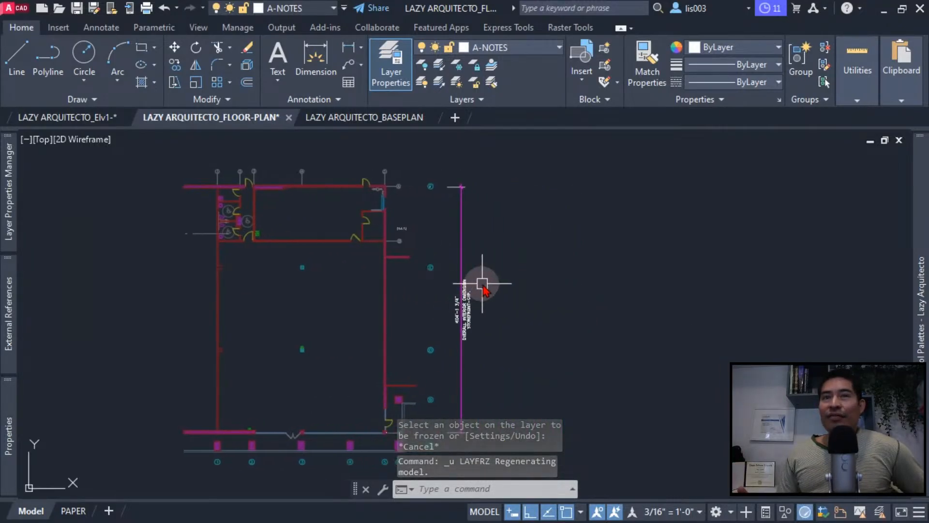
{"action": "middle_click_drag", "start_coordinate": [483, 284], "coordinate": [421, 276]}
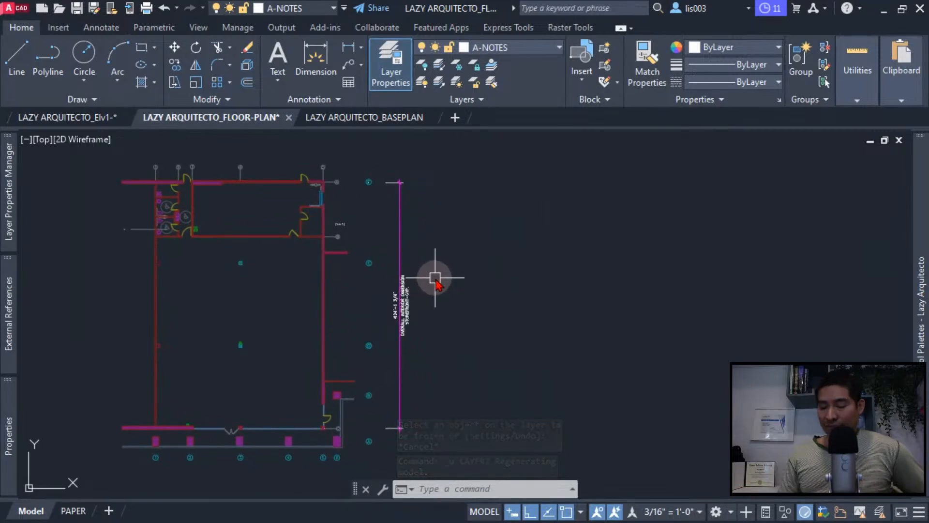
{"action": "type", "text": "xreflay"}
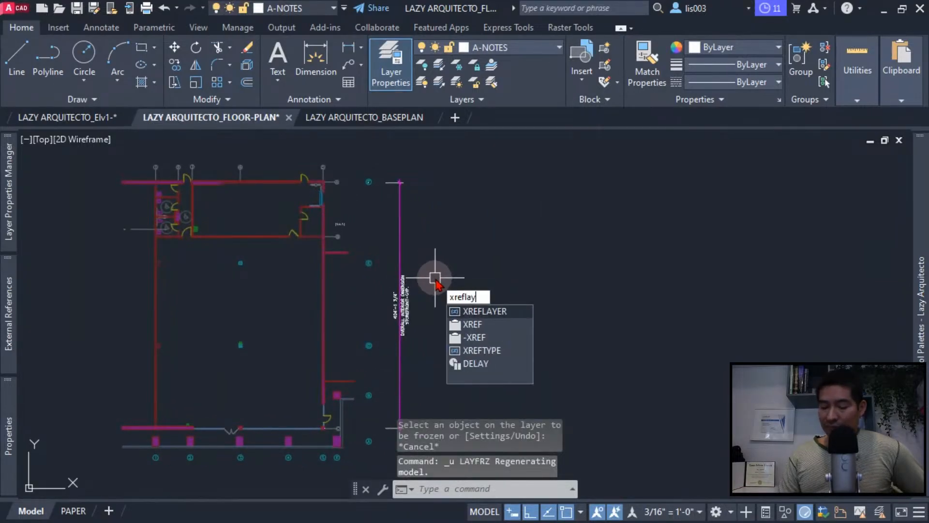
{"action": "type", "text": "er"}
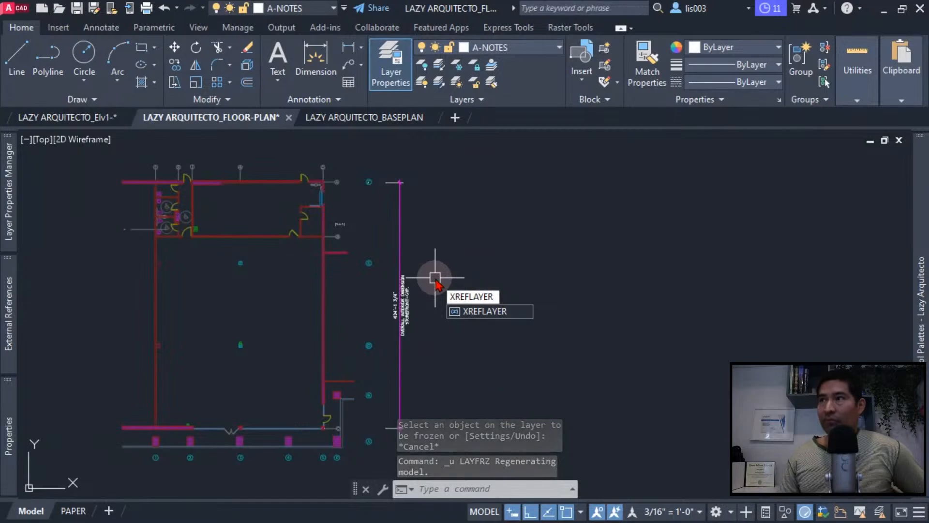
{"action": "key", "text": "Return"}
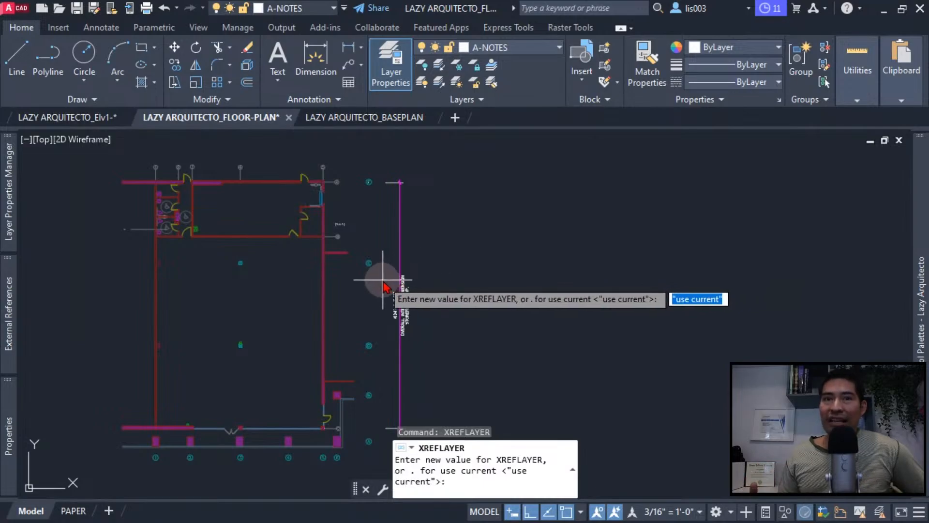
{"action": "type", "text": "0"}
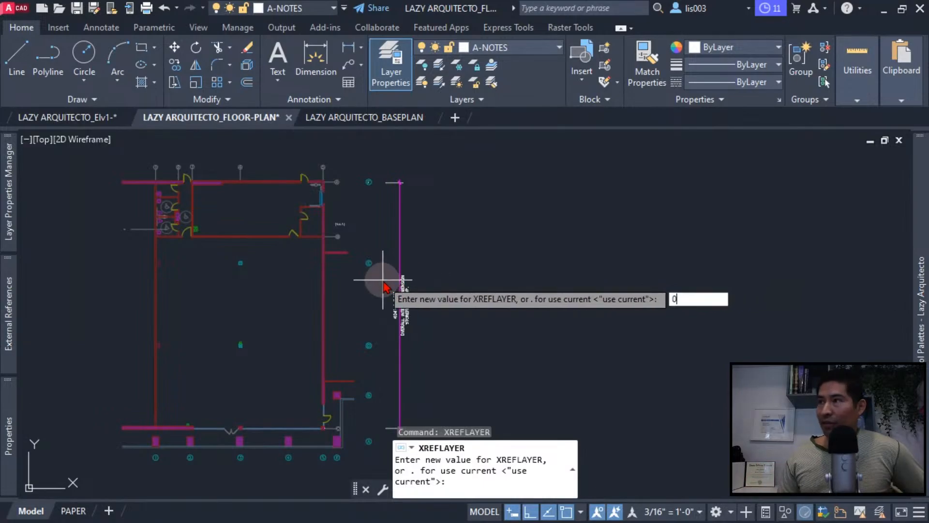
{"action": "key", "text": "Return"}
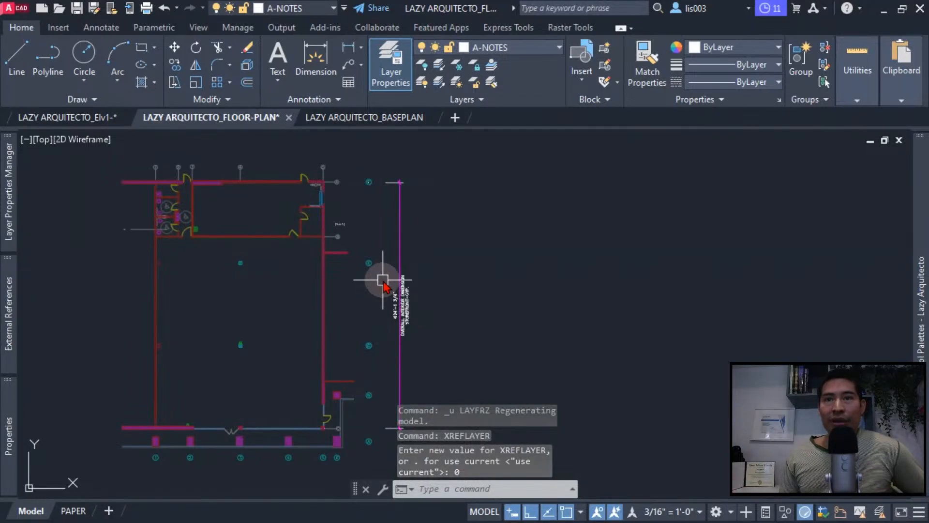
- Attach LAZY ARQUITECTO_Elv1-.dwg as an external reference in the empty area to the right of the floor plan
{"action": "middle_click_drag", "start_coordinate": [383, 286], "coordinate": [280, 253]}
{"action": "middle_click_drag", "start_coordinate": [402, 253], "coordinate": [375, 278]}
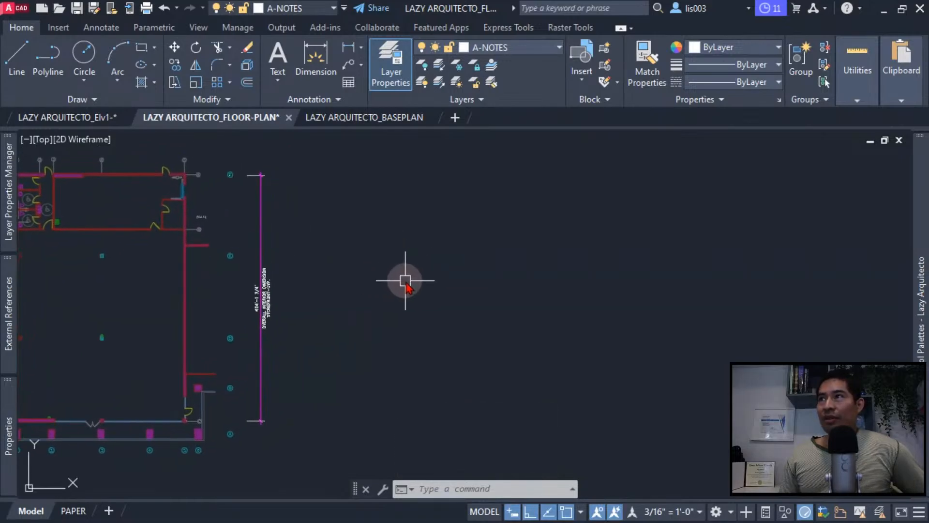
{"action": "type", "text": "attach"}
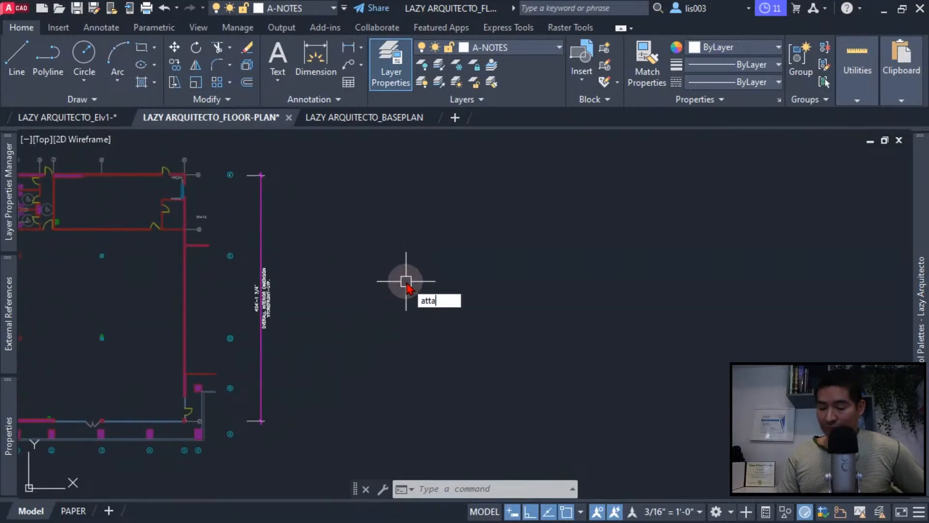
{"action": "key", "text": "Return"}
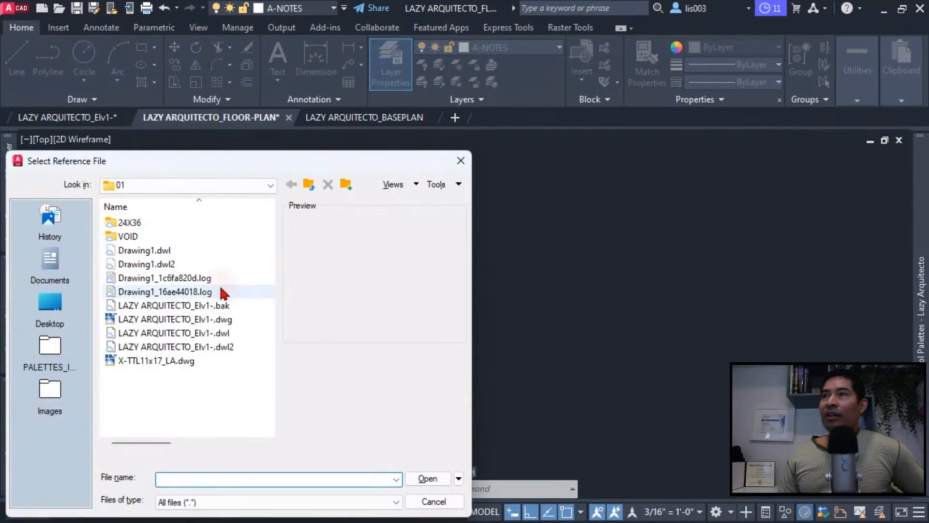
{"action": "left_click", "coordinate": [199, 320]}
{"action": "left_click", "coordinate": [414, 480]}
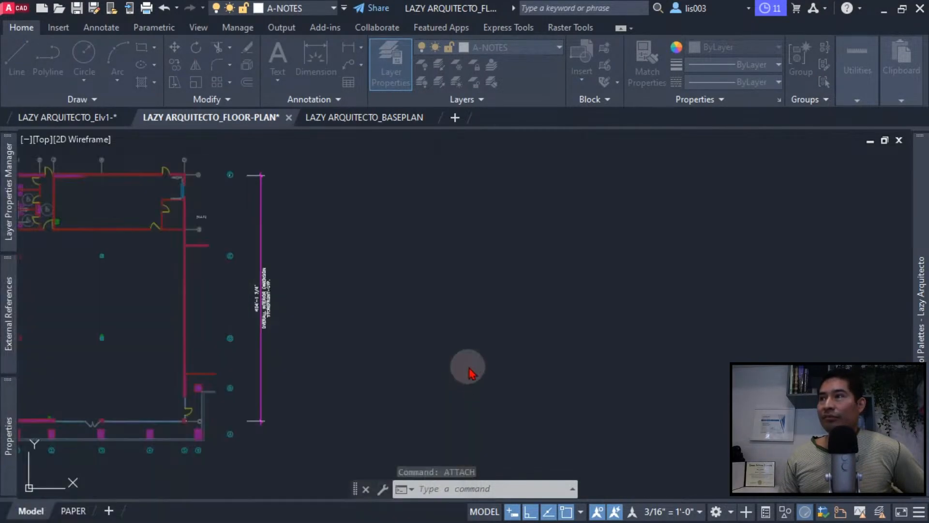
{"action": "left_click", "coordinate": [514, 408]}
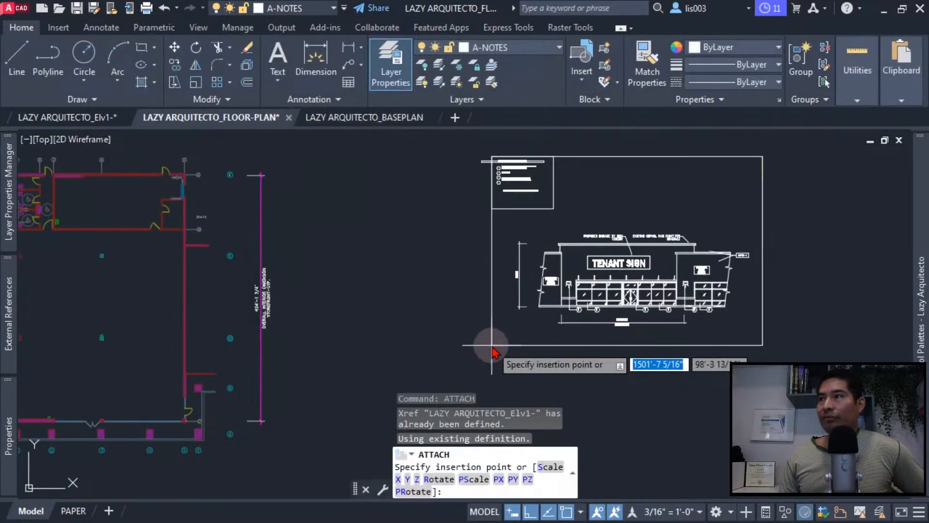
- Select the newly attached elevation reference to check which layer it is on, and clear the selection
{"action": "left_click", "coordinate": [576, 314]}
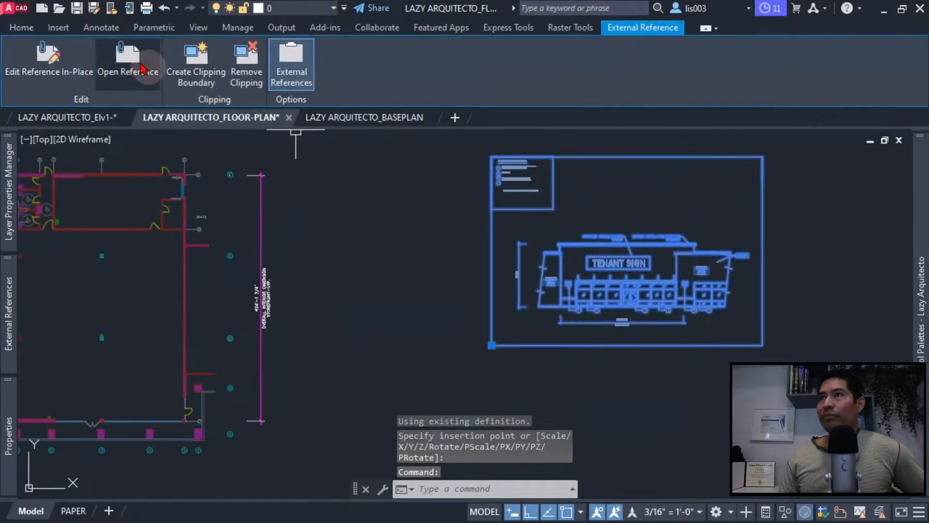
{"action": "left_click", "coordinate": [21, 27]}
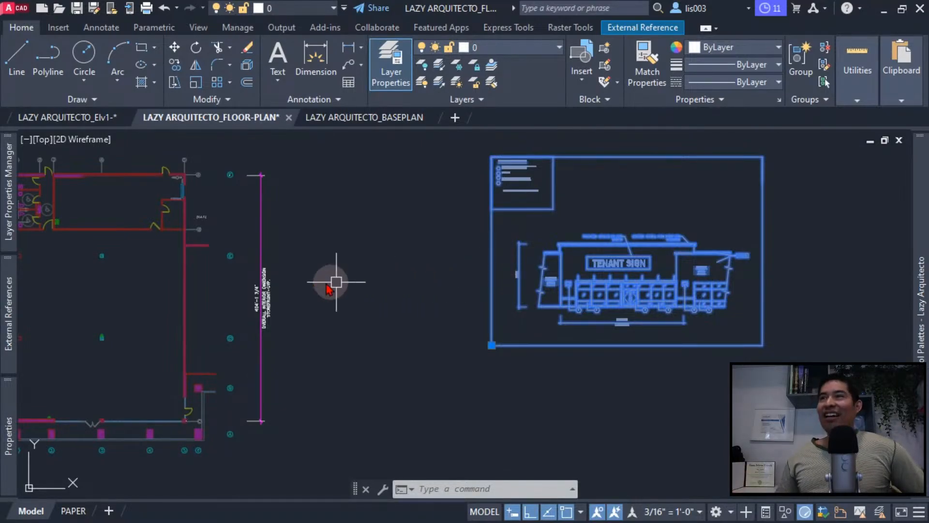
{"action": "middle_click_drag", "start_coordinate": [307, 280], "coordinate": [398, 303]}
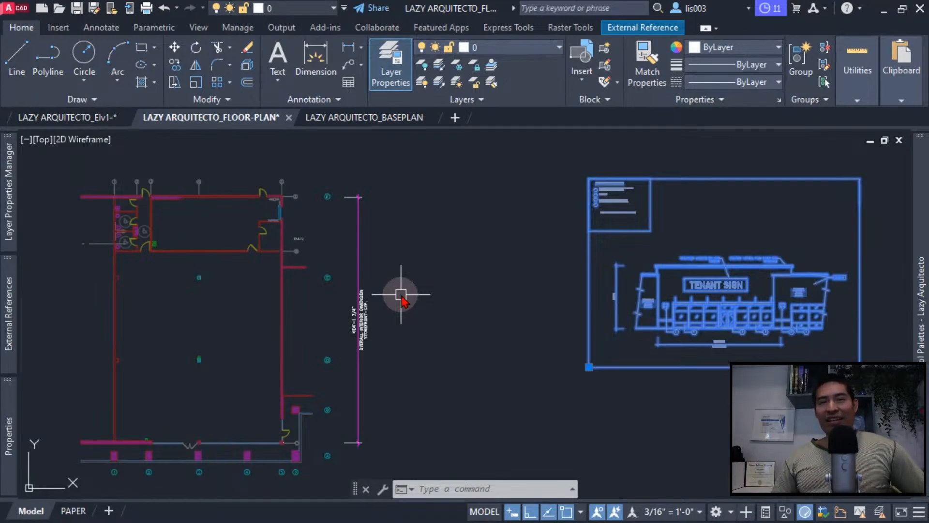
{"action": "middle_click_drag", "start_coordinate": [401, 293], "coordinate": [482, 288]}
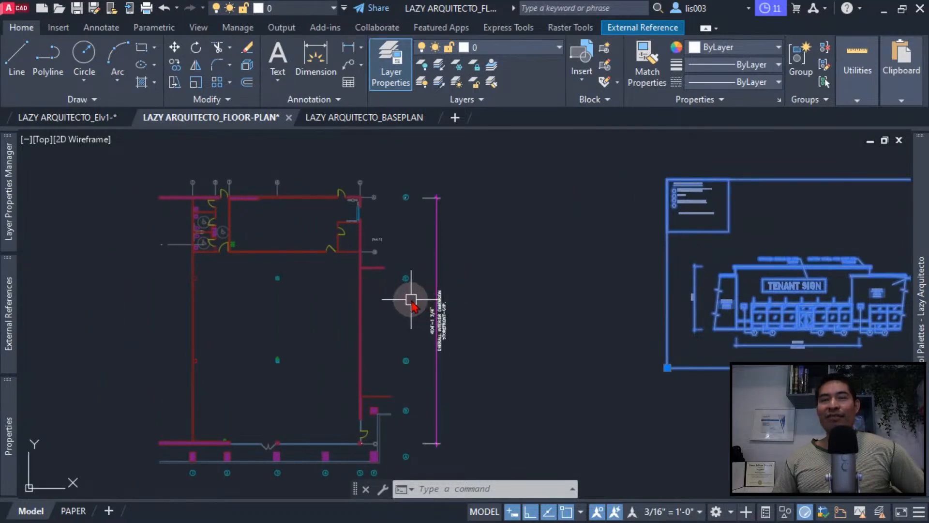
{"action": "scroll", "coordinate": [409, 298], "scroll_direction": "down", "scroll_amount": 1}
{"action": "scroll", "coordinate": [403, 291], "scroll_direction": "down", "scroll_amount": 2}
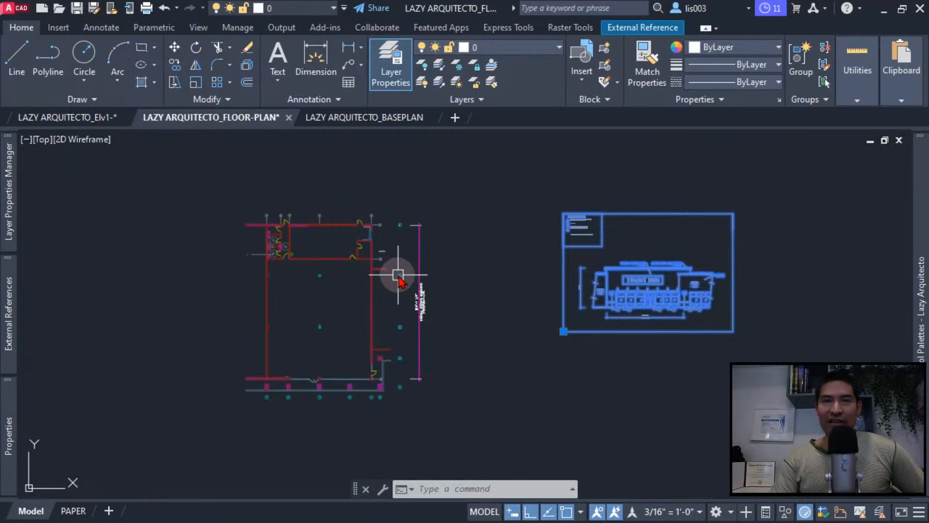
{"action": "key", "text": "Escape"}
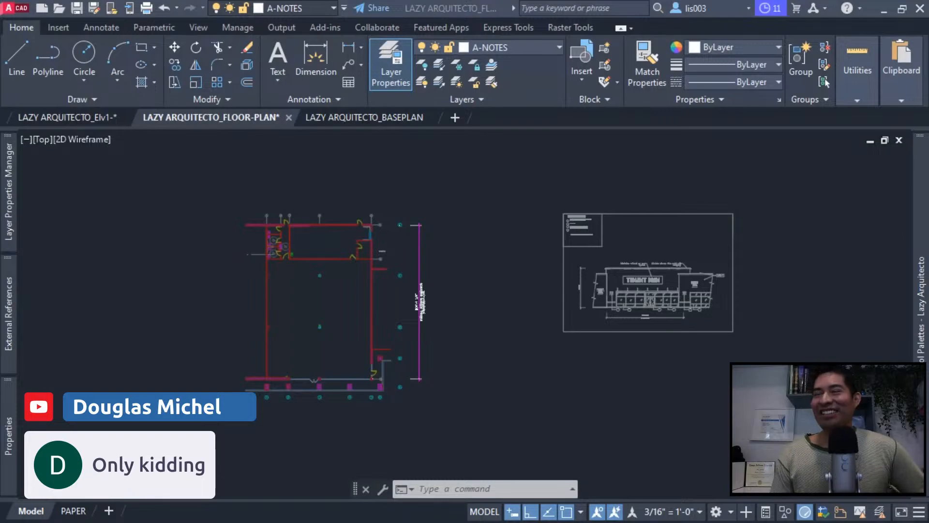
- Reload the changed external reference in the floor plan drawing and close the External References palette
{"action": "left_click", "coordinate": [357, 406]}
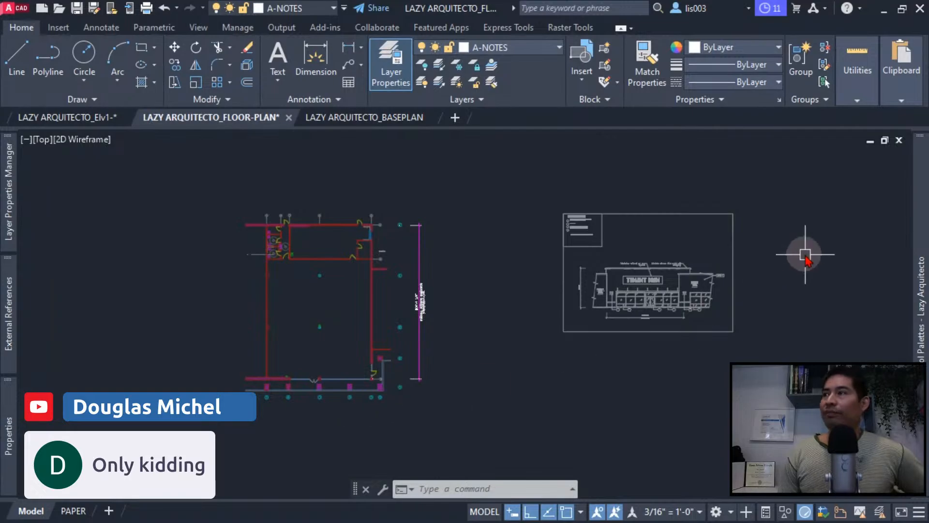
{"action": "scroll", "coordinate": [634, 302], "scroll_direction": "down", "scroll_amount": 4}
{"action": "middle_click_drag", "start_coordinate": [603, 304], "coordinate": [405, 333]}
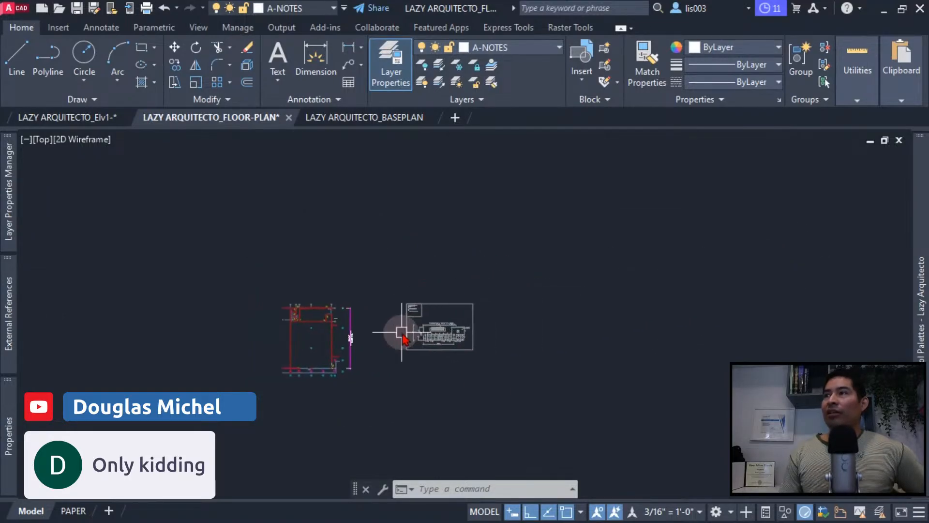
{"action": "middle_click_drag", "start_coordinate": [473, 373], "coordinate": [415, 377]}
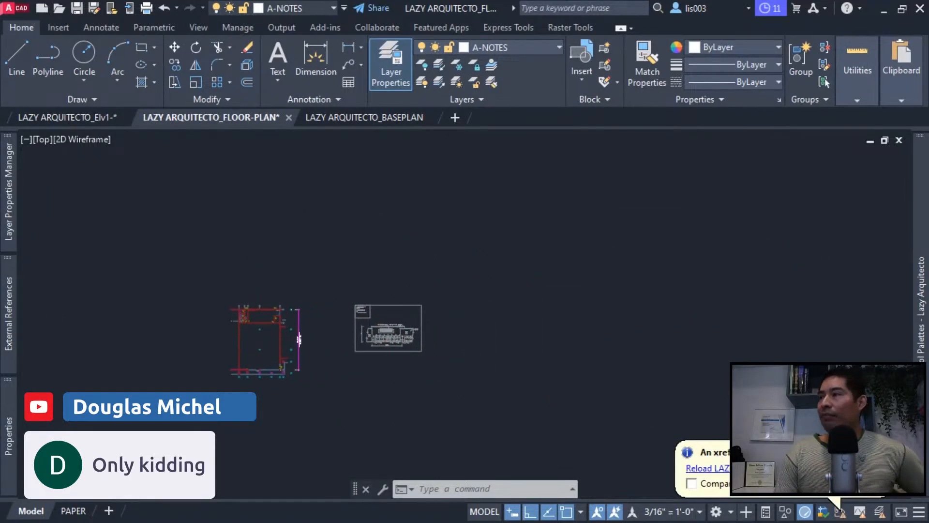
{"action": "left_click", "coordinate": [706, 467]}
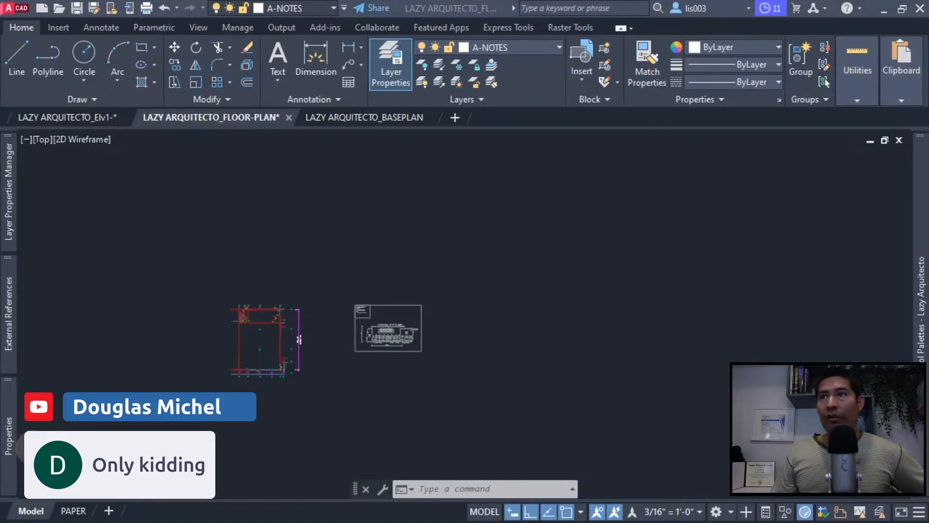
{"action": "left_click", "coordinate": [94, 379]}
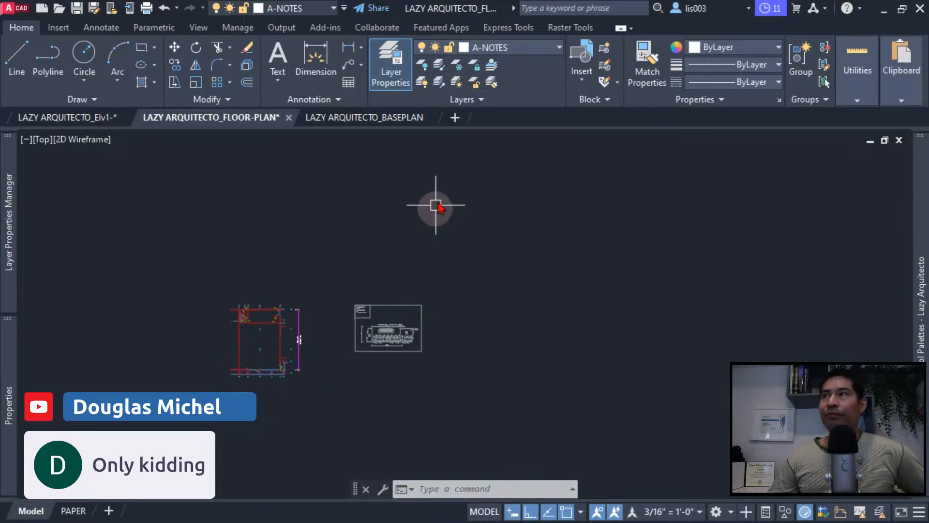
- Draw a two-segment V-shaped polyline across the main space of the LAZY ARQUITECTO_BASEPLAN drawing on layer A-Wall-Intr-E, with Ortho off
{"action": "mouse_move", "coordinate": [366, 130]}
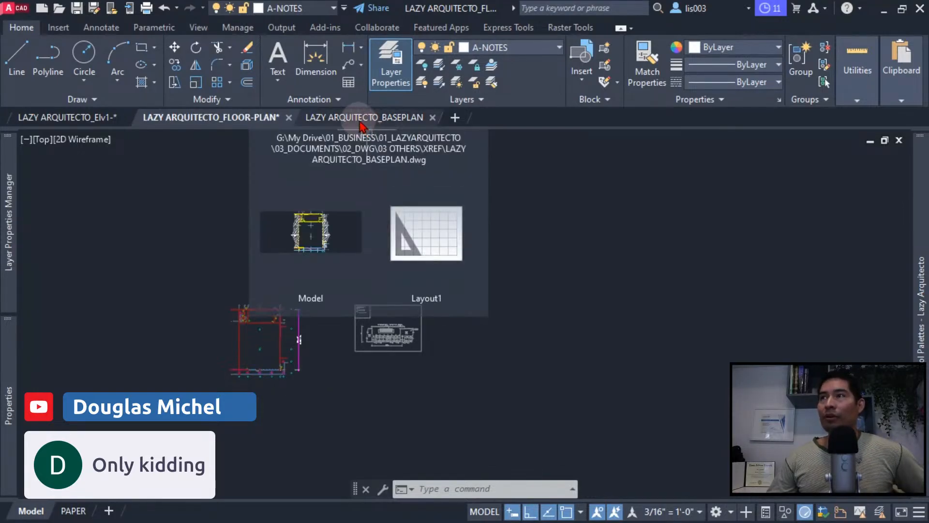
{"action": "left_click", "coordinate": [361, 126]}
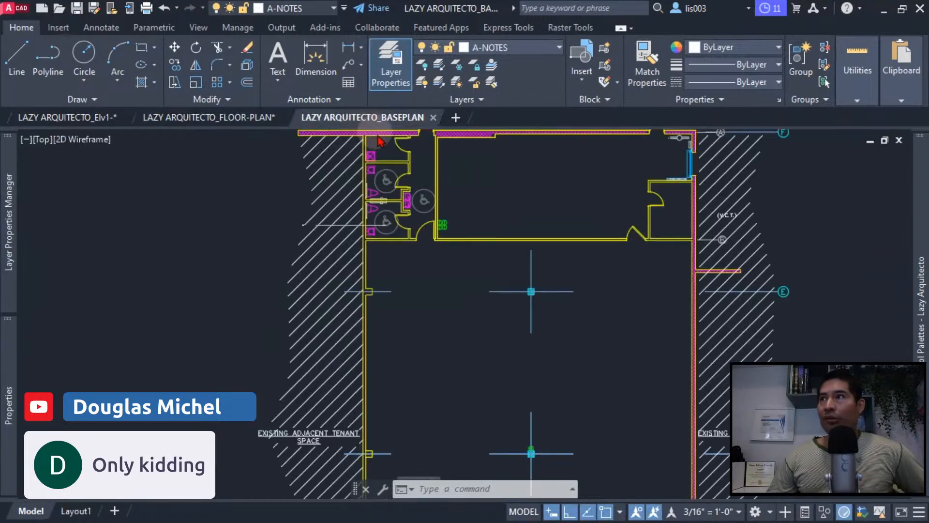
{"action": "scroll", "coordinate": [404, 351], "scroll_direction": "down", "scroll_amount": 3}
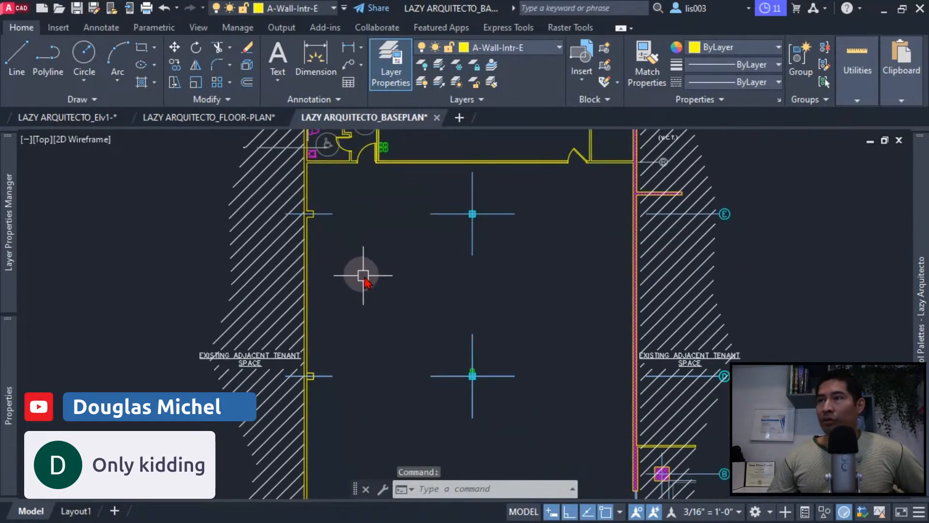
{"action": "type", "text": "pl"}
{"action": "key", "text": "Return"}
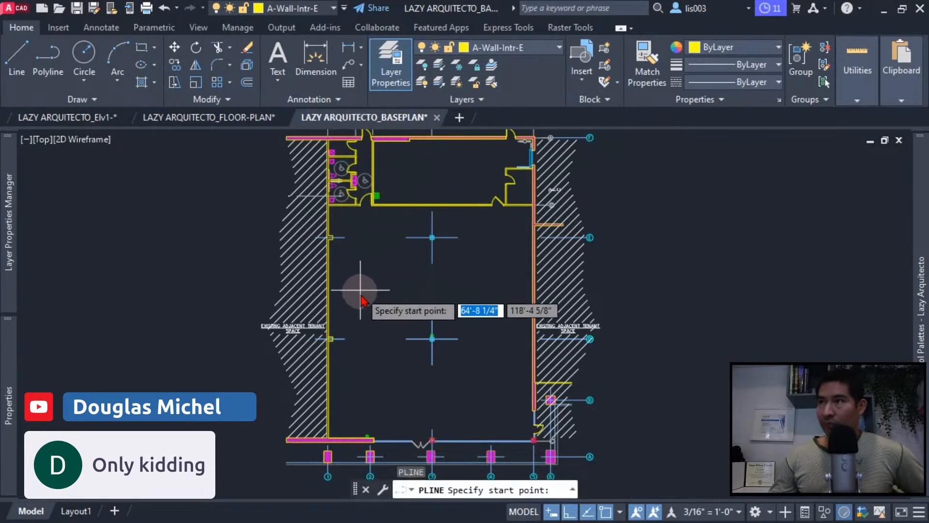
{"action": "left_click", "coordinate": [364, 354]}
{"action": "key", "text": "F8"}
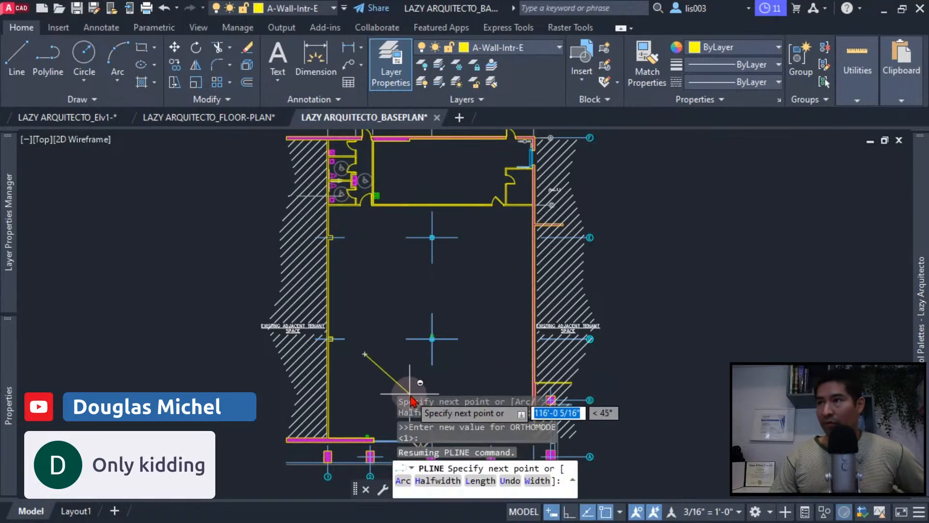
{"action": "left_click", "coordinate": [393, 396]}
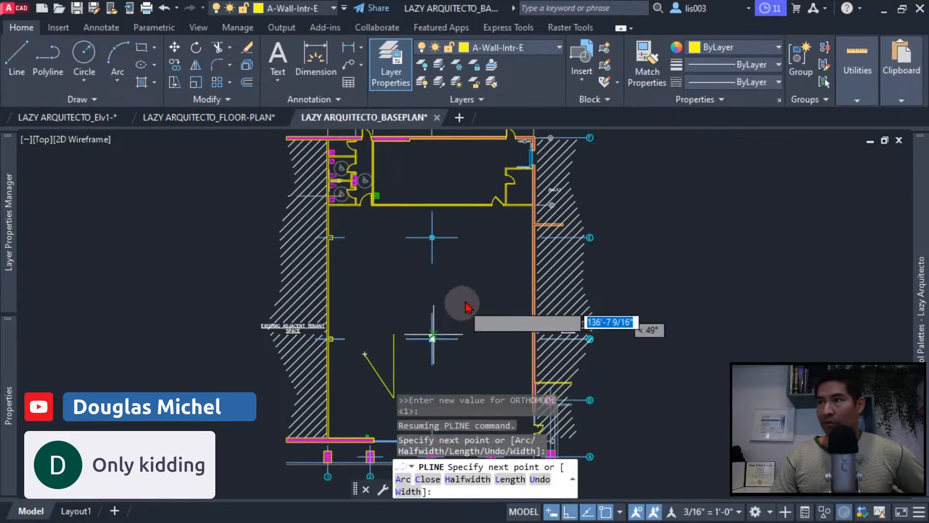
{"action": "left_click", "coordinate": [590, 171]}
{"action": "key", "text": "Escape"}
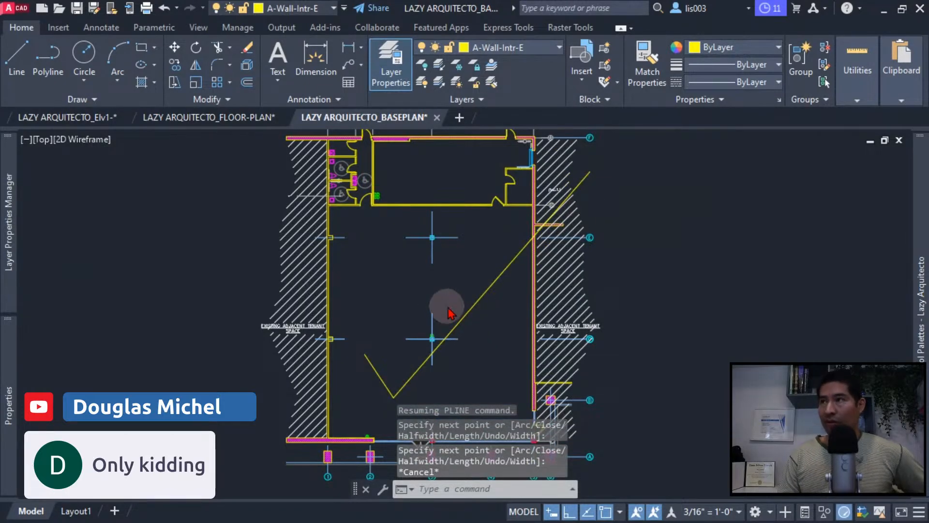
- Save the LAZY ARQUITECTO_BASEPLAN drawing, return to the LAZY ARQUITECTO_FLOOR-PLAN drawing and dismiss its reference-change notification
{"action": "key", "text": "ctrl+s"}
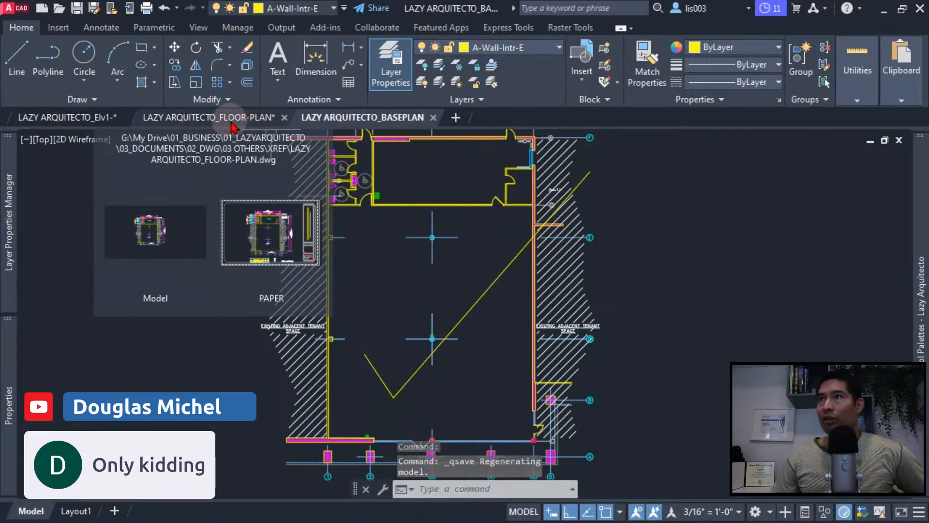
{"action": "left_click", "coordinate": [233, 127]}
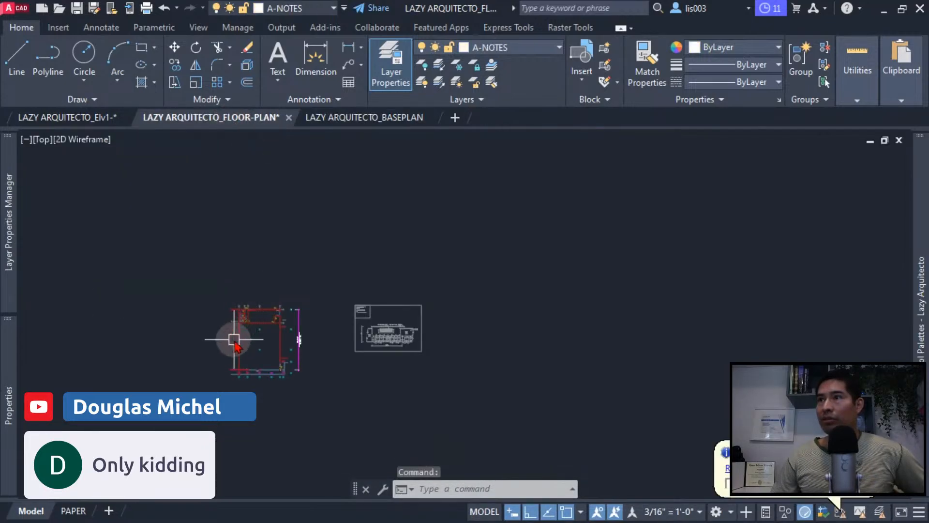
{"action": "scroll", "coordinate": [232, 338], "scroll_direction": "up", "scroll_amount": 5}
{"action": "middle_click_drag", "start_coordinate": [249, 343], "coordinate": [345, 311]}
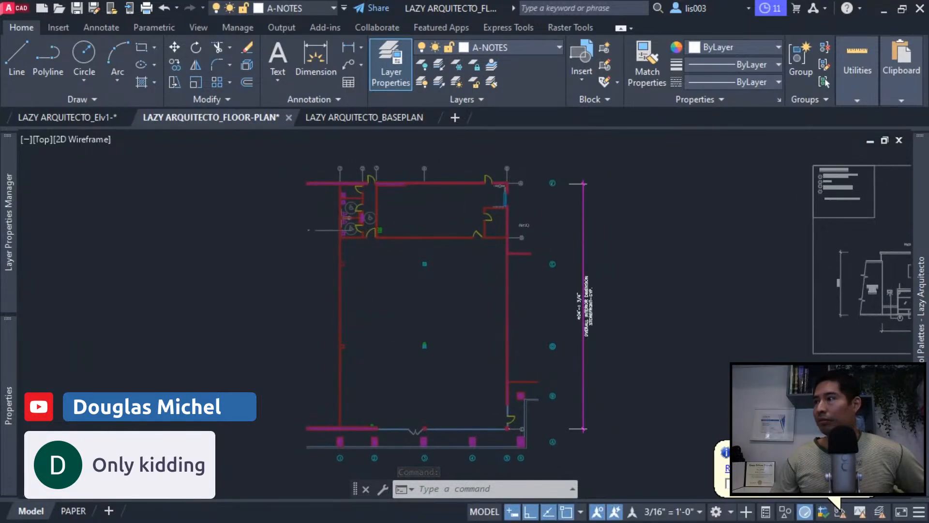
{"action": "left_click", "coordinate": [866, 451]}
{"action": "middle_click_drag", "start_coordinate": [486, 335], "coordinate": [486, 335]}
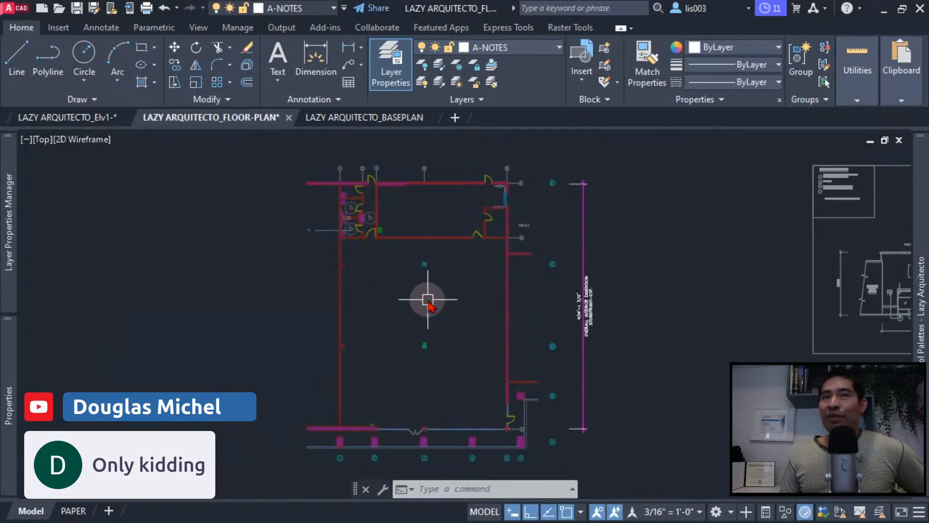
- Check the status of the BASEPLAN and BASEPLAN1 references in the External References palette, and close the palette
{"action": "mouse_move", "coordinate": [920, 203]}
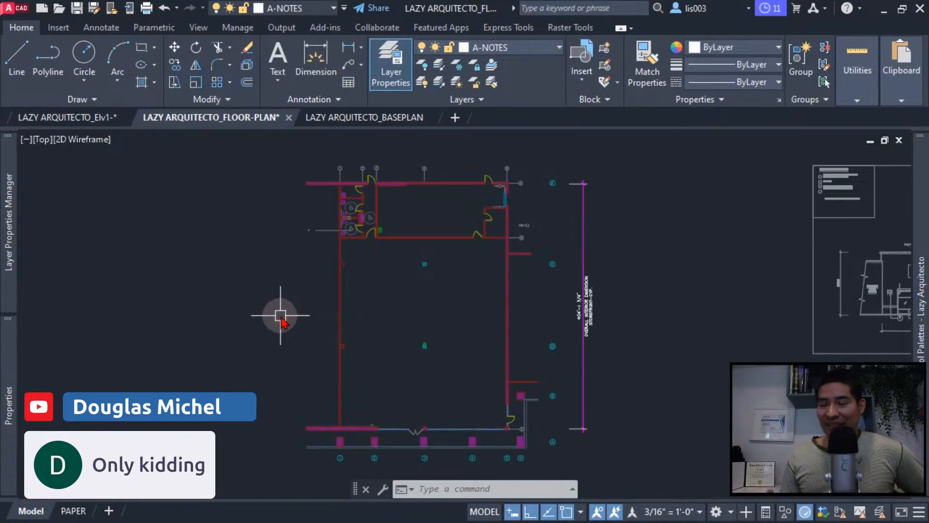
{"action": "type", "text": "xr"}
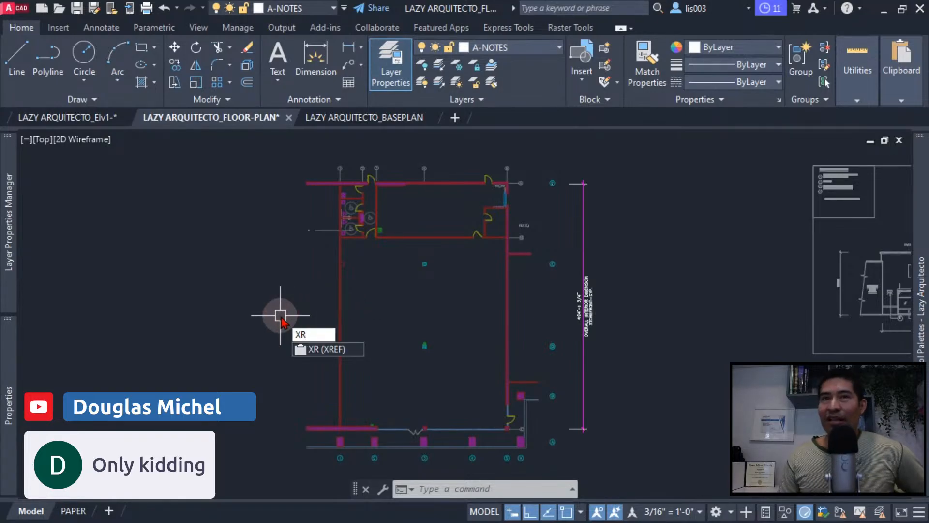
{"action": "key", "text": "Return"}
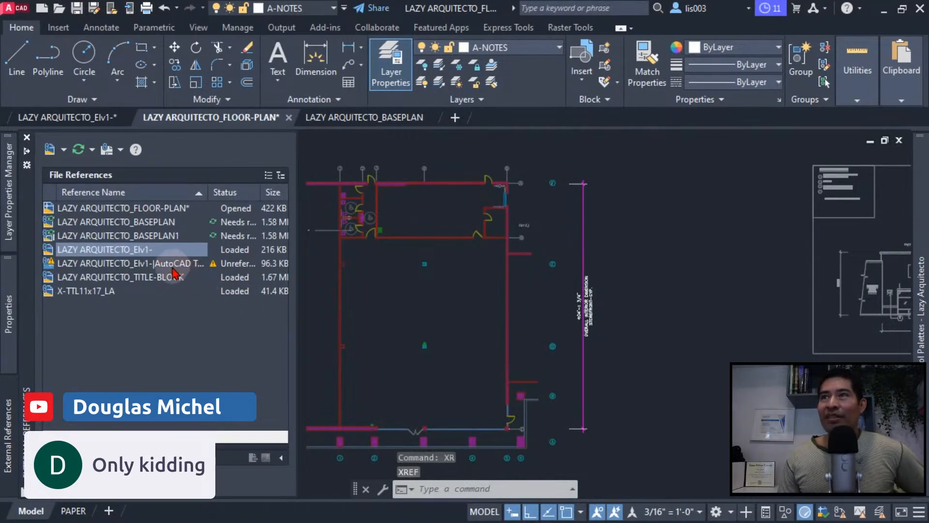
{"action": "left_click", "coordinate": [155, 266]}
{"action": "left_click", "coordinate": [144, 235]}
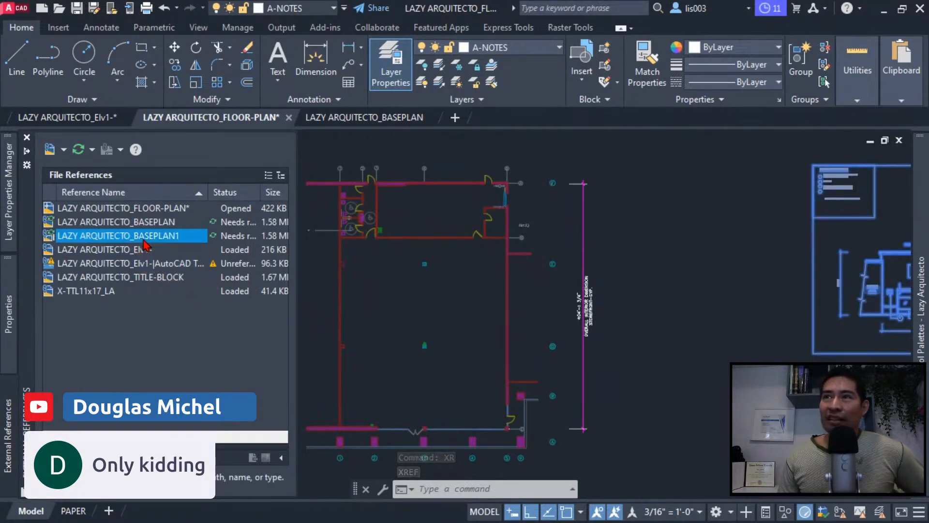
{"action": "left_click", "coordinate": [136, 223]}
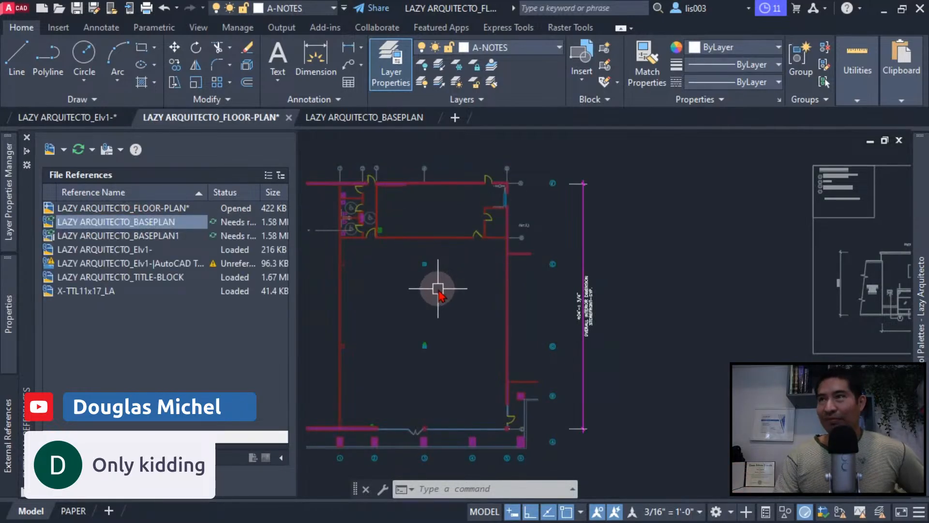
{"action": "left_click", "coordinate": [27, 137]}
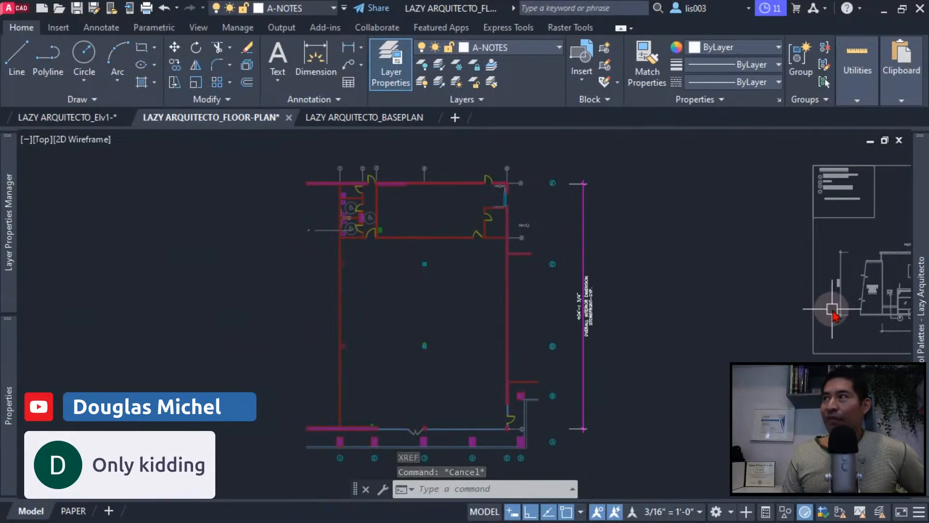
- Reload all external references in the floor plan with the custom .Xref reload tool from the xref tool palette
{"action": "mouse_move", "coordinate": [917, 262]}
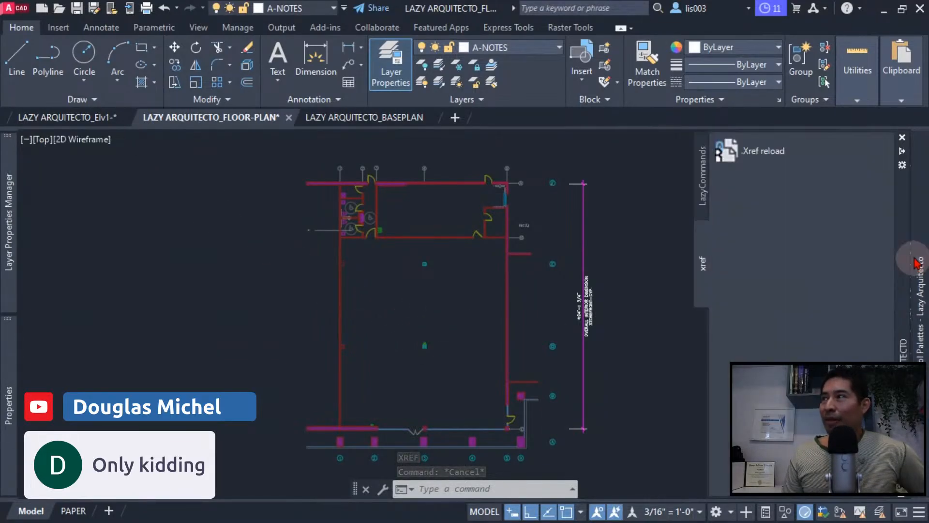
{"action": "left_click", "coordinate": [760, 155]}
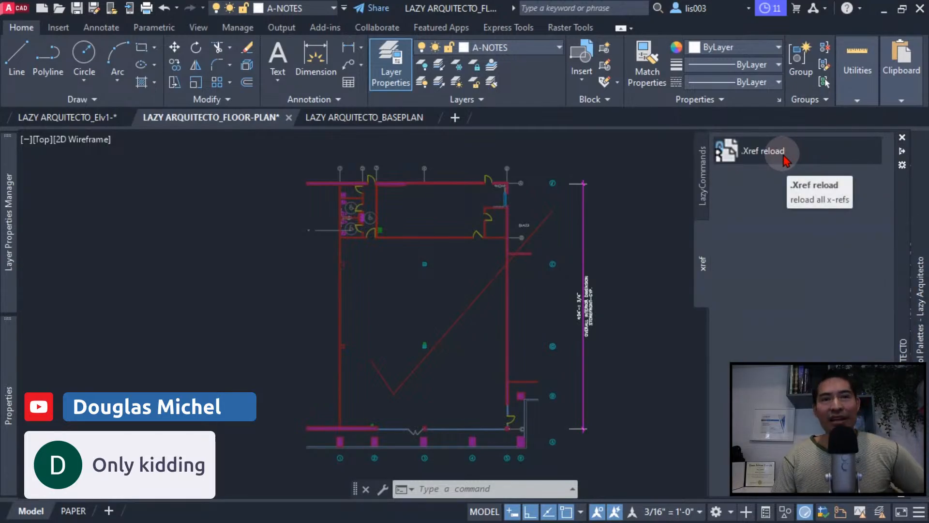
{"action": "left_click", "coordinate": [785, 160]}
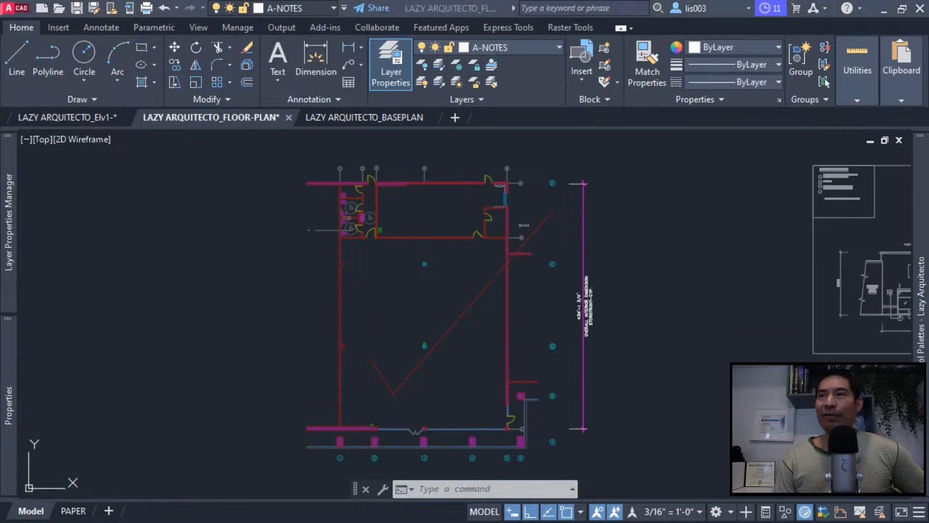
{"action": "left_click", "coordinate": [495, 371]}
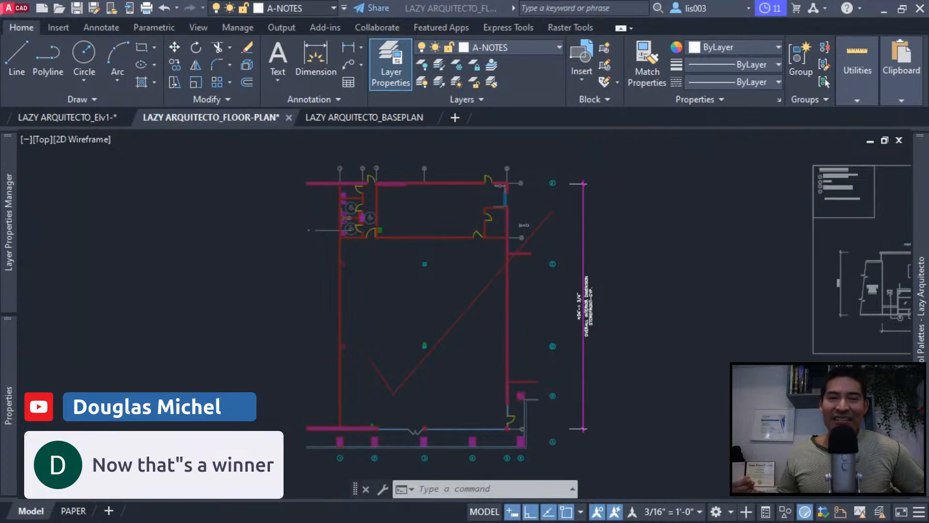
{"action": "mouse_move", "coordinate": [918, 351]}
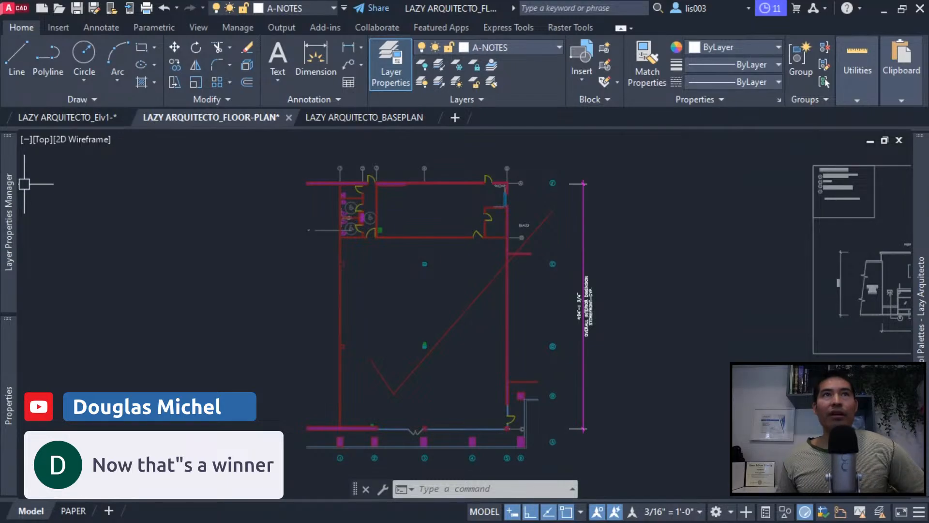
- Switch to the Lazy Arquitecto YouTube channel, locate the Auto Xref video among the AutoCAD LazyMacros, and return to AutoCAD
{"action": "left_click_drag", "start_coordinate": [1, 187], "coordinate": [345, 0]}
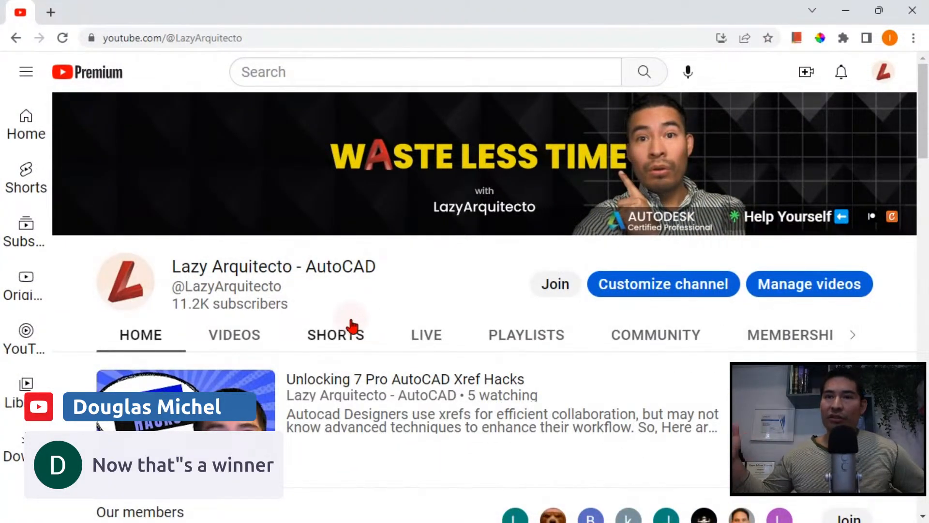
{"action": "scroll", "coordinate": [376, 361], "scroll_direction": "down", "scroll_amount": 5}
{"action": "scroll", "coordinate": [382, 376], "scroll_direction": "down", "scroll_amount": 3}
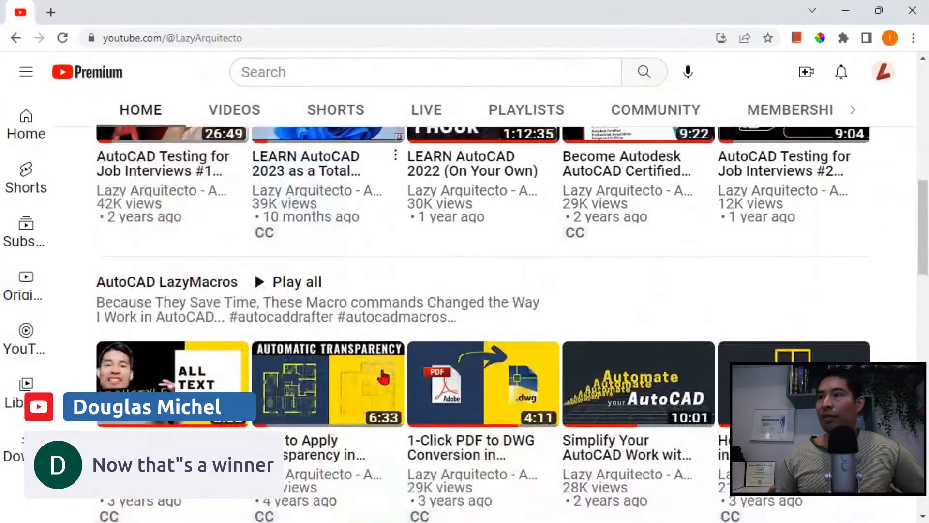
{"action": "scroll", "coordinate": [349, 457], "scroll_direction": "down", "scroll_amount": 3}
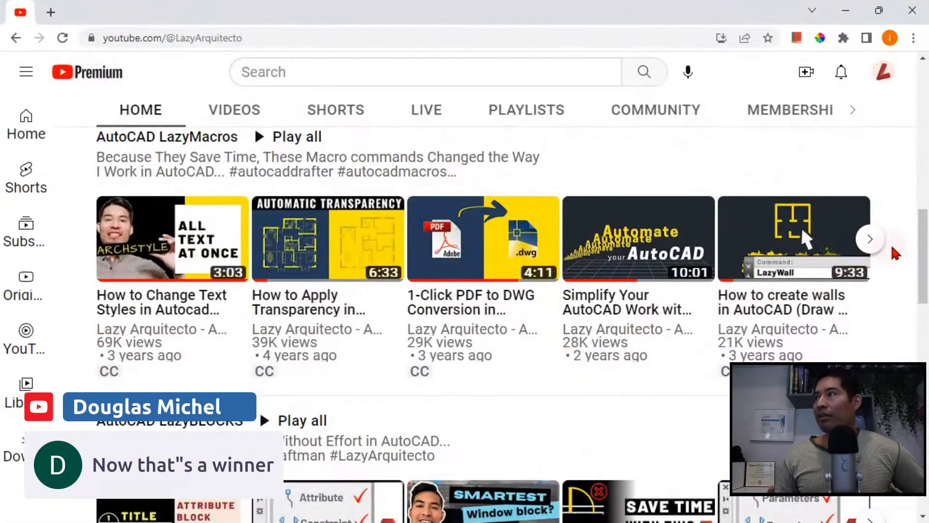
{"action": "left_click", "coordinate": [869, 242]}
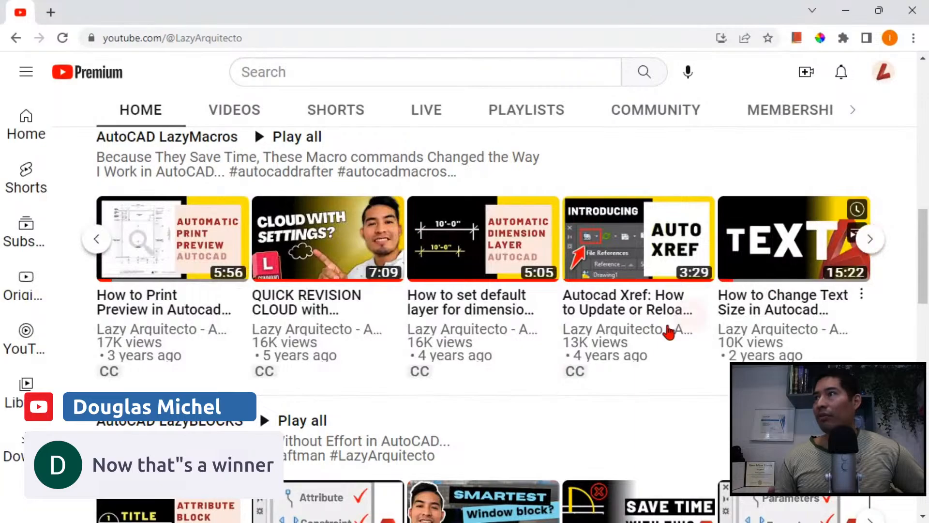
{"action": "mouse_move", "coordinate": [685, 307]}
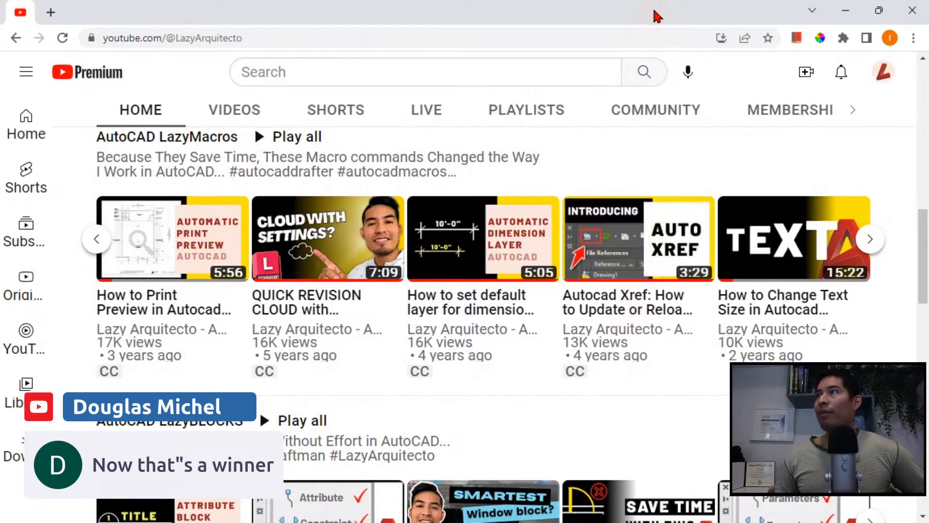
{"action": "left_click_drag", "start_coordinate": [654, 11], "coordinate": [0, 164]}
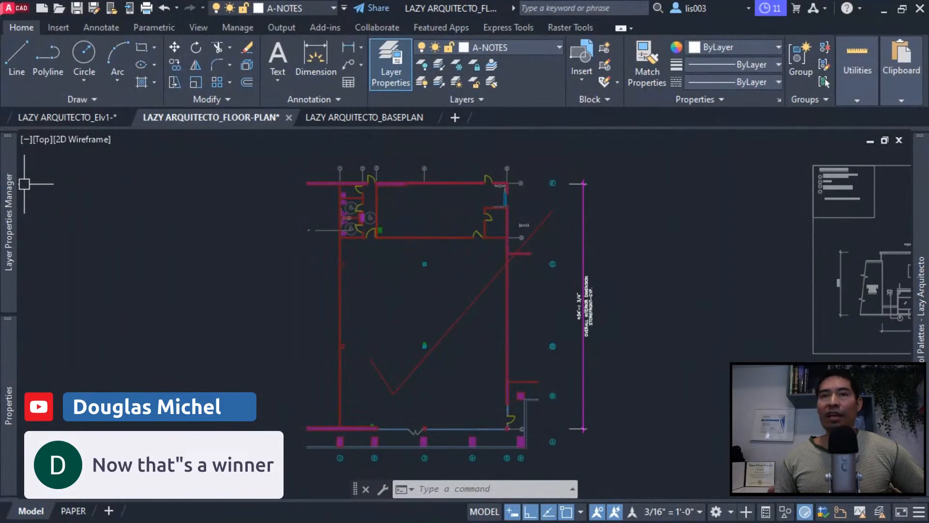